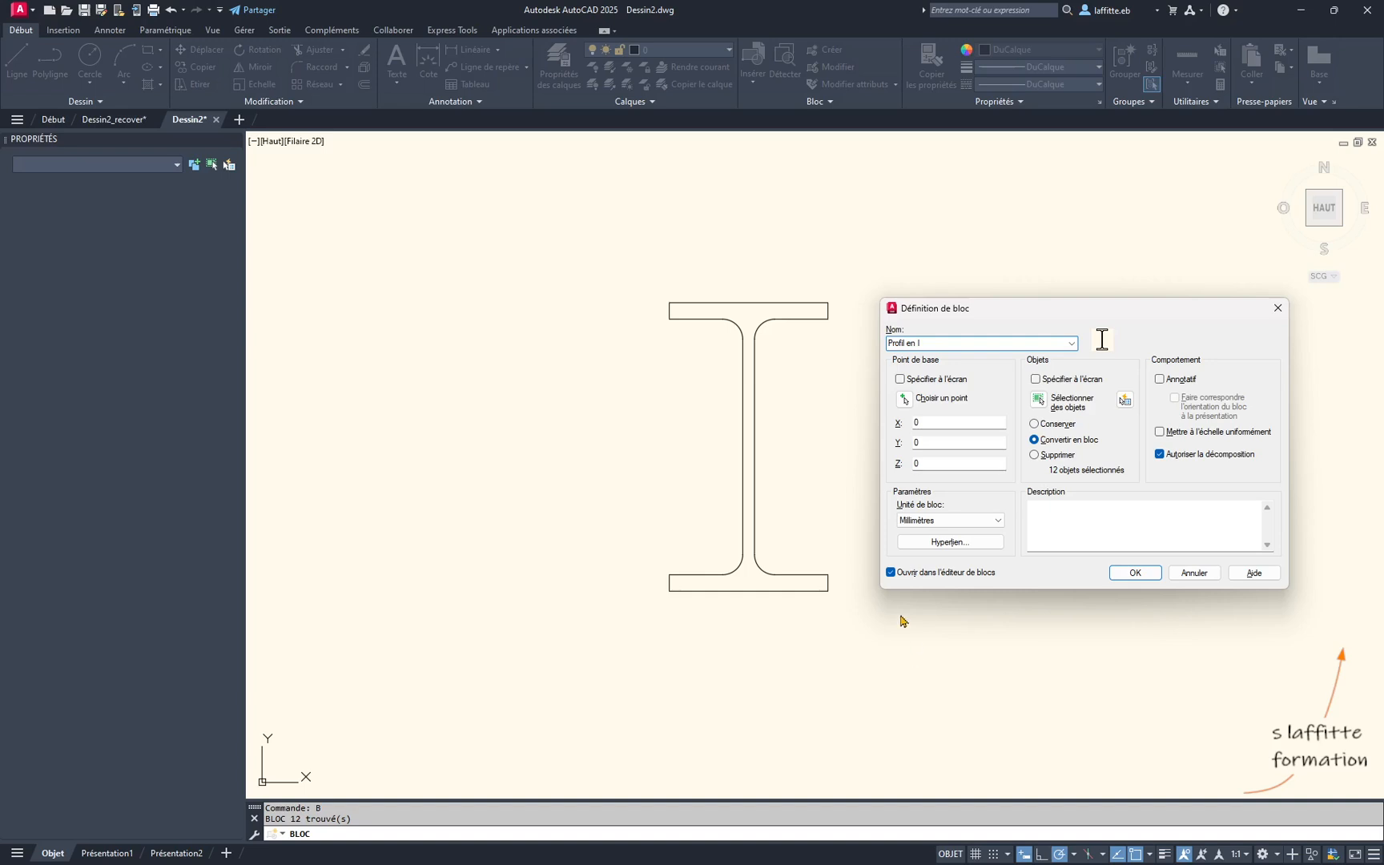
# - Set the block's base point at the midpoint of the top flange's upper edge and create block "Profil en I" in the block editor
pyautogui.click(904, 399)
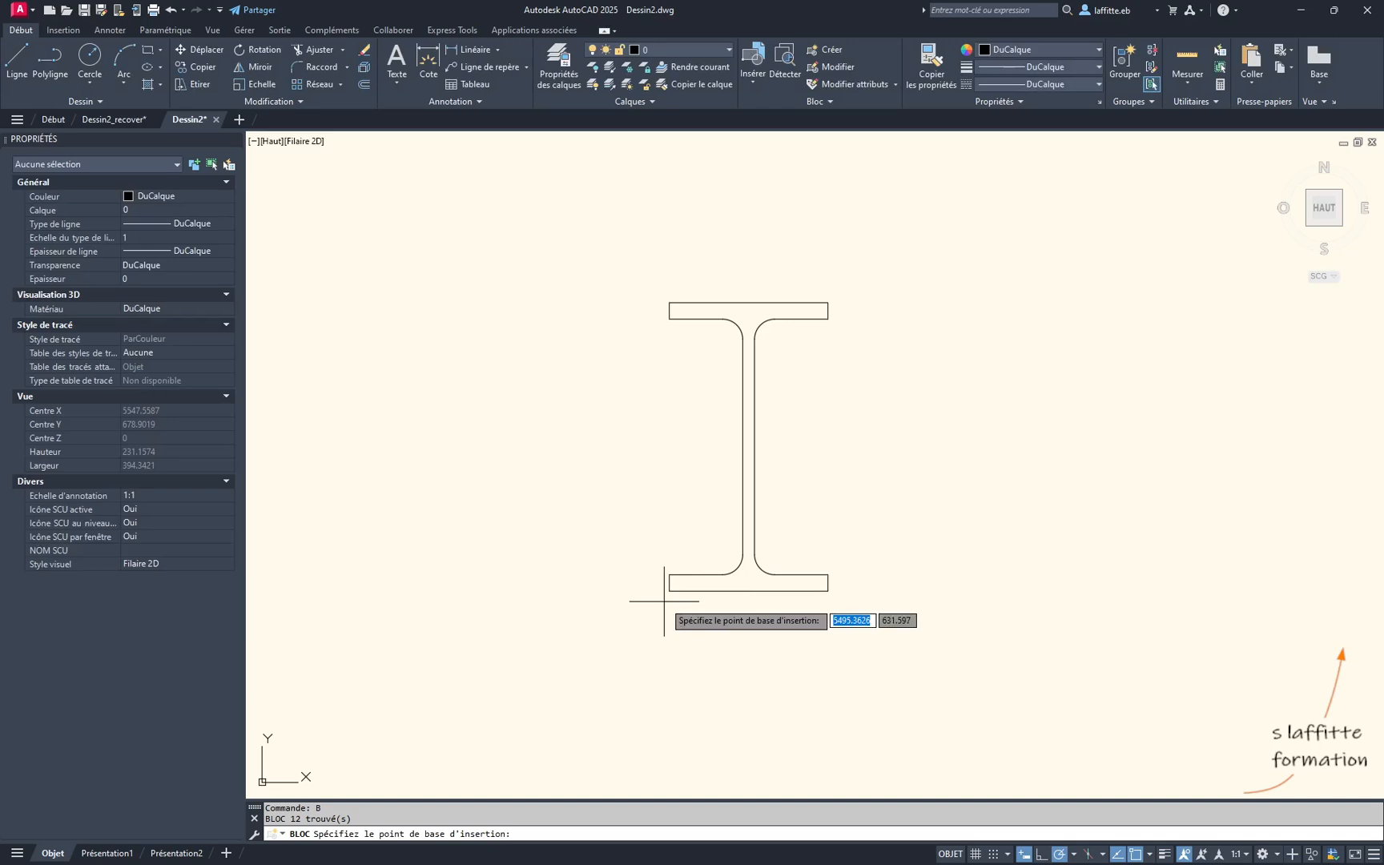
pyautogui.moveTo(704, 424); pyautogui.dragTo(702, 455, button='middle')
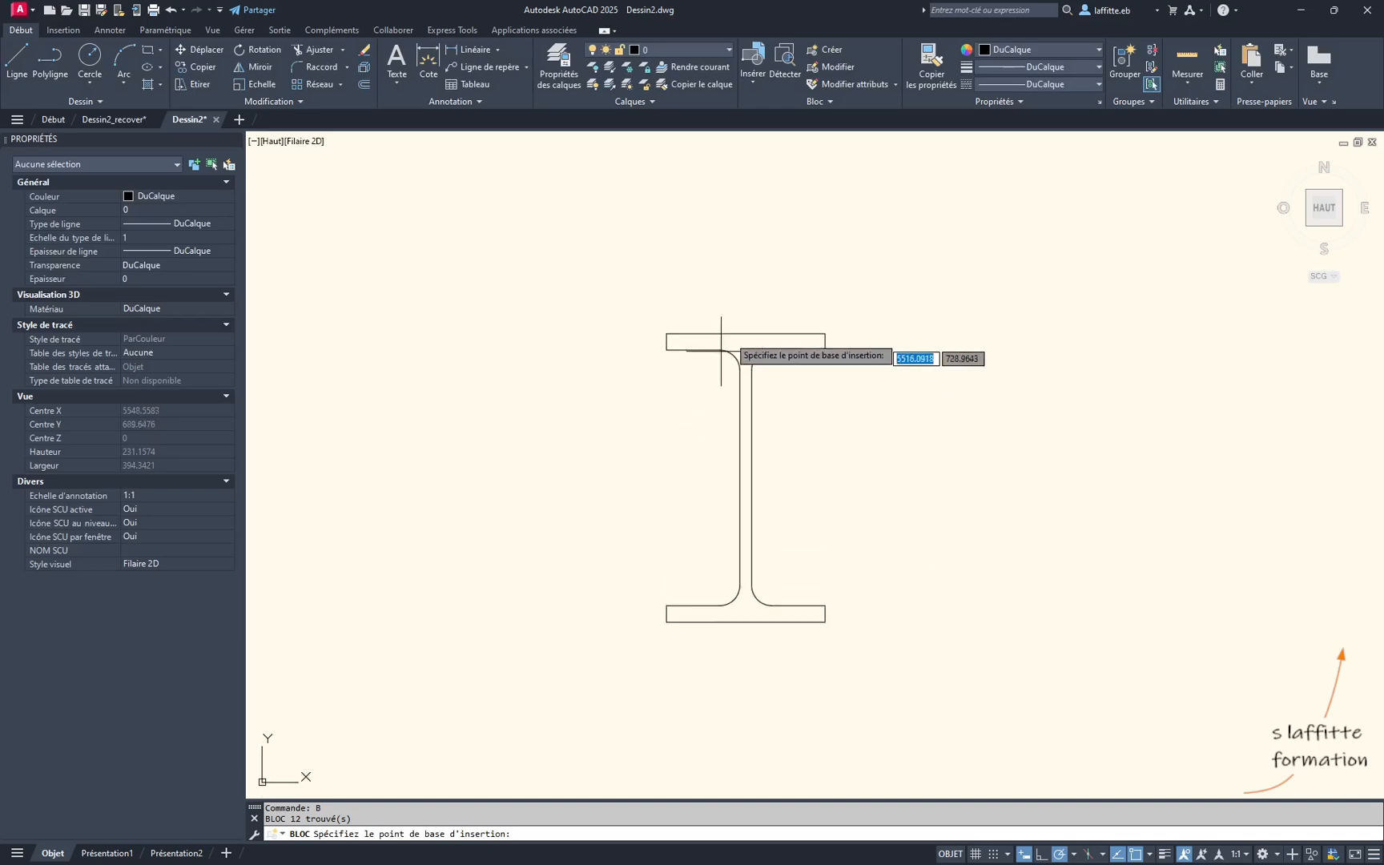
pyautogui.scroll(2, 742, 311)
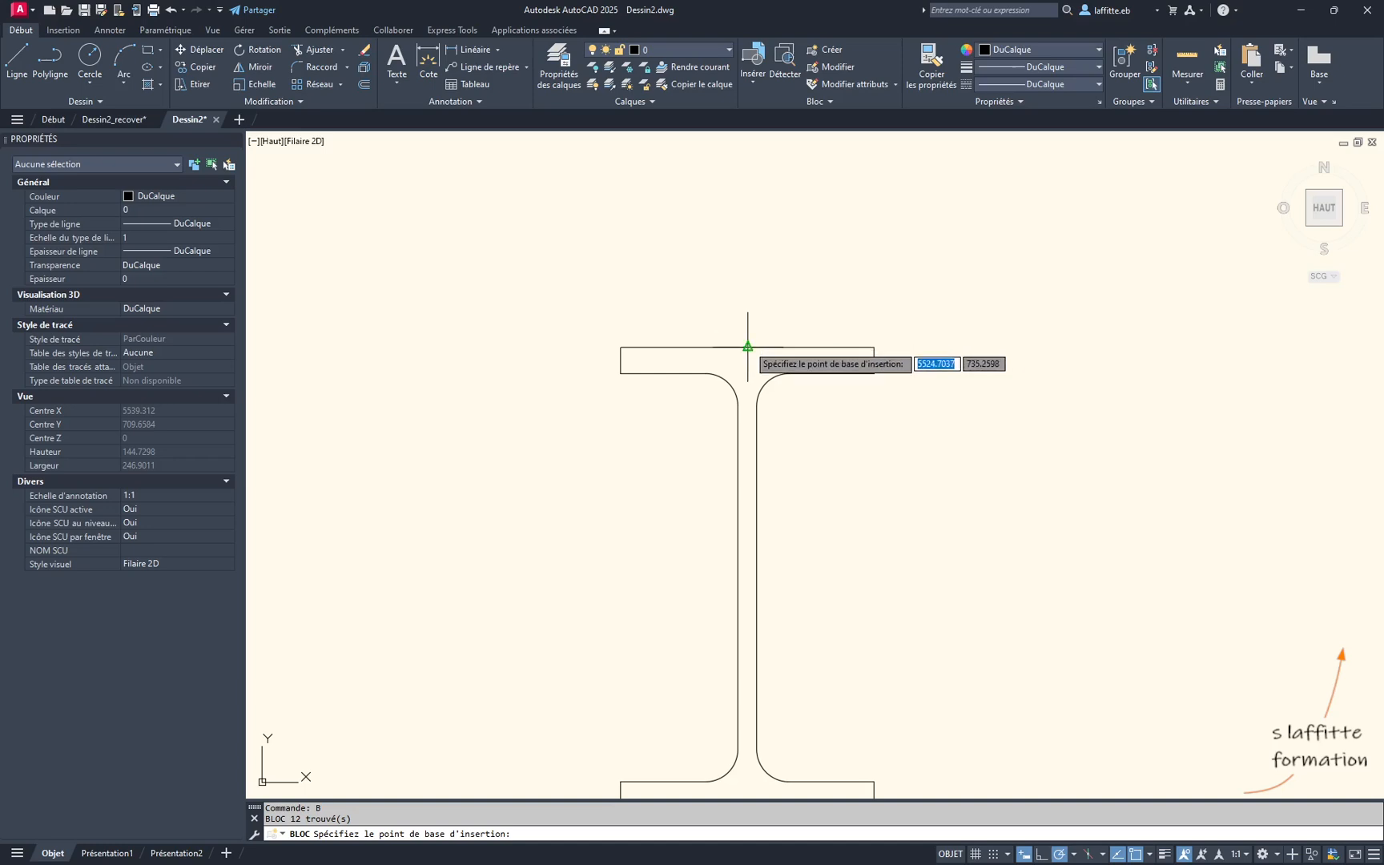
pyautogui.scroll(-2, 750, 324)
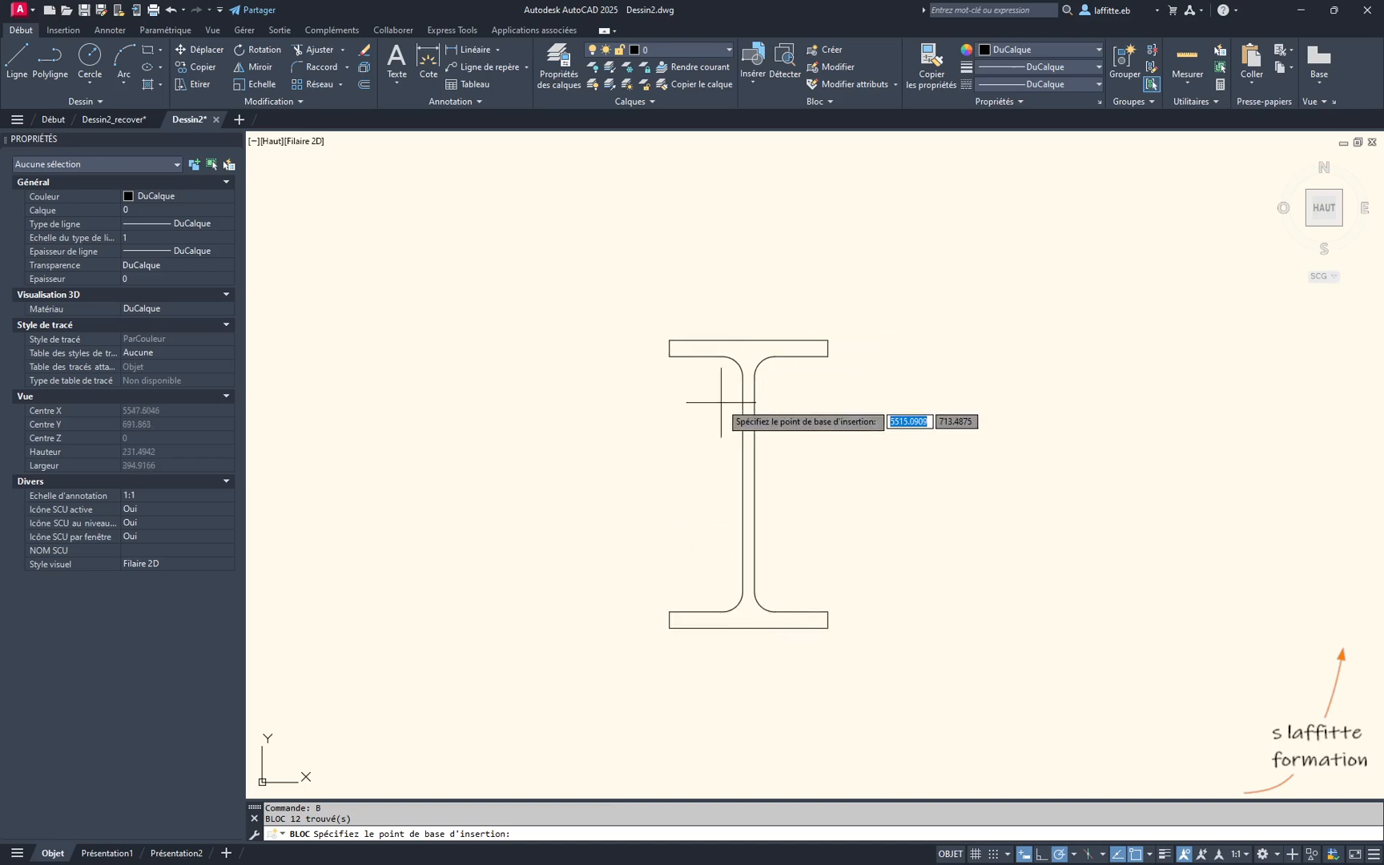
pyautogui.scroll(2, 743, 308)
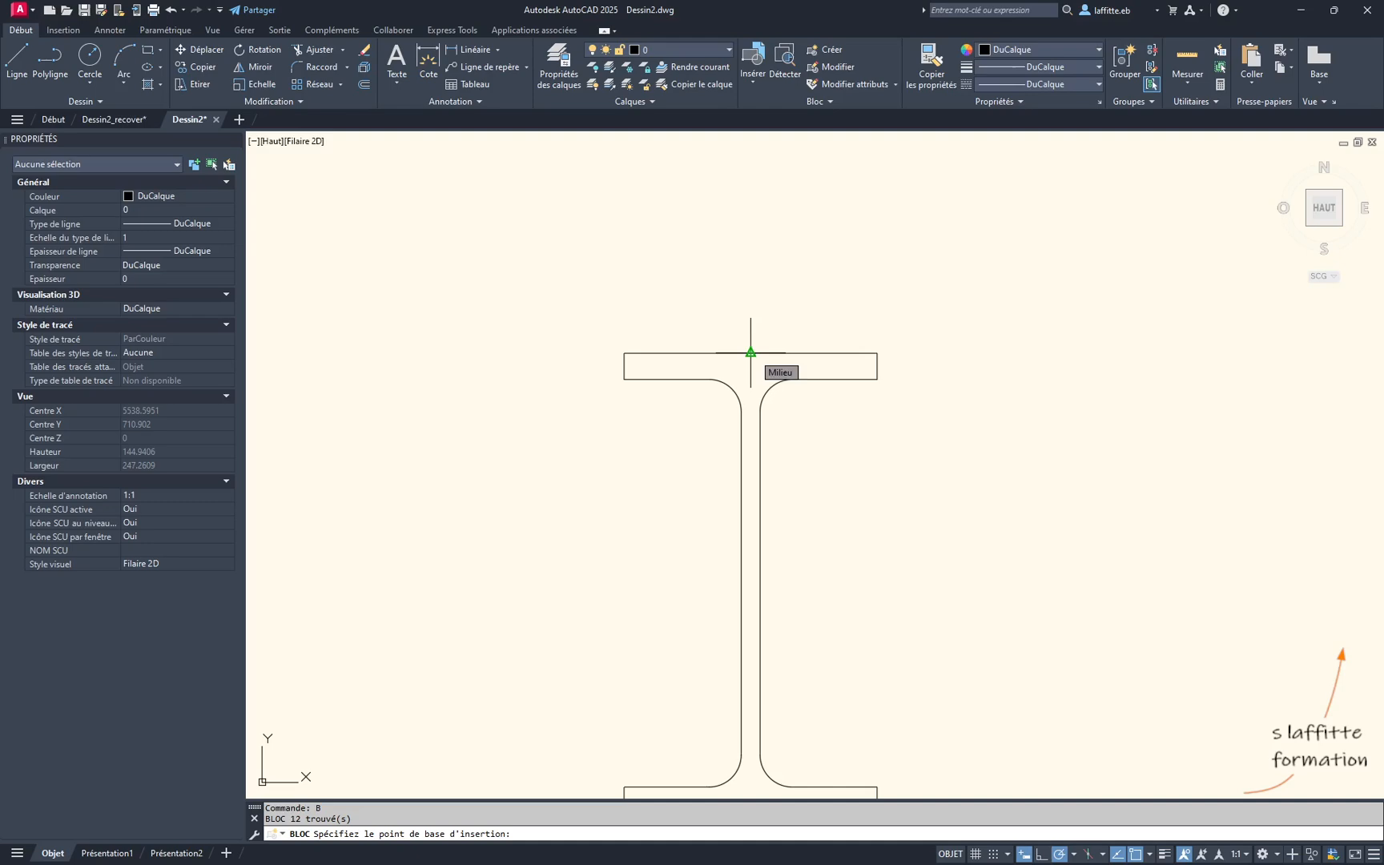
pyautogui.click(750, 352)
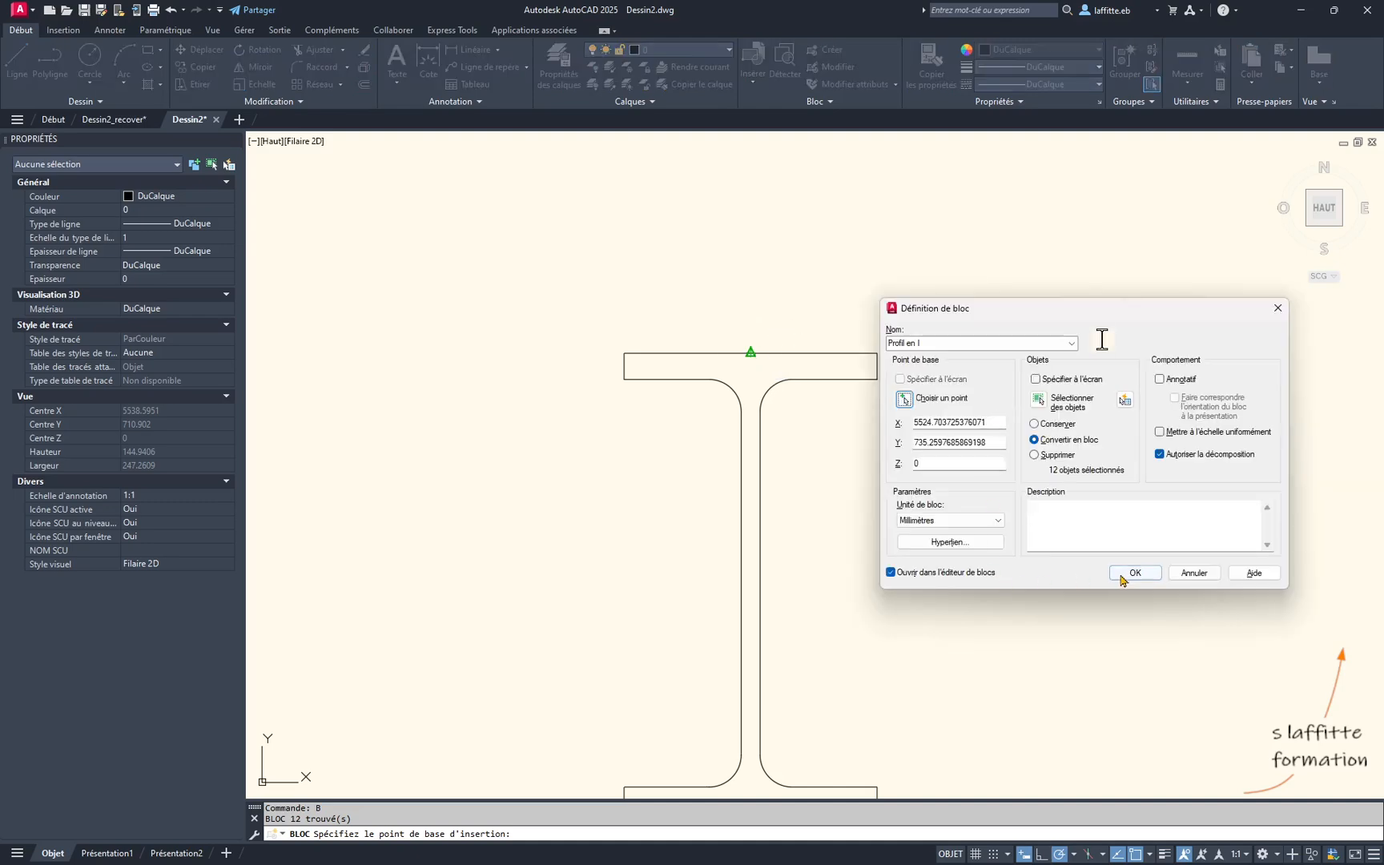
pyautogui.click(1134, 573)
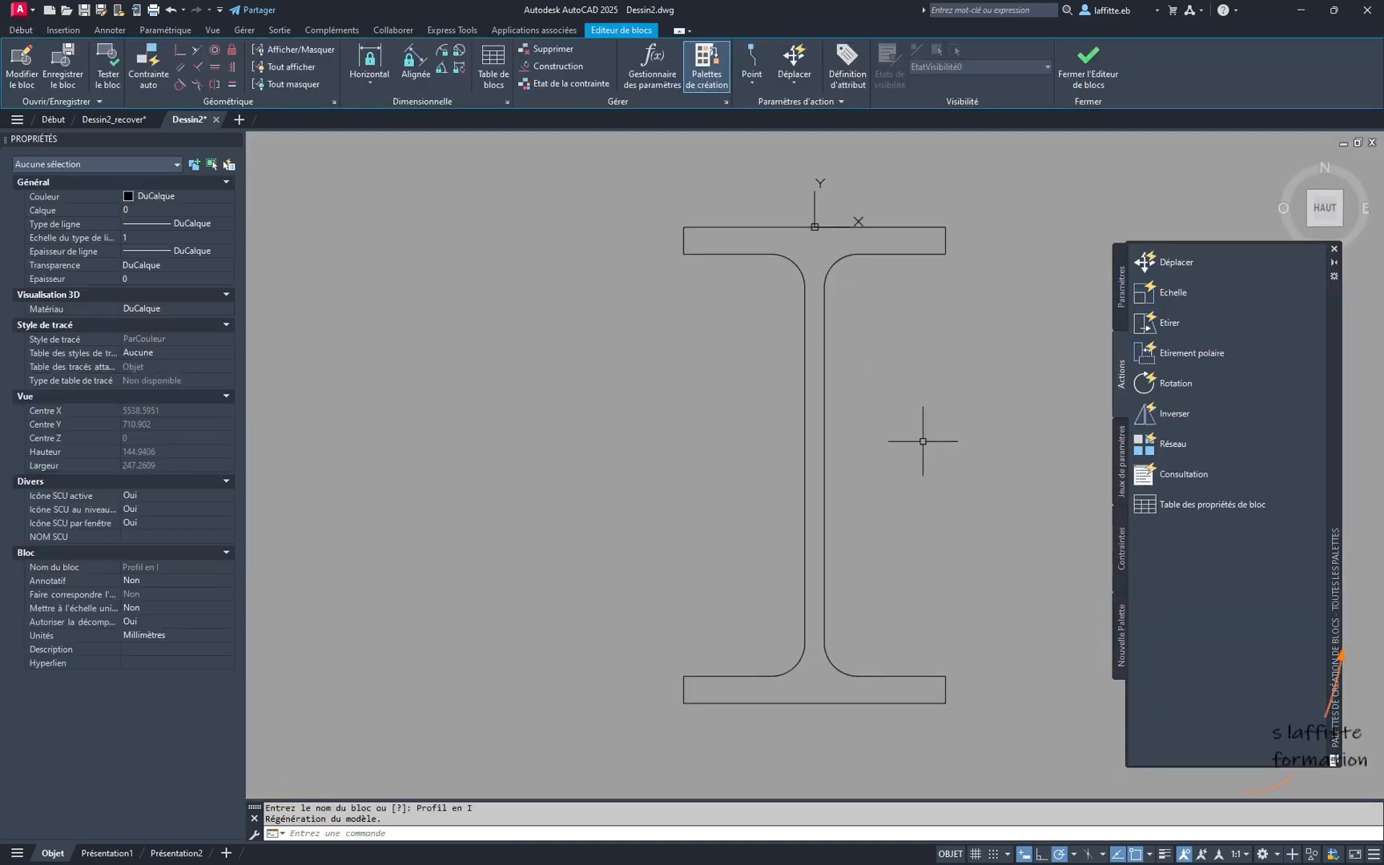
# - Select the whole I-profile and apply automatic geometric constraints to it
pyautogui.moveTo(922, 440); pyautogui.dragTo(813, 453, button='middle')
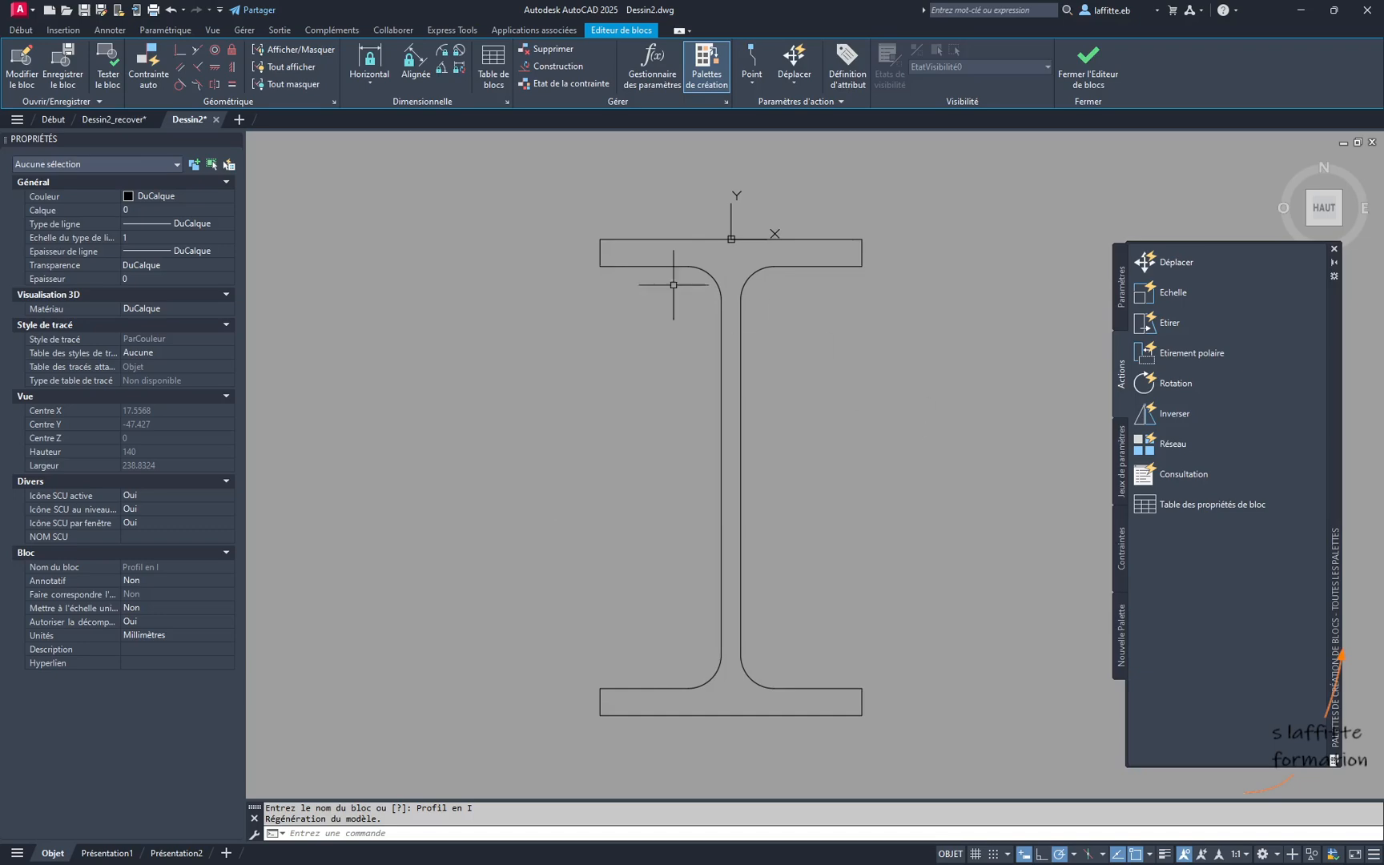
pyautogui.click(534, 203)
pyautogui.click(952, 752)
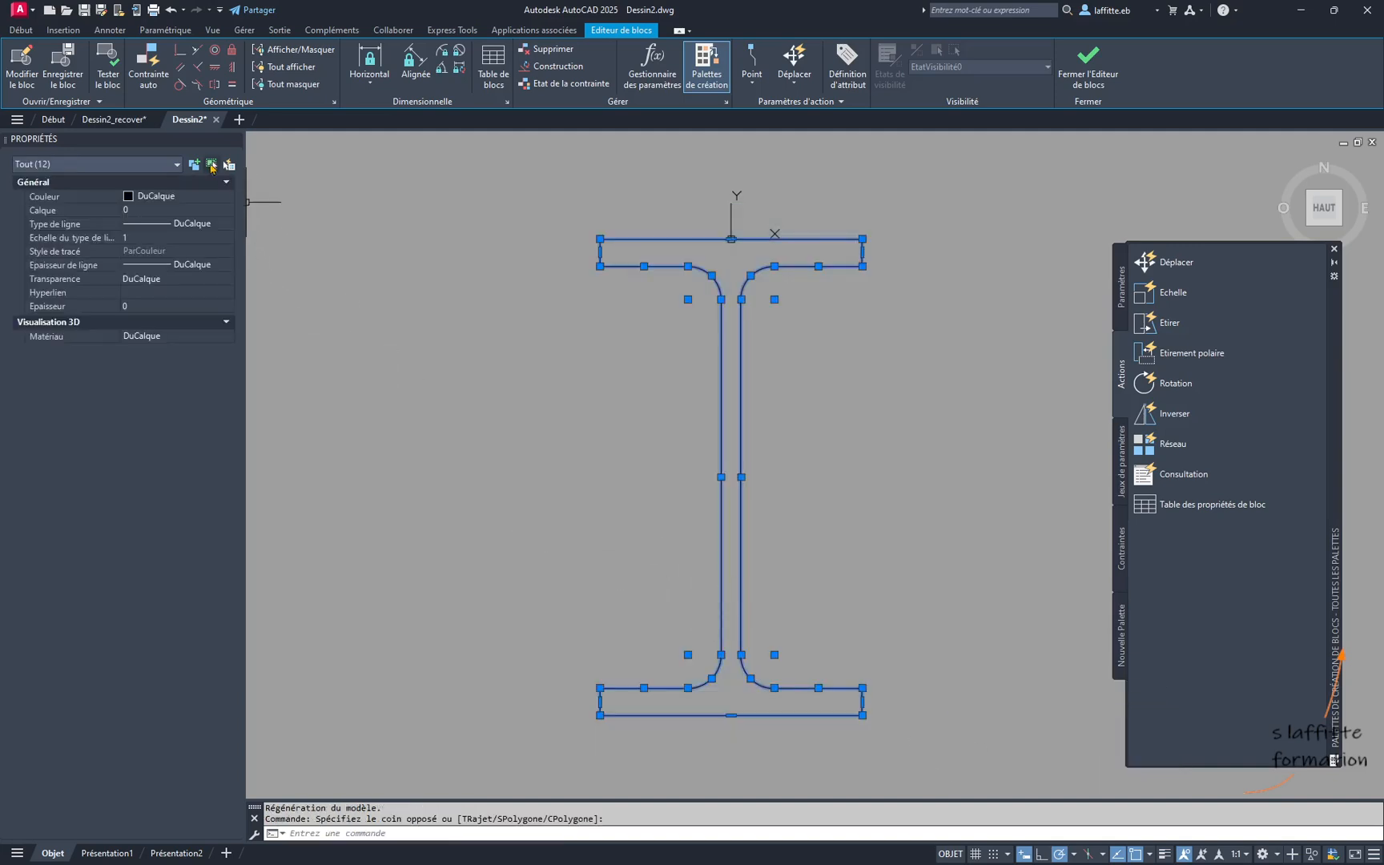
pyautogui.click(149, 78)
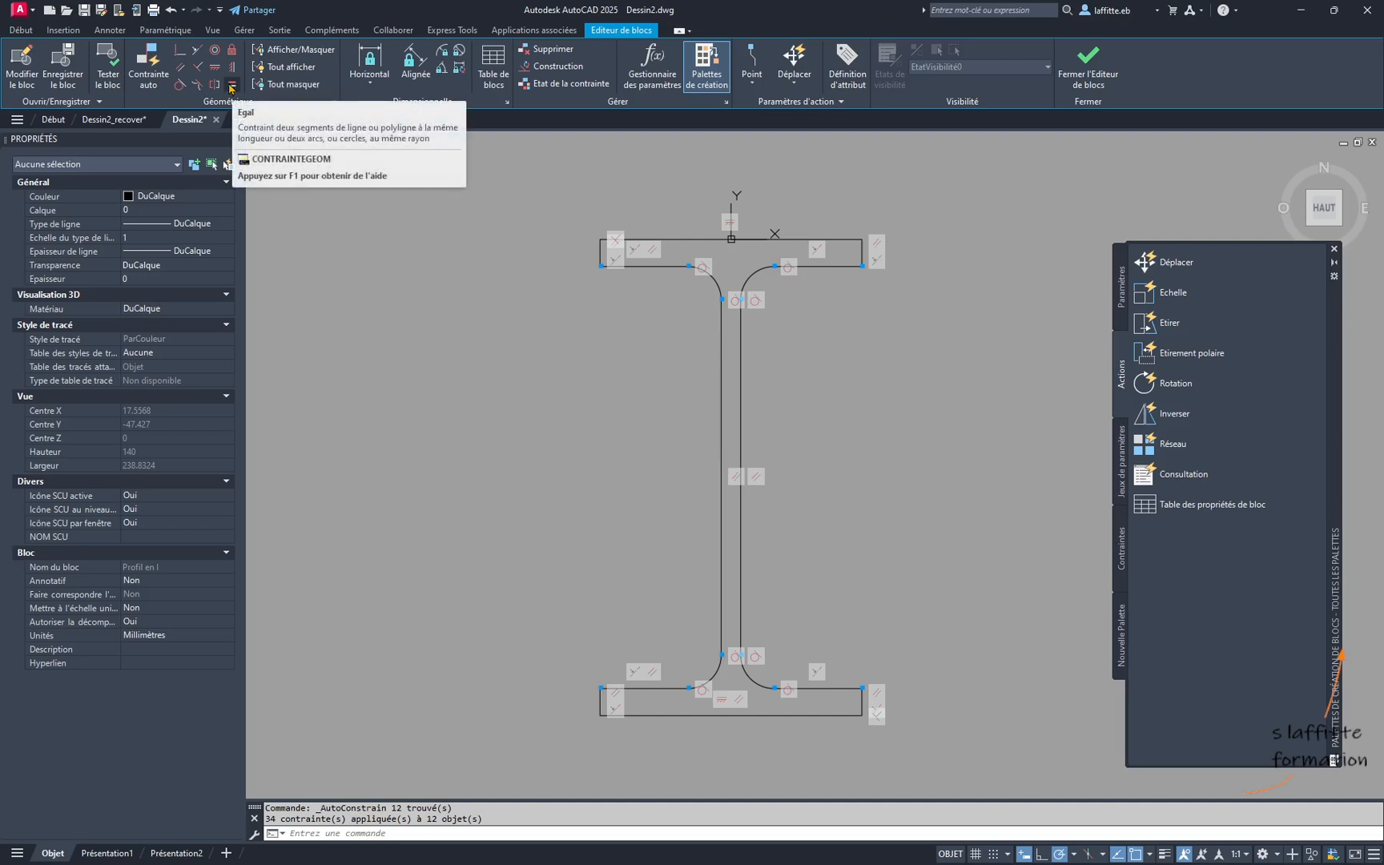
# - Apply an Equal constraint between the right end edges of the top and bottom flanges
pyautogui.click(232, 84)
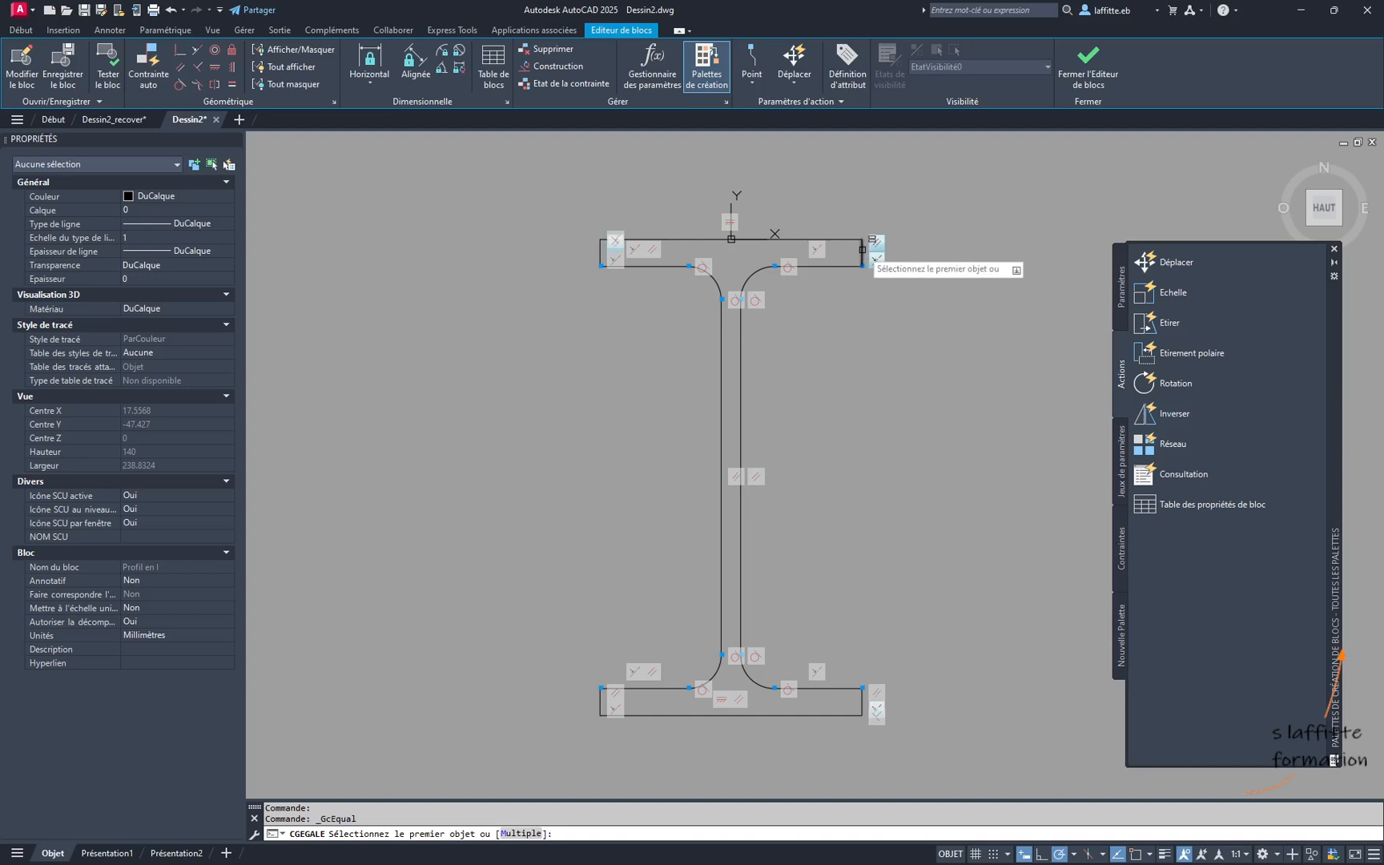
pyautogui.click(863, 249)
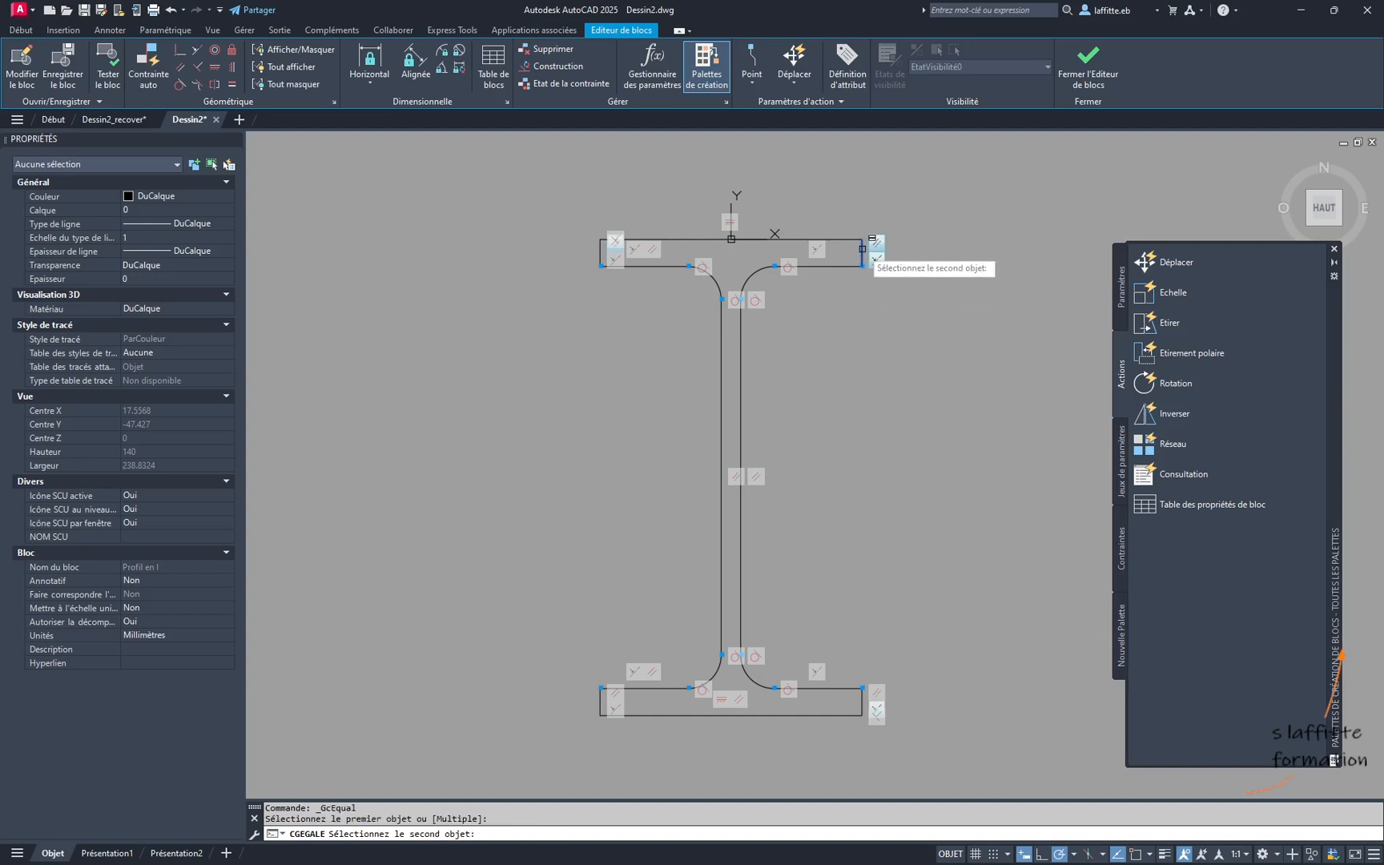
pyautogui.click(859, 701)
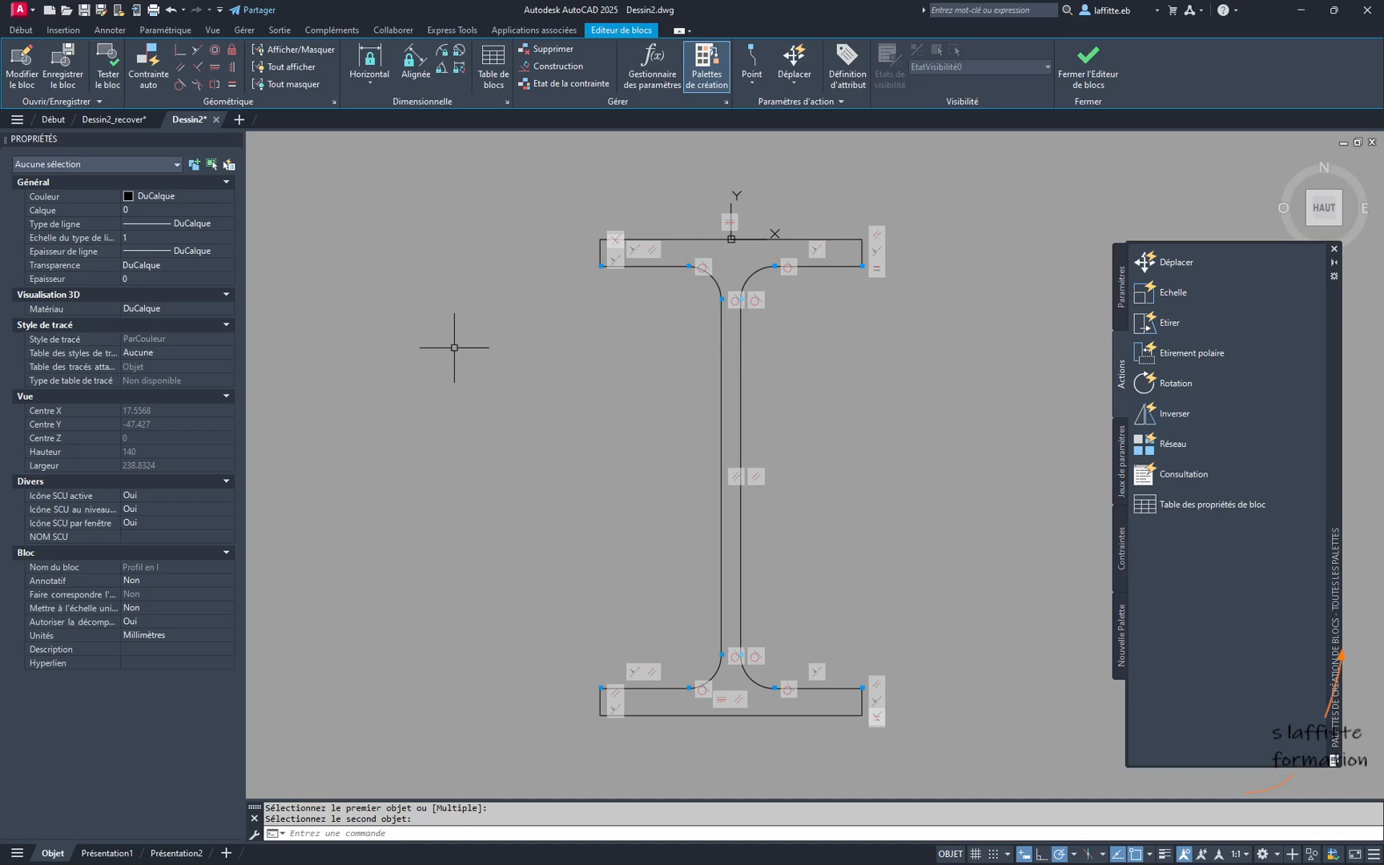
pyautogui.click(415, 76)
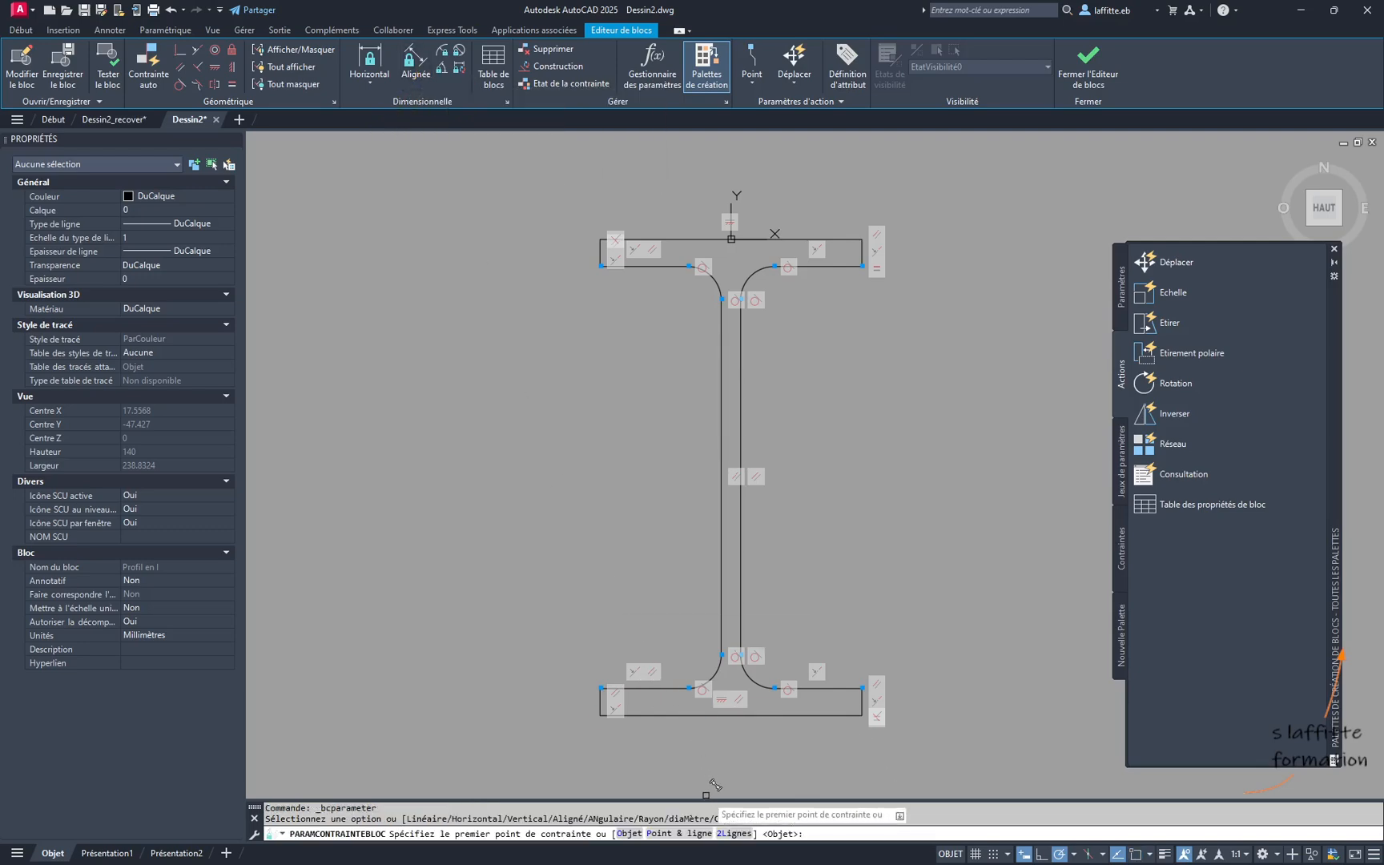
pyautogui.click(629, 834)
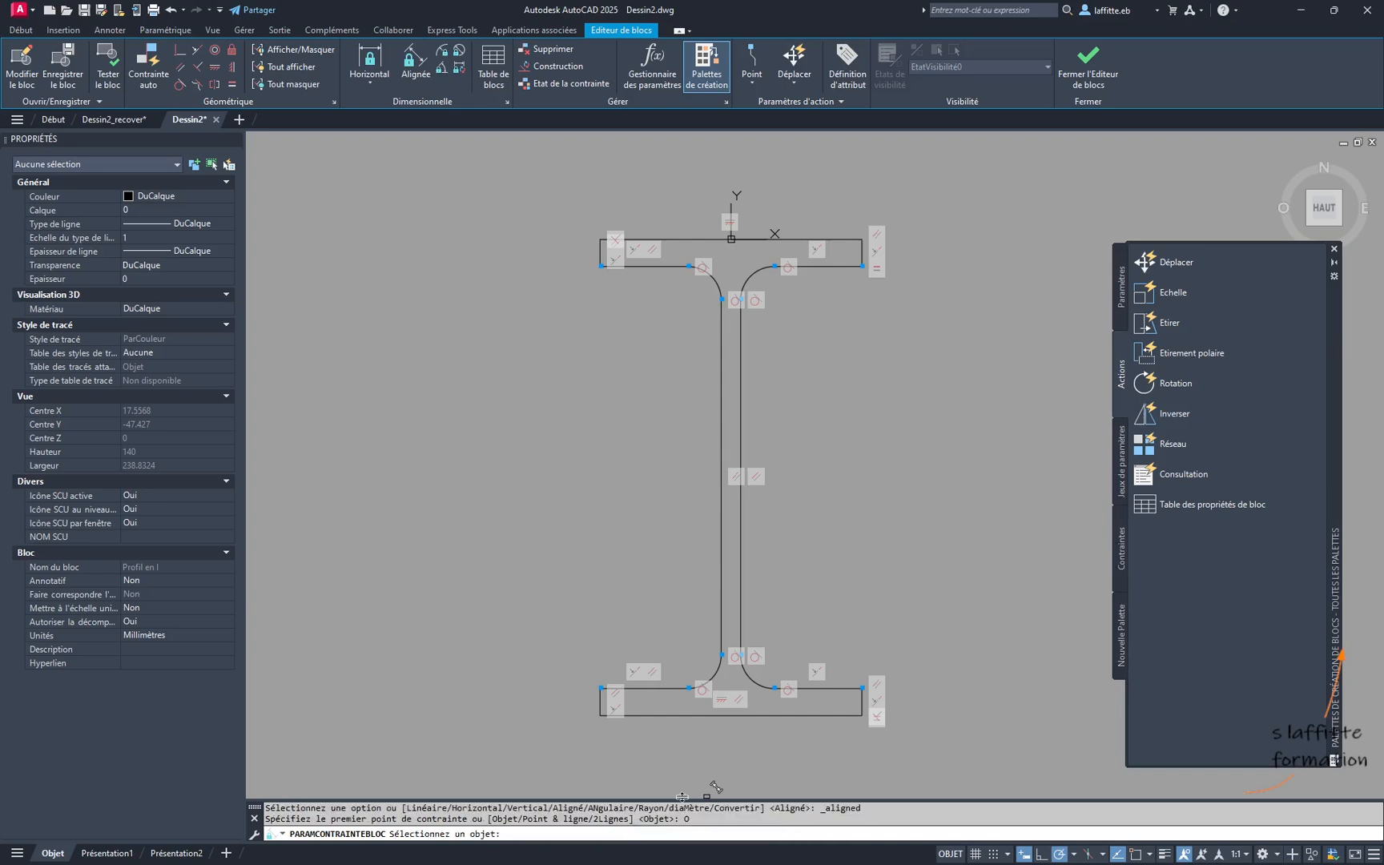
pyautogui.click(859, 702)
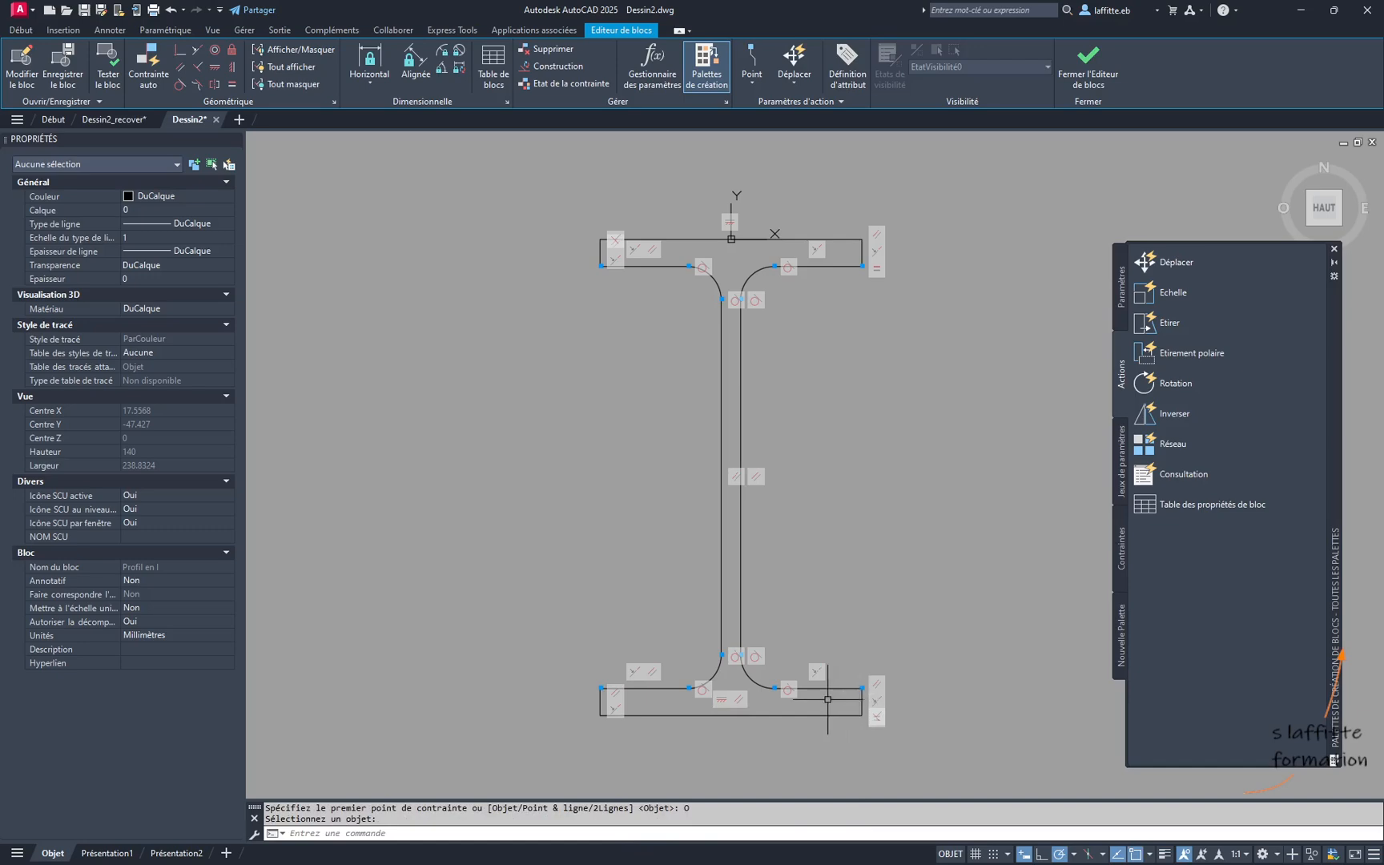
# - Add an aligned constraint parameter to the bottom flange's right end edge using the Object option and name it "semelle"
pyautogui.click(415, 60)
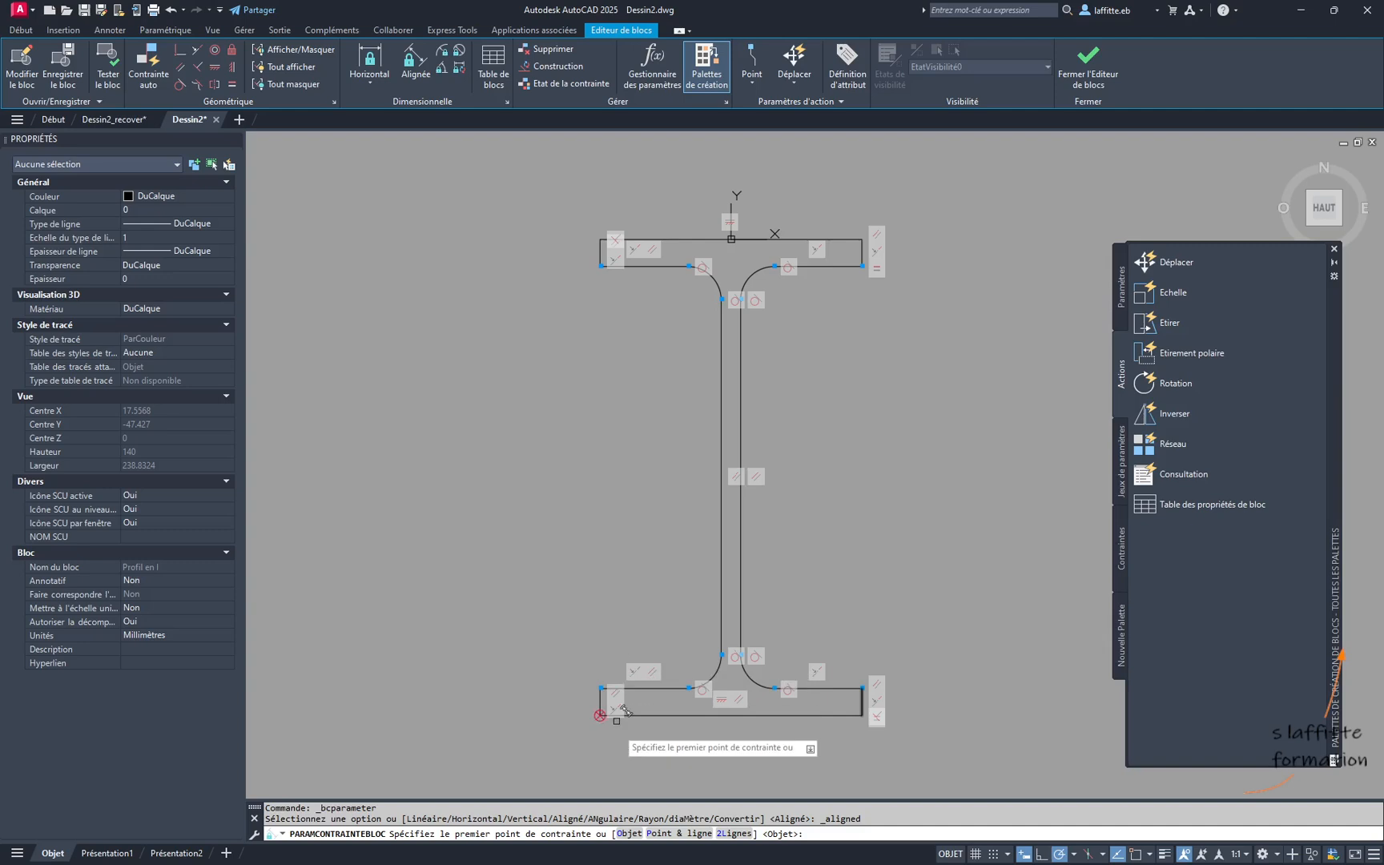
pyautogui.click(629, 834)
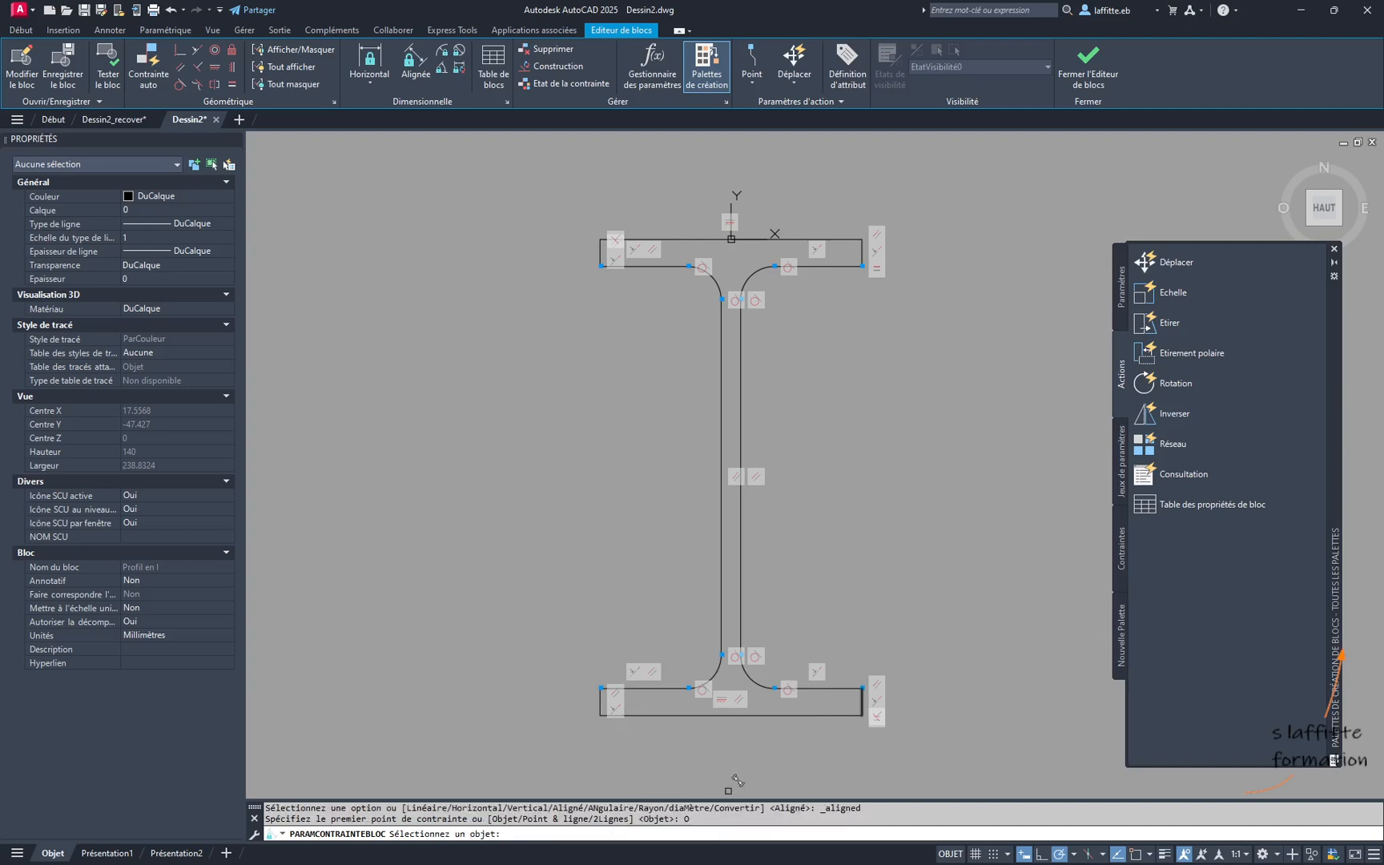
pyautogui.click(864, 695)
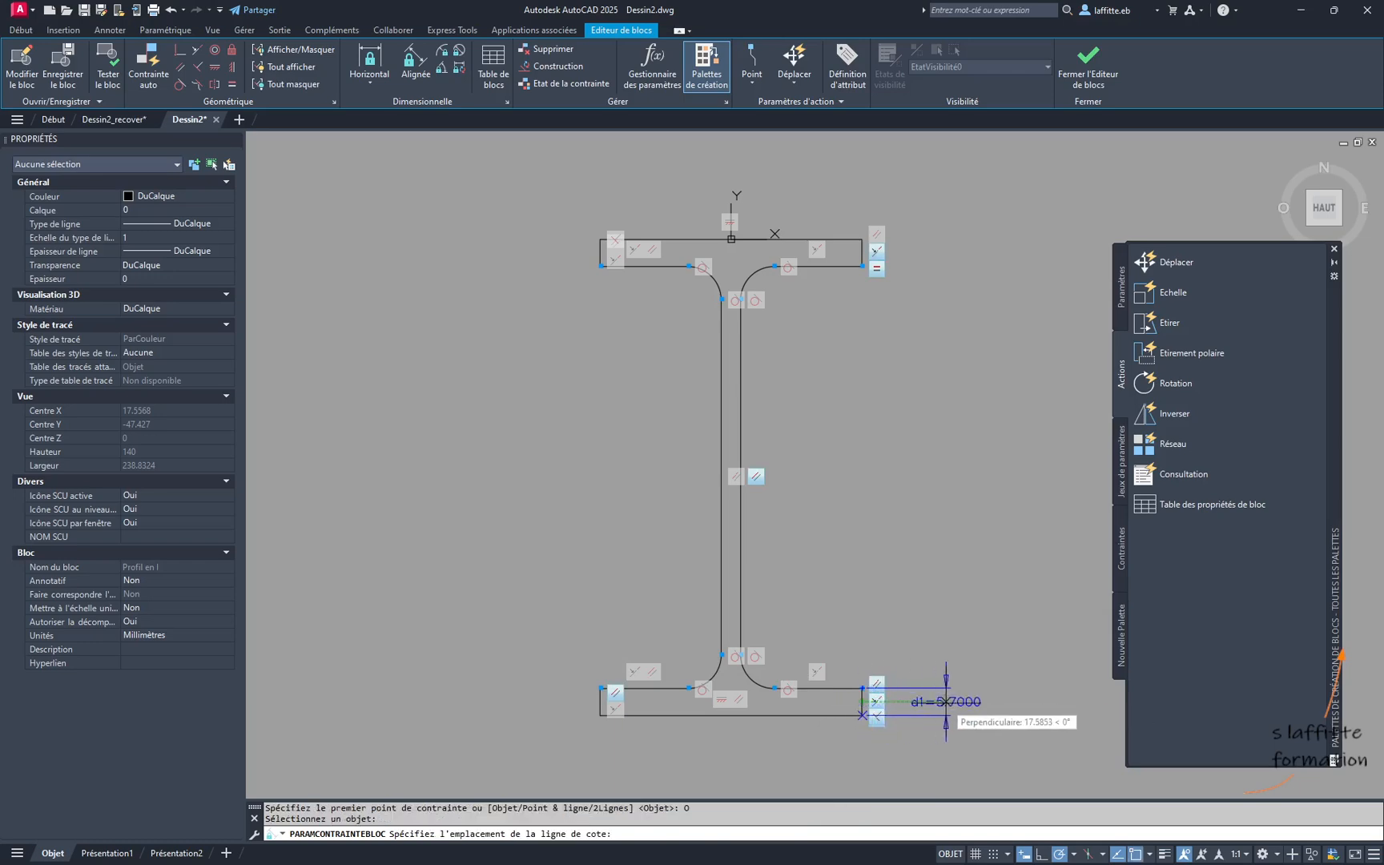
pyautogui.click(945, 702)
pyautogui.click(940, 708)
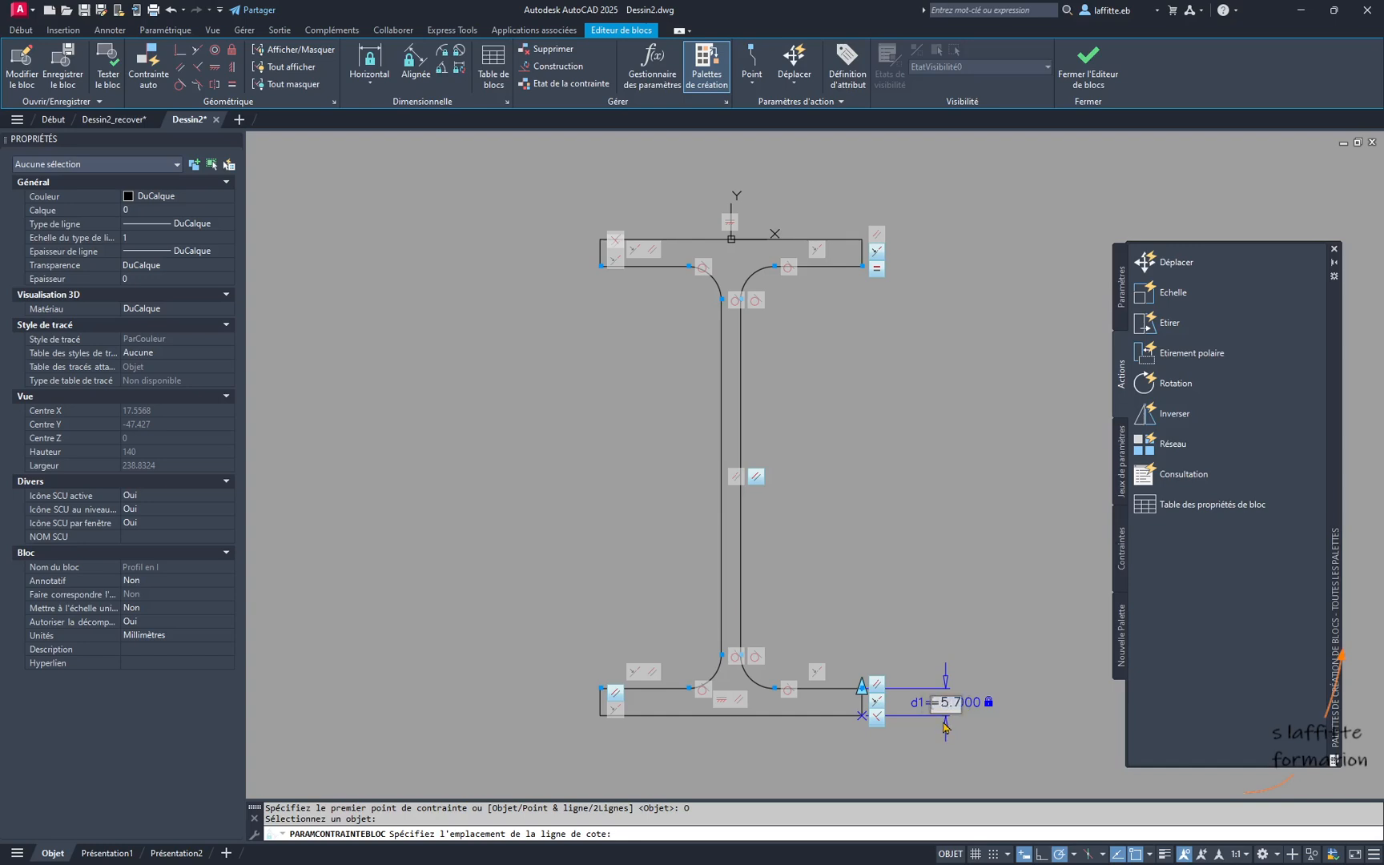
pyautogui.write('semelle=5.7')
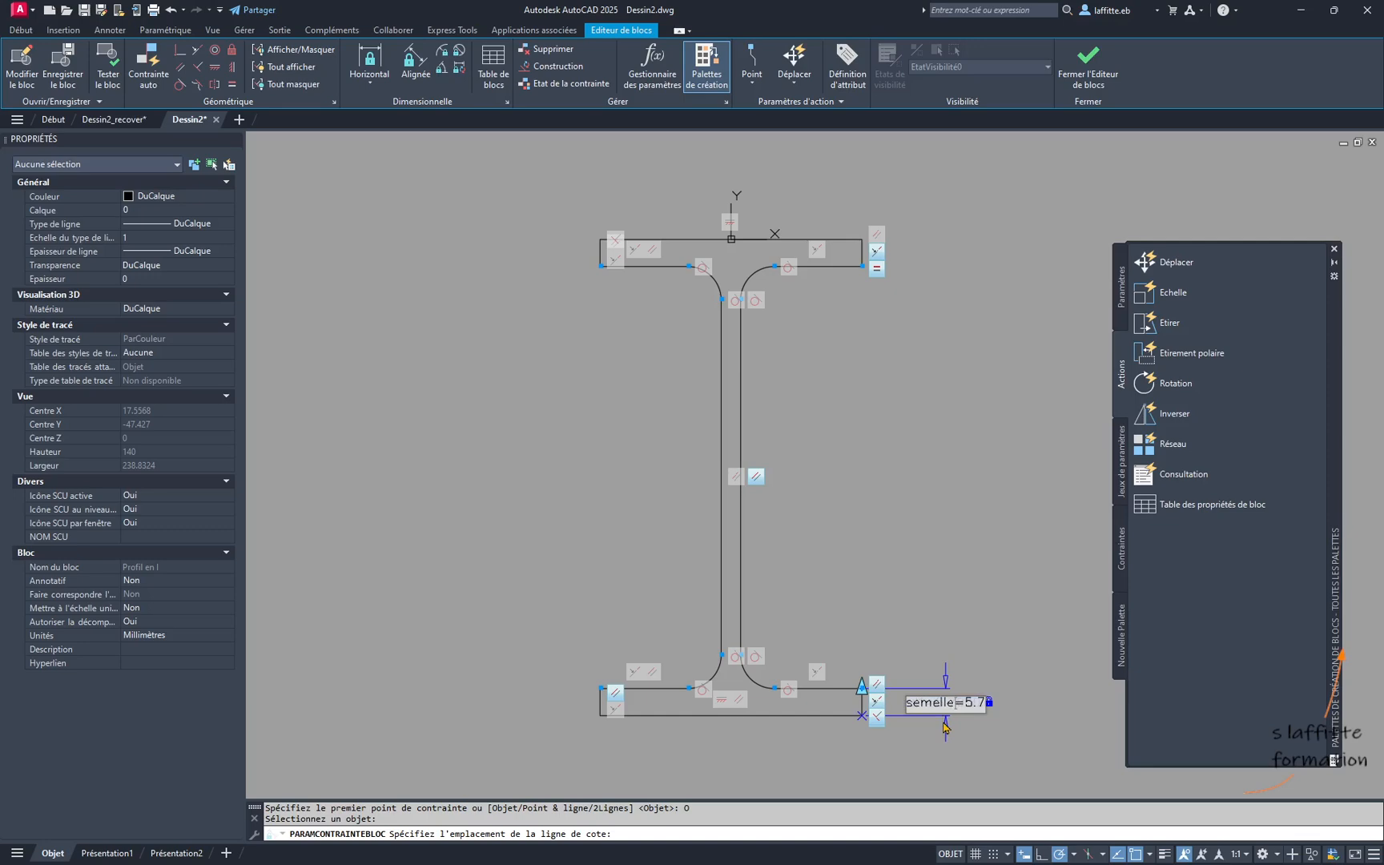
pyautogui.press('Return')
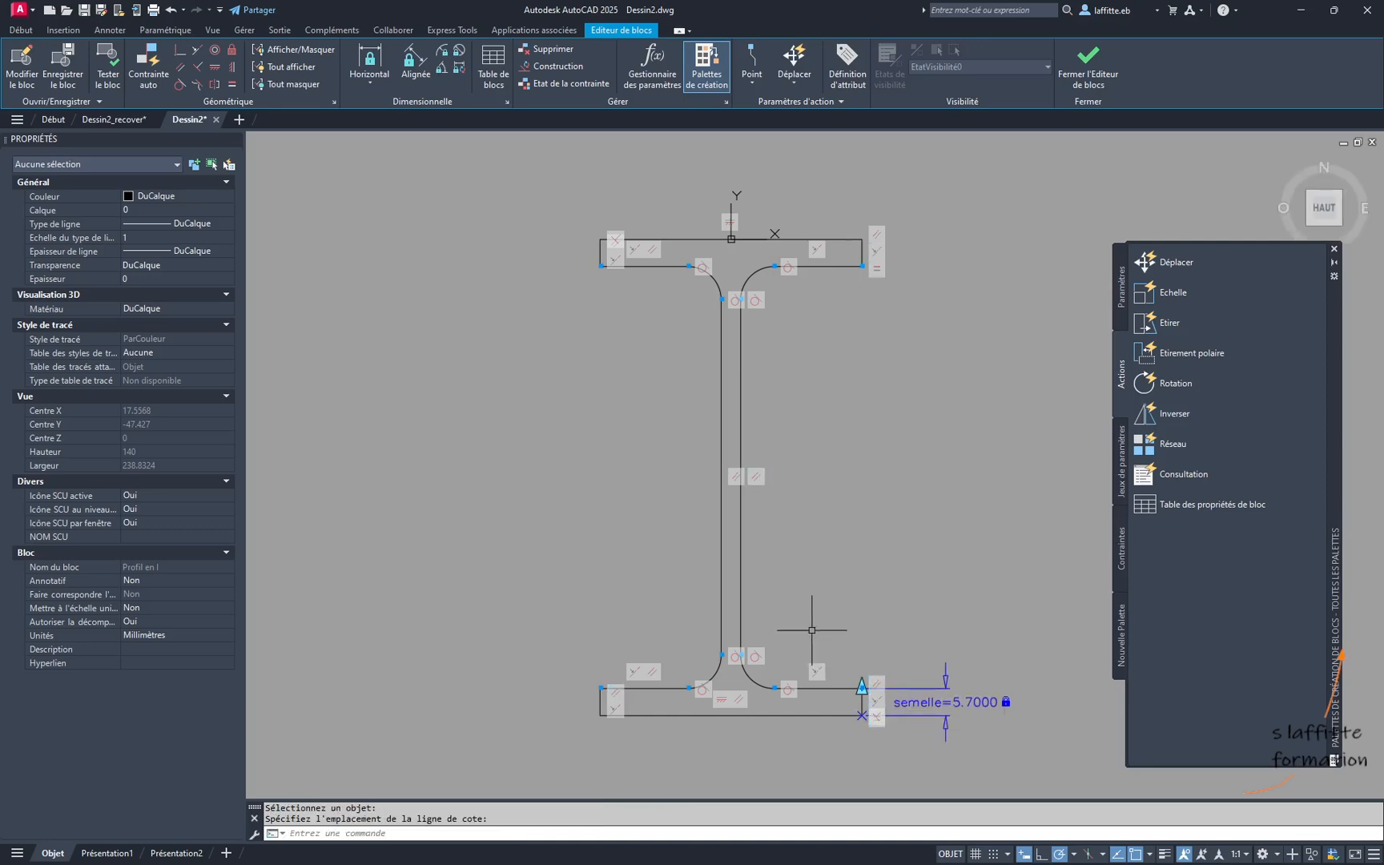
# - Add an aligned constraint parameter to the bottom flange's lower edge, place it below the profile and name it "lg"
pyautogui.moveTo(809, 633)
pyautogui.mouseDown(button='middle')
pyautogui.moveTo(783, 575)
pyautogui.moveTo(802, 585)
pyautogui.mouseUp(button='middle')
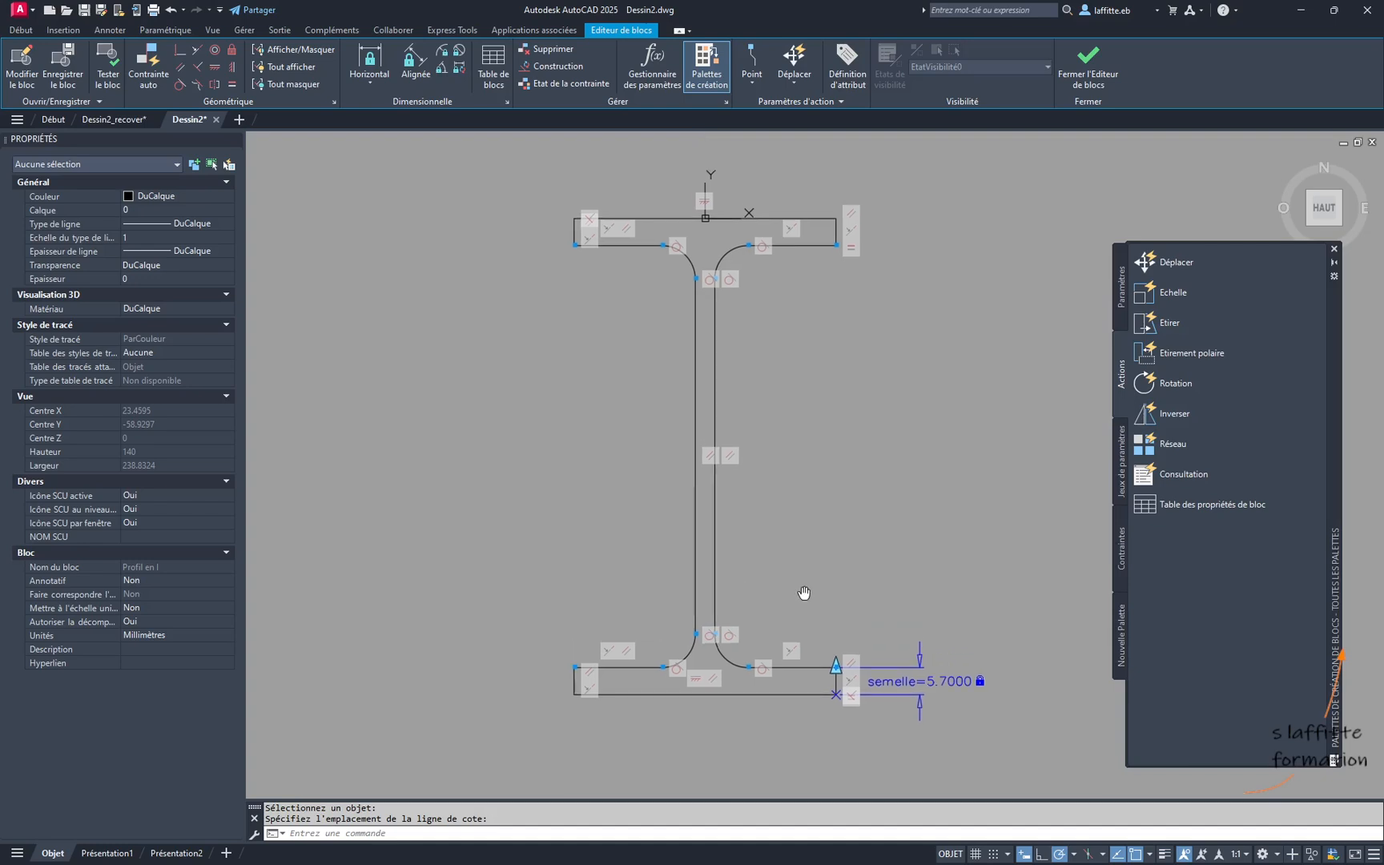
pyautogui.click(405, 77)
pyautogui.click(632, 833)
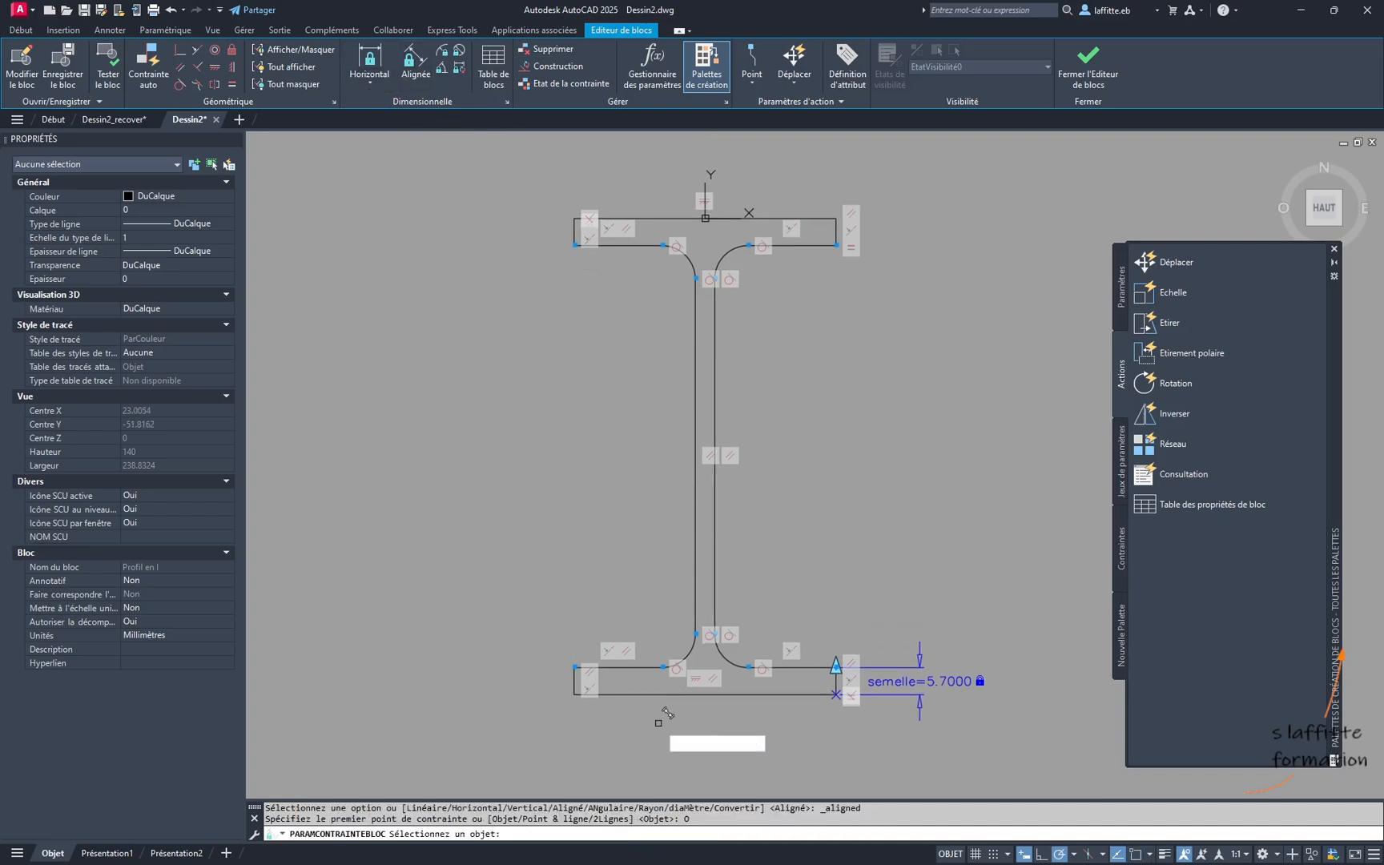
pyautogui.click(664, 695)
pyautogui.click(665, 755)
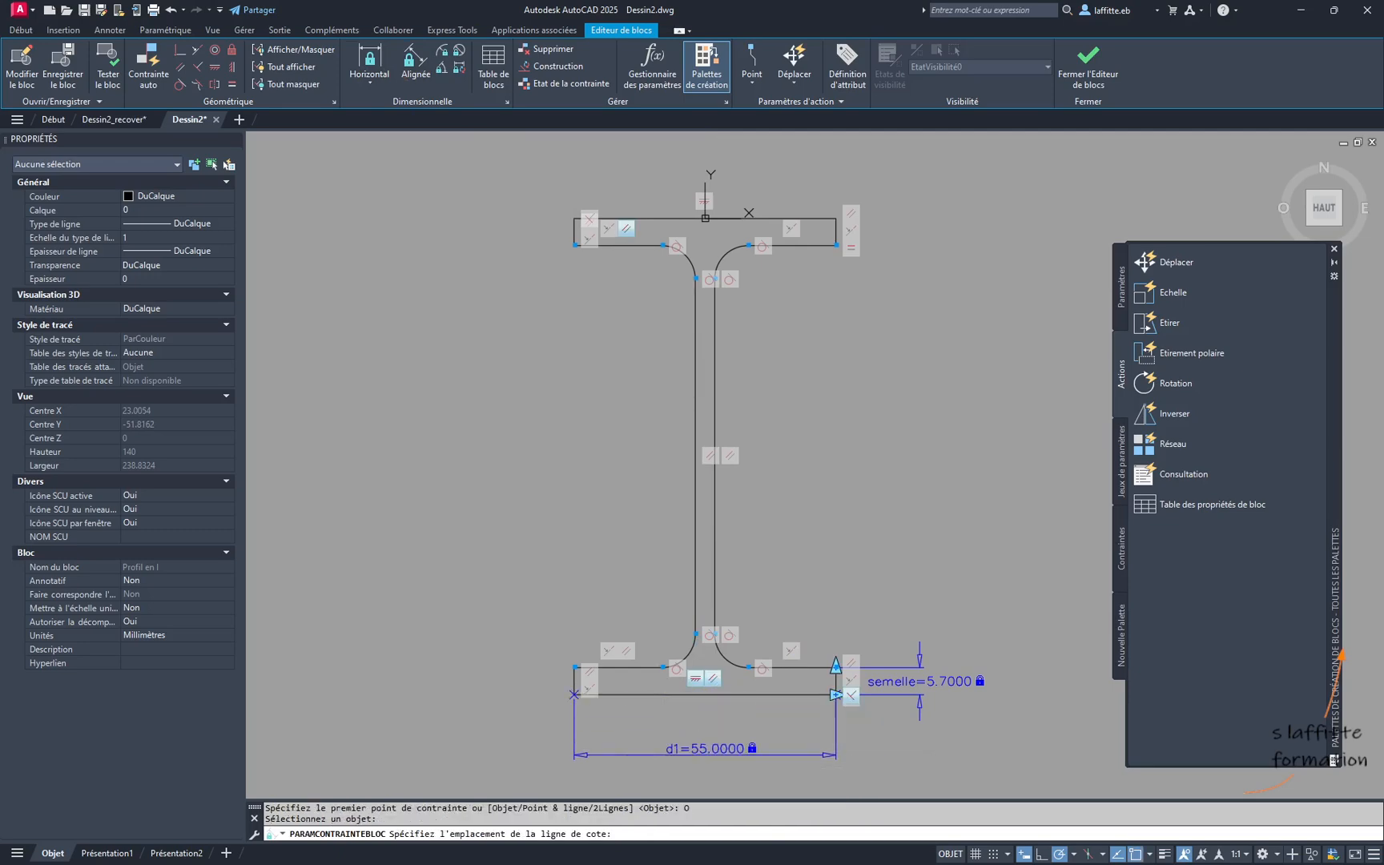
pyautogui.click(697, 759)
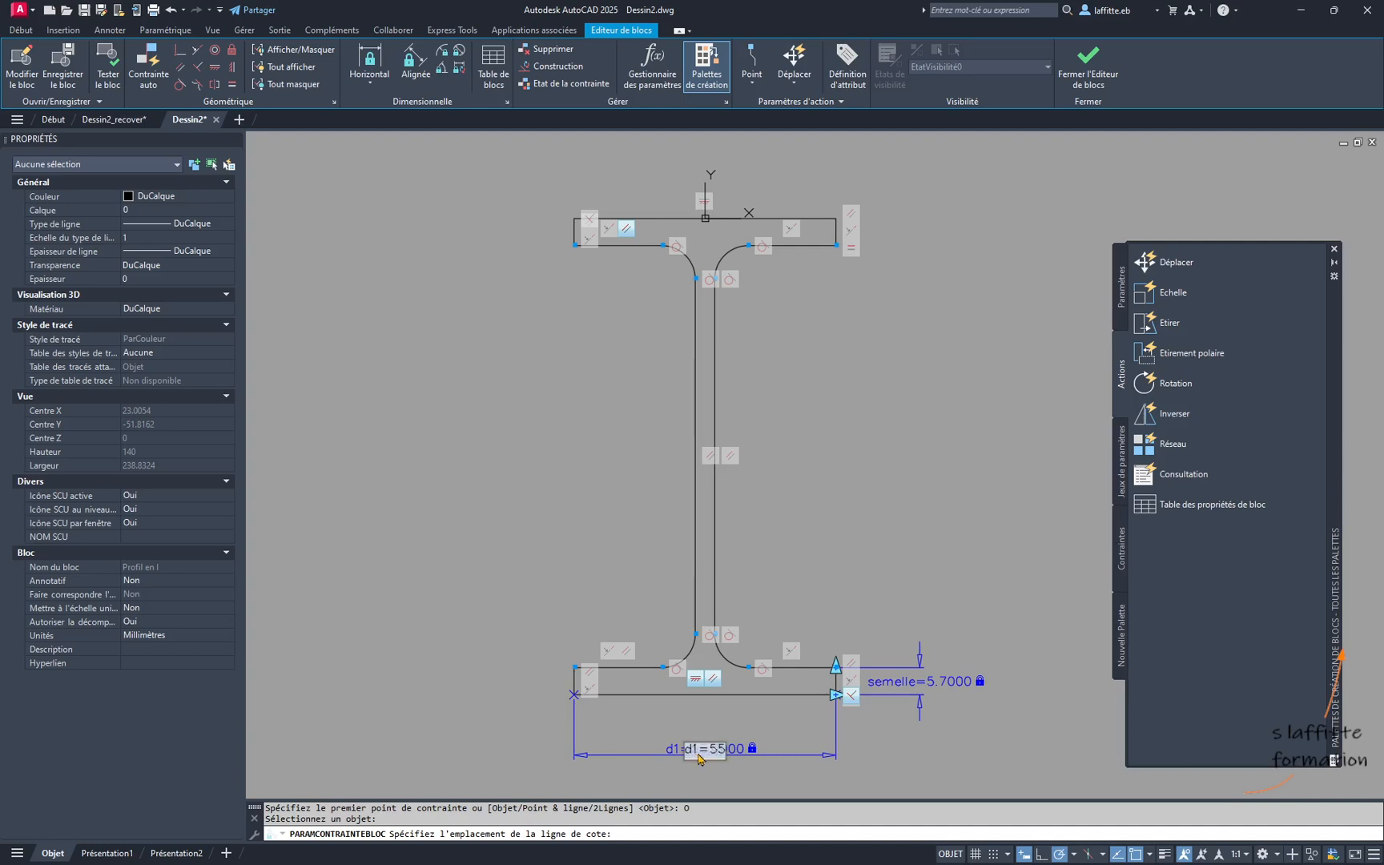
pyautogui.write('larg')
pyautogui.press('BackSpace')
pyautogui.press('BackSpace')
pyautogui.press('Return')
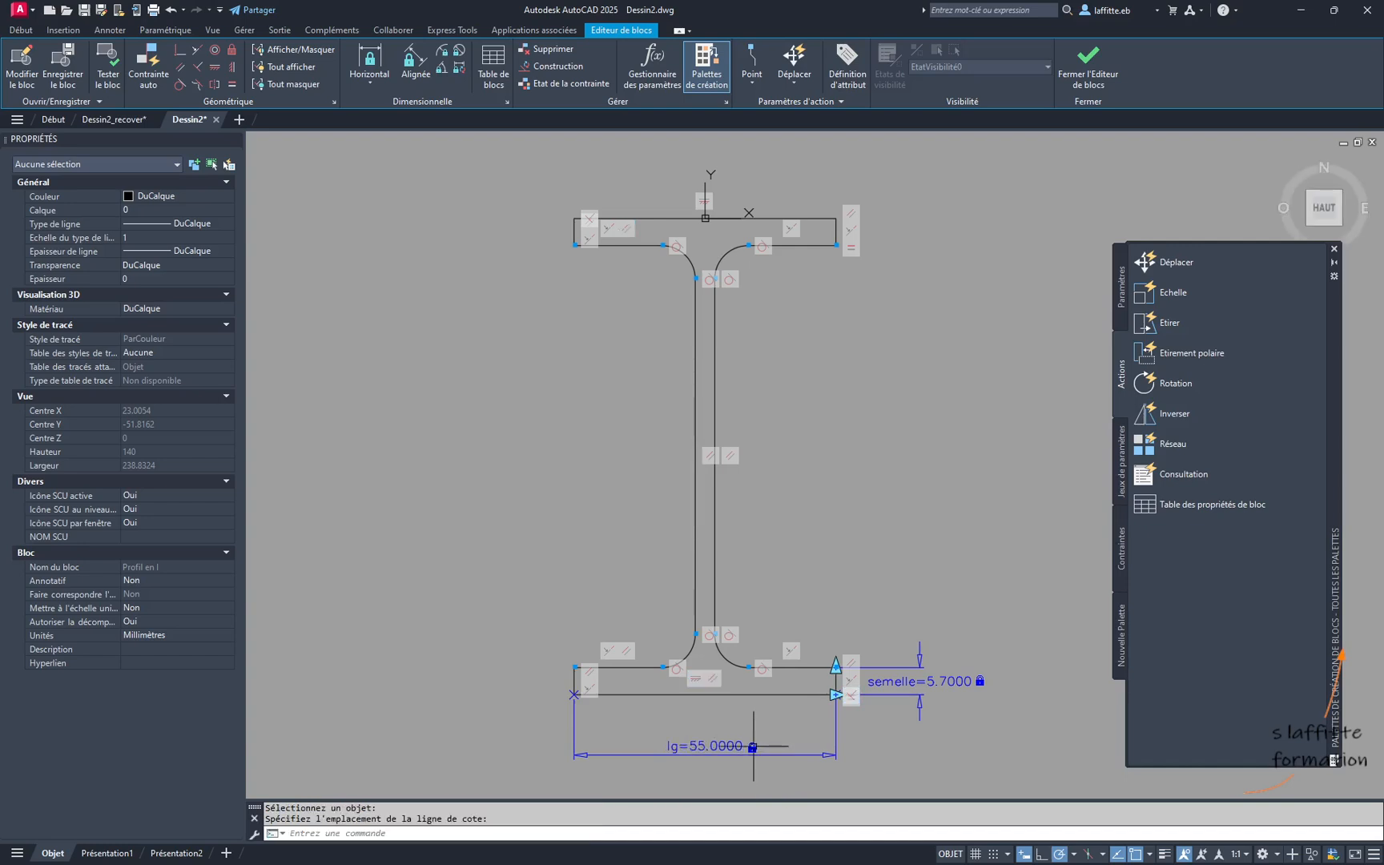
# - Add a vertical constraint parameter between the profile's upper-left and lower-left corners, place it left of the profile and name it "ht"
pyautogui.click(363, 80)
pyautogui.click(388, 165)
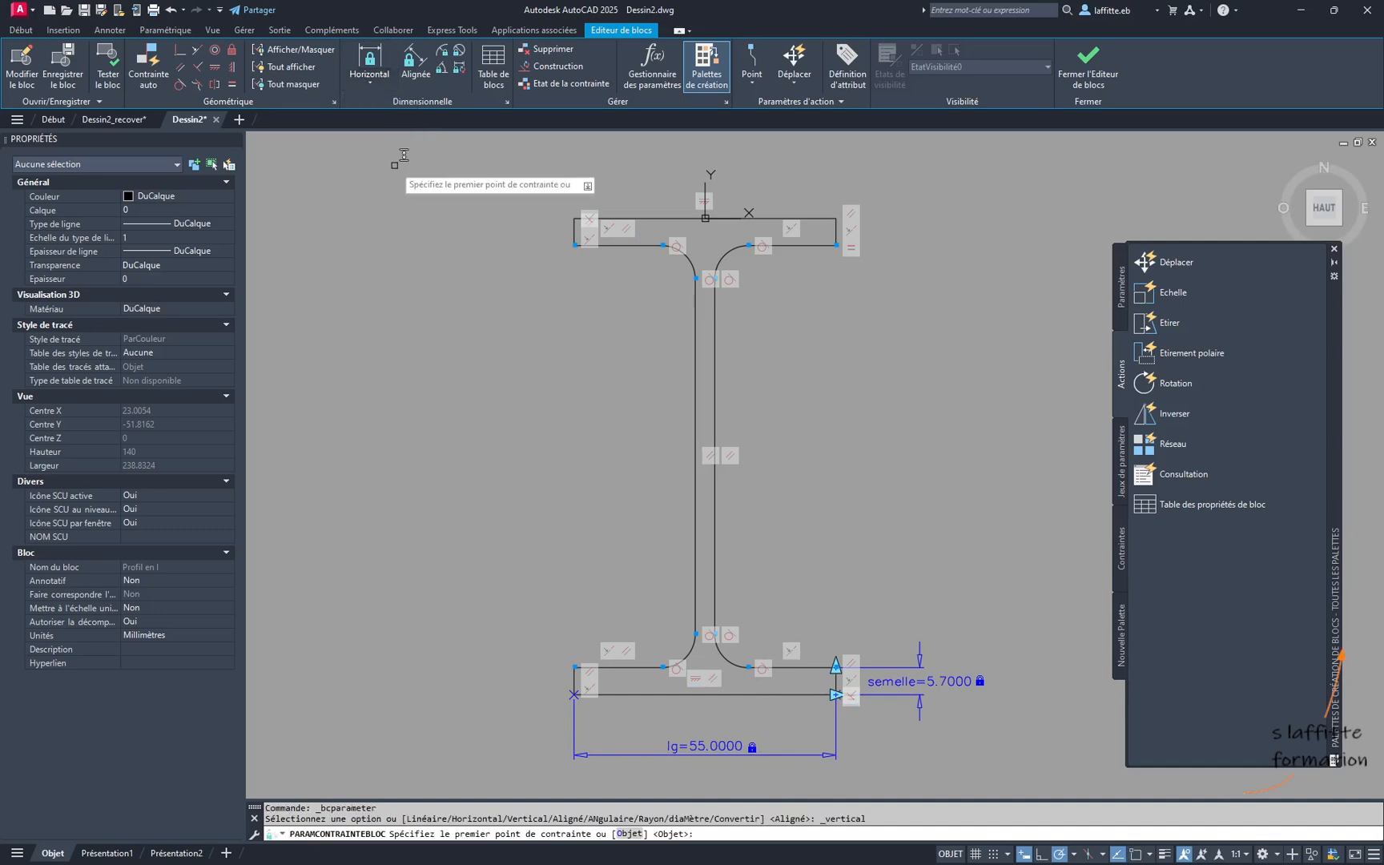
pyautogui.click(574, 217)
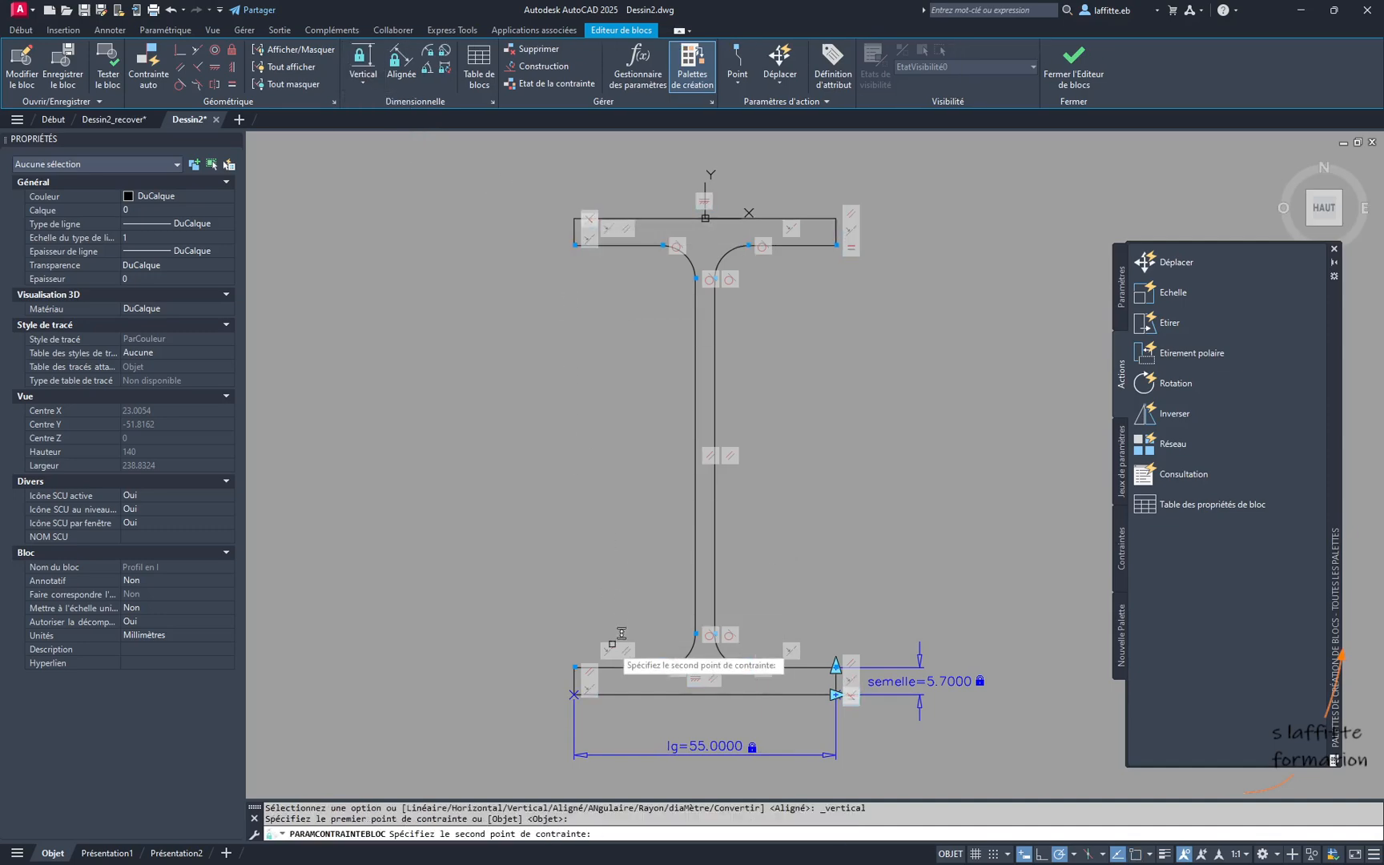
pyautogui.click(574, 692)
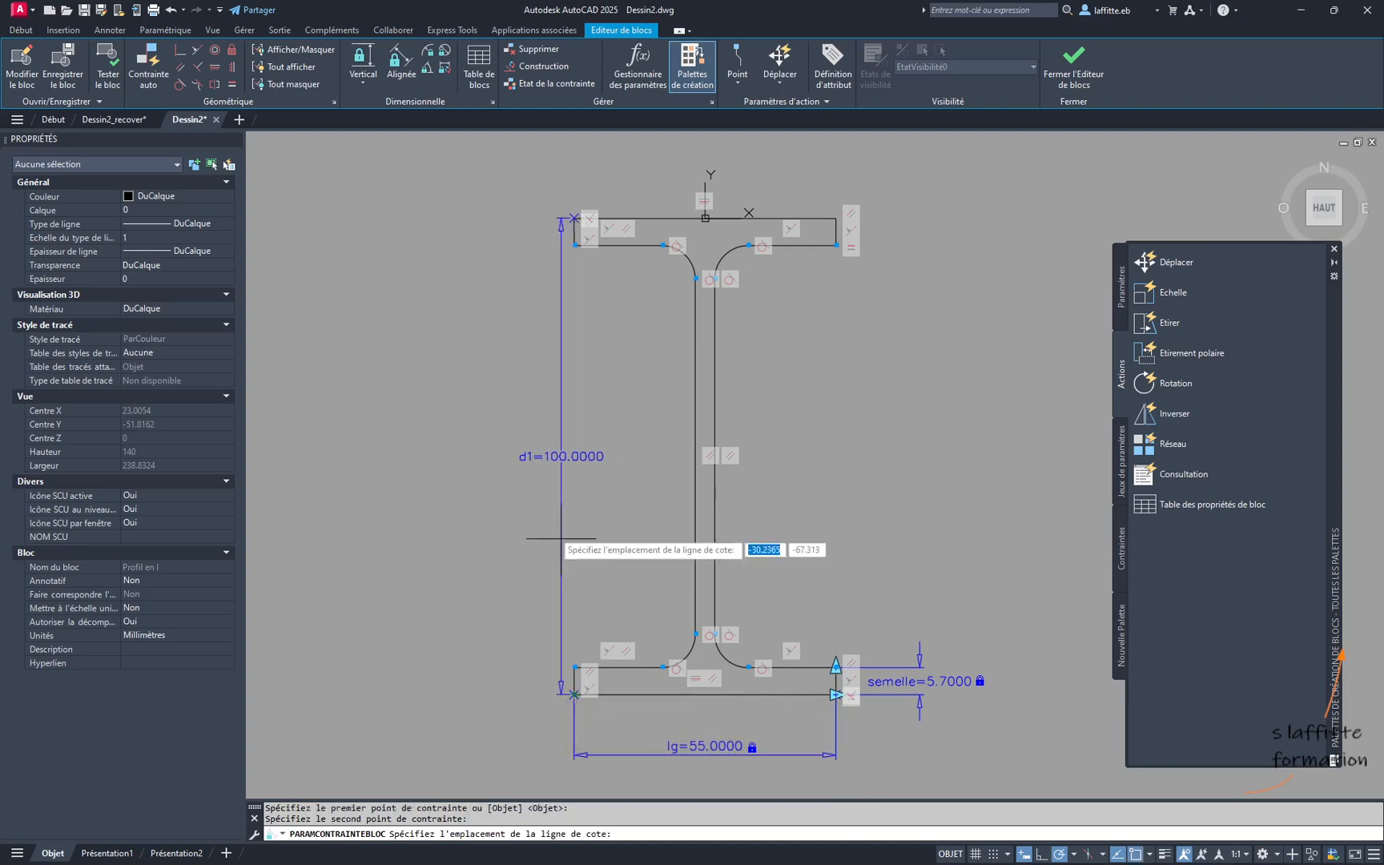
pyautogui.click(499, 487)
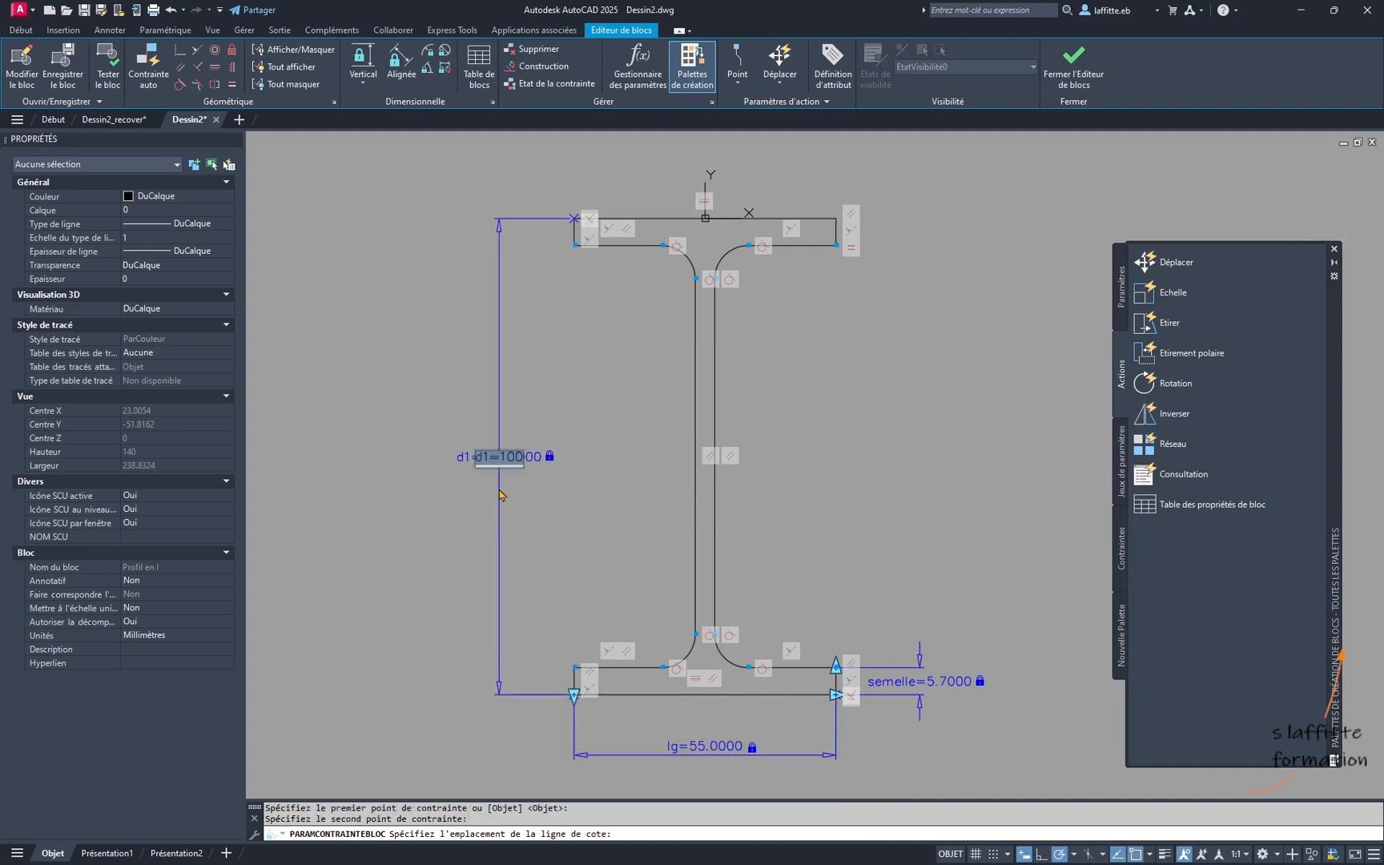
pyautogui.click(491, 463)
pyautogui.press('Return')
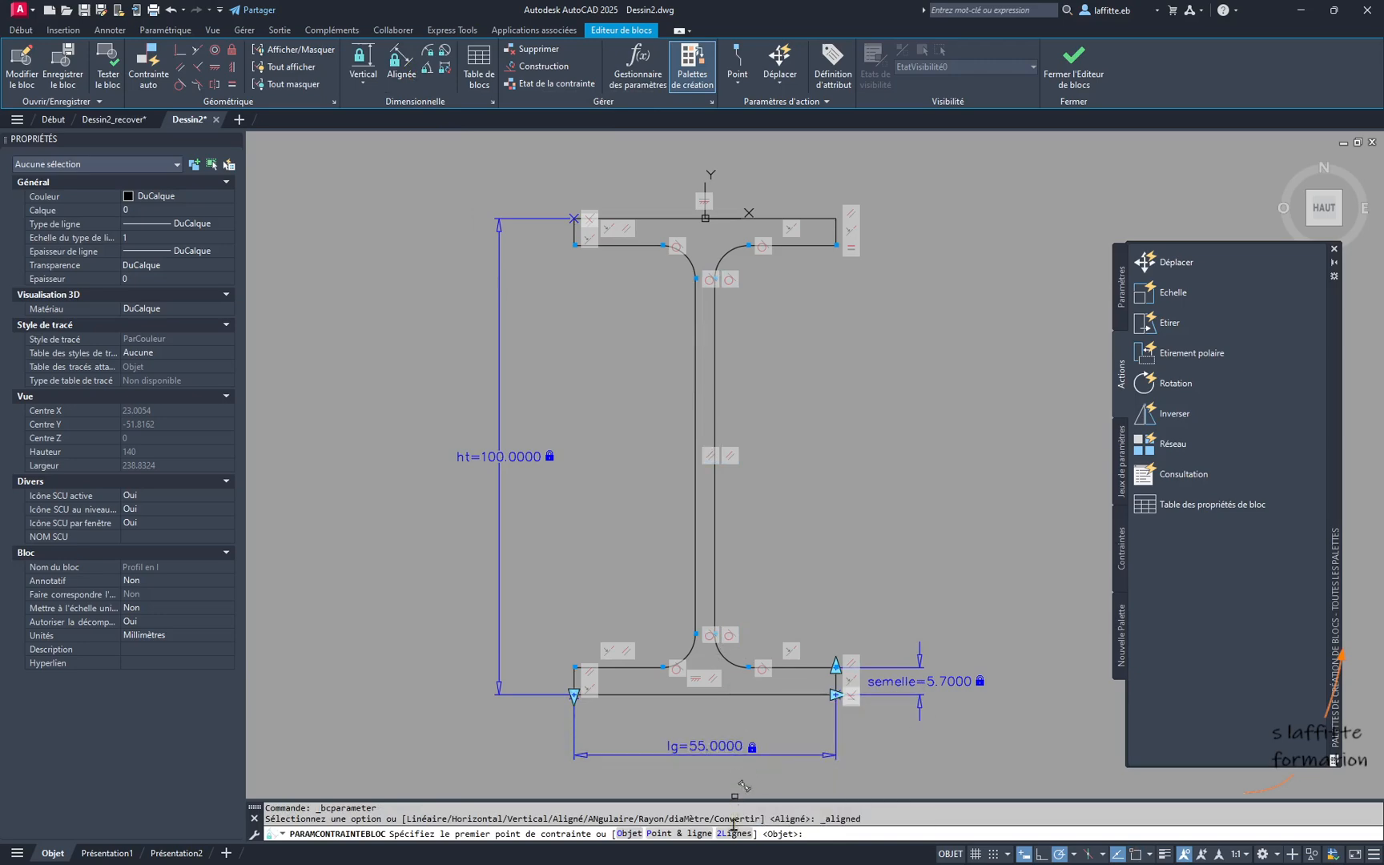
# - Add an aligned constraint parameter between the web's two vertical lines using the 2Lines option and name it "ame"
pyautogui.click(733, 833)
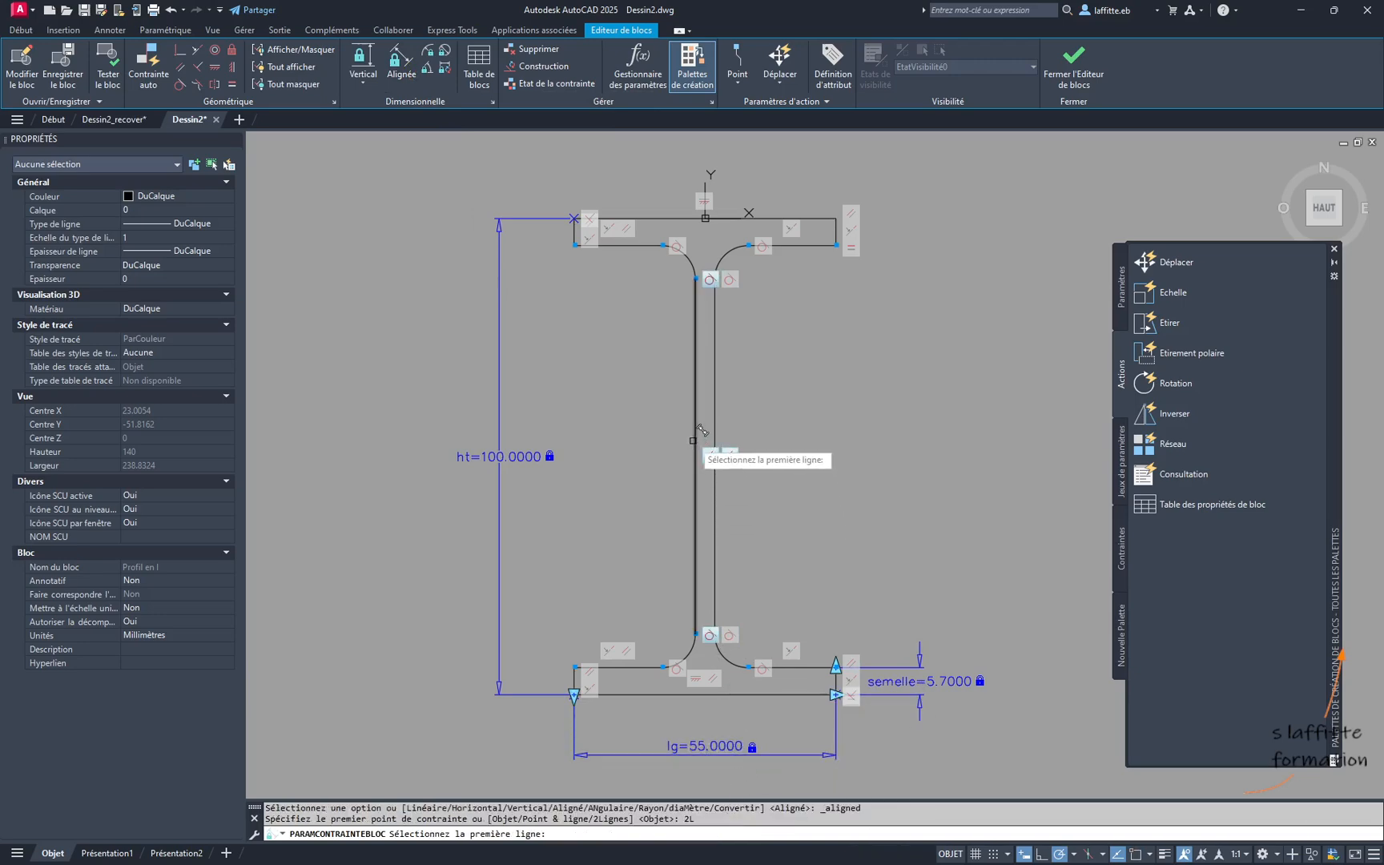
pyautogui.click(696, 438)
pyautogui.click(713, 427)
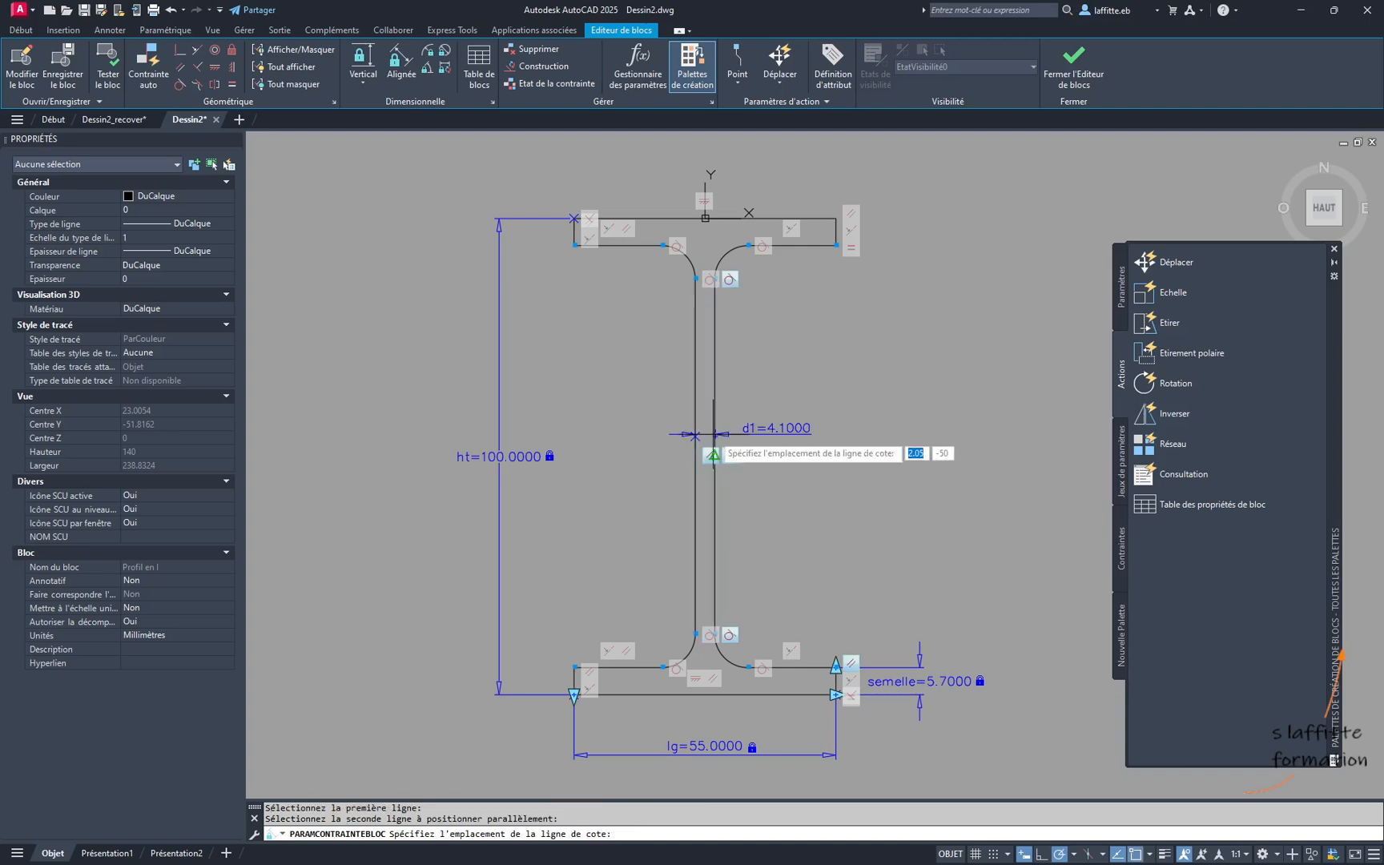
pyautogui.click(775, 423)
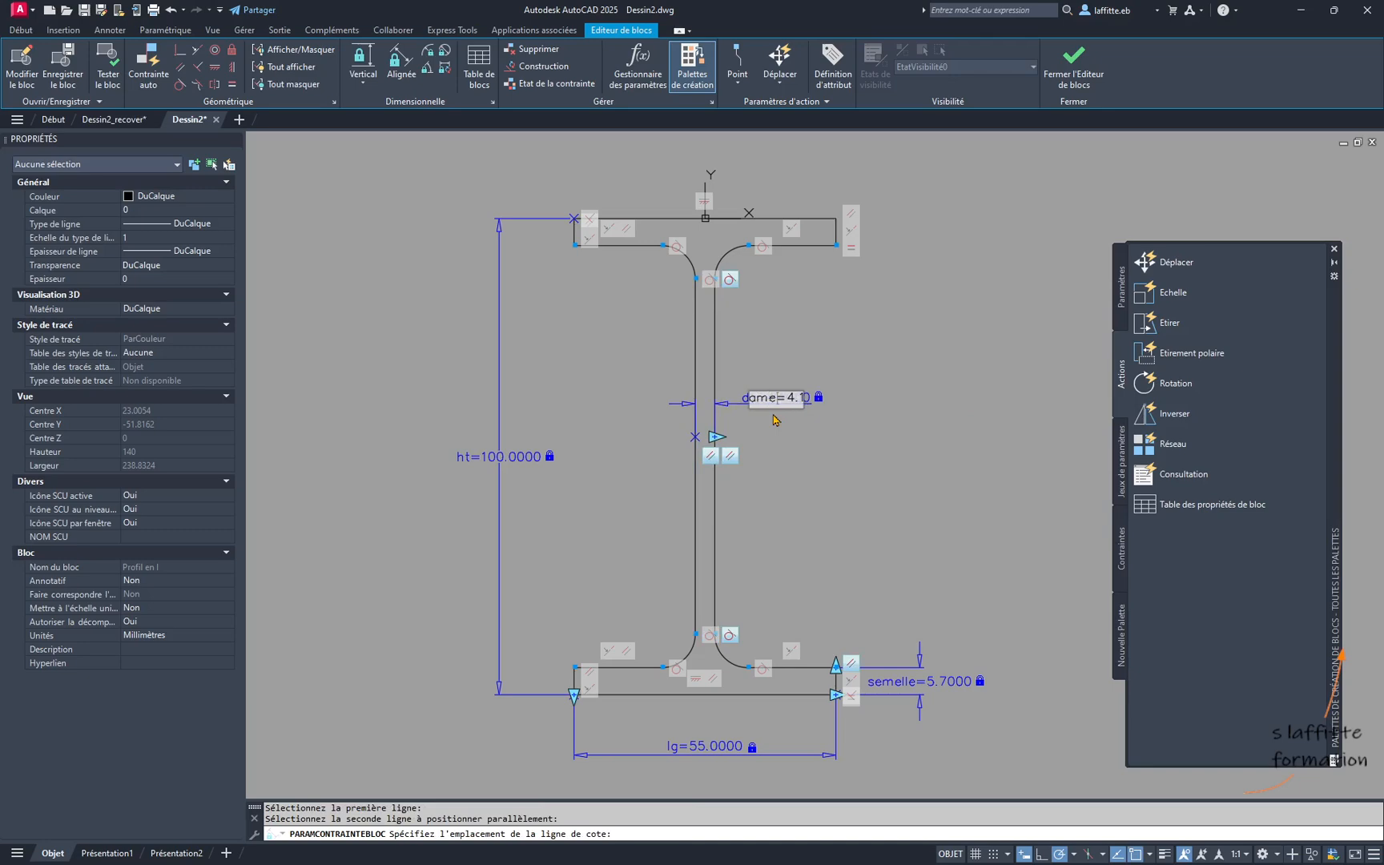
pyautogui.press('Return')
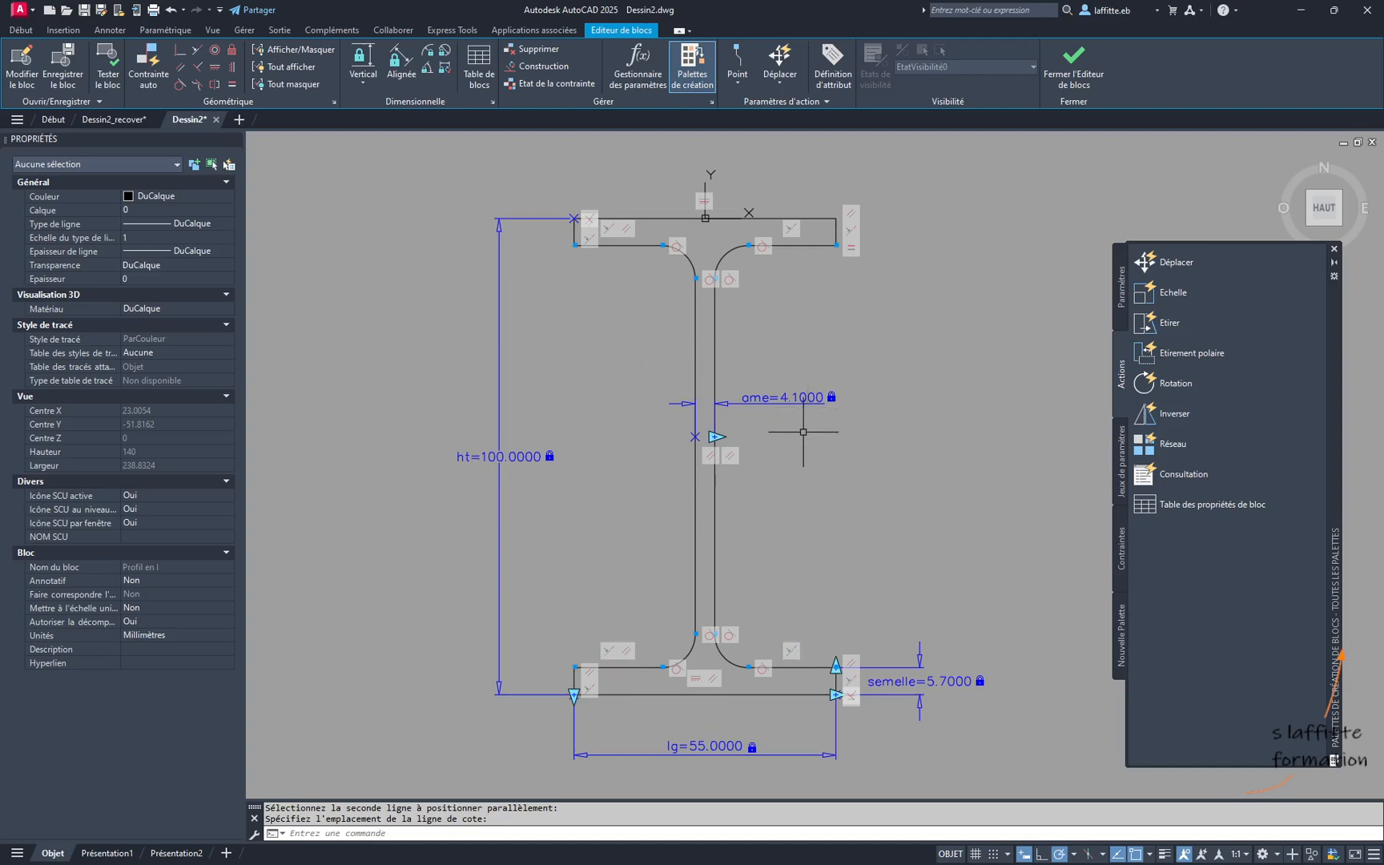
# - Set the number of grips to 0 for the four constraint parameters ame, semelle, lg and ht
pyautogui.click(718, 432)
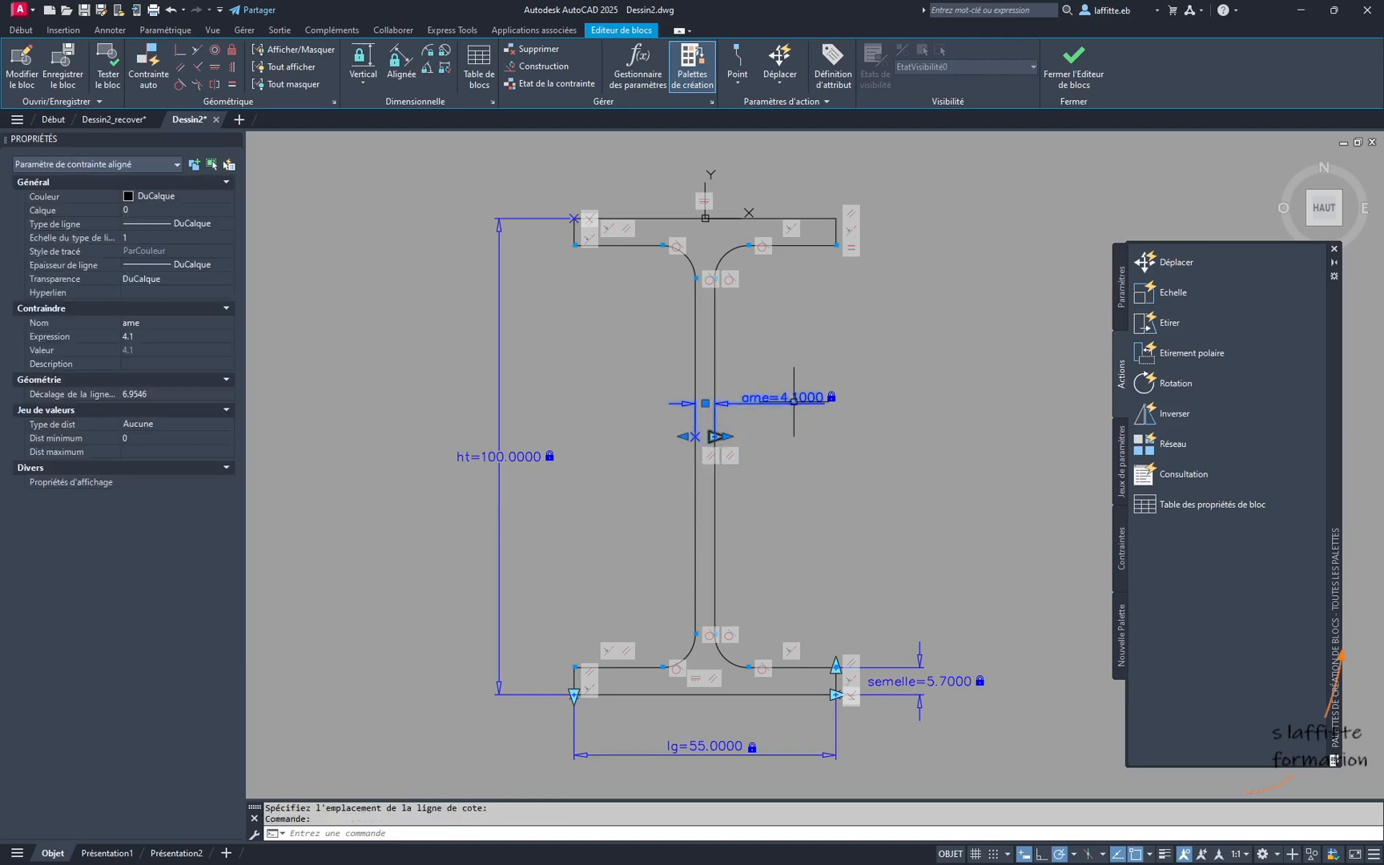
pyautogui.click(926, 691)
pyautogui.click(877, 658)
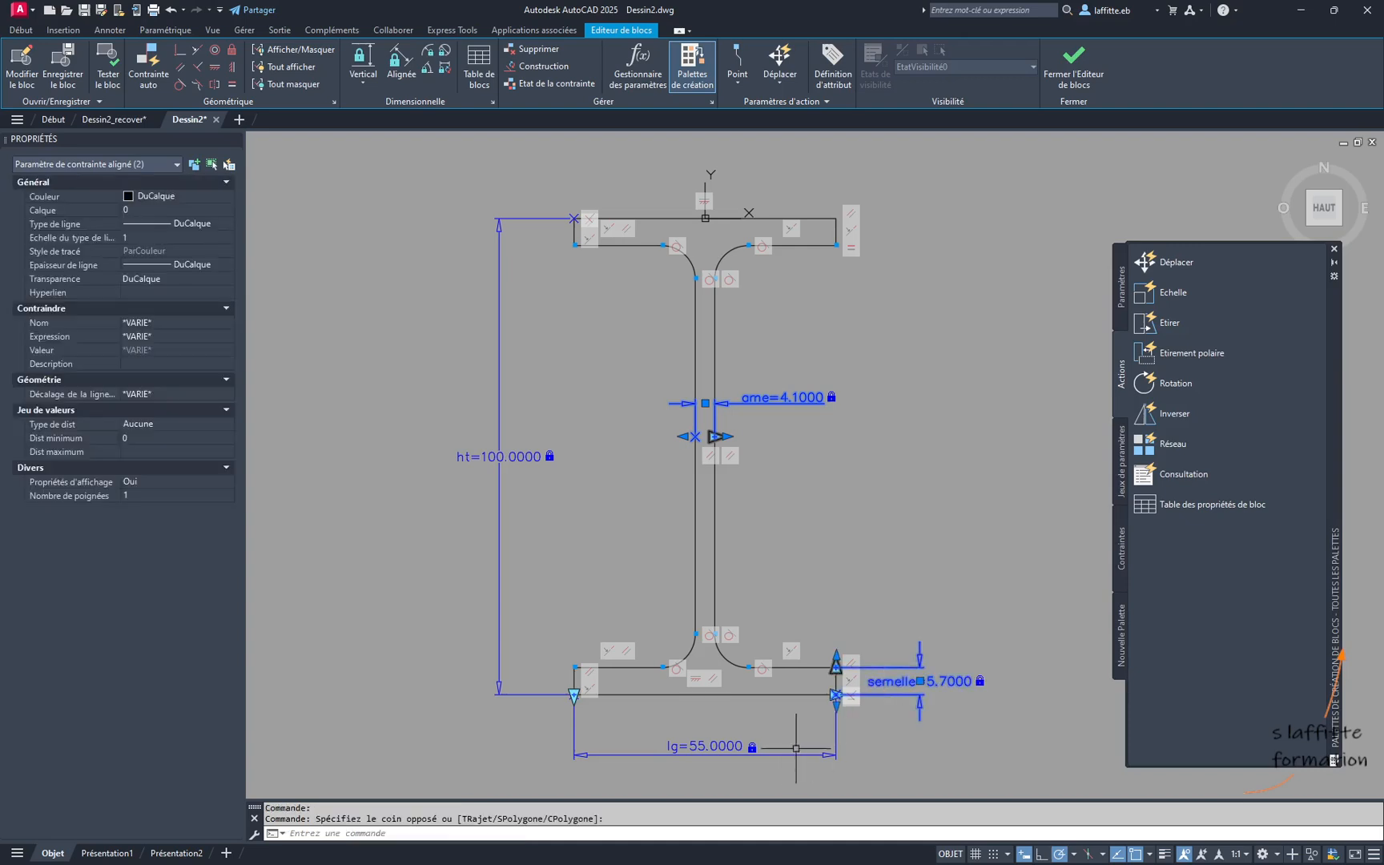
pyautogui.click(731, 744)
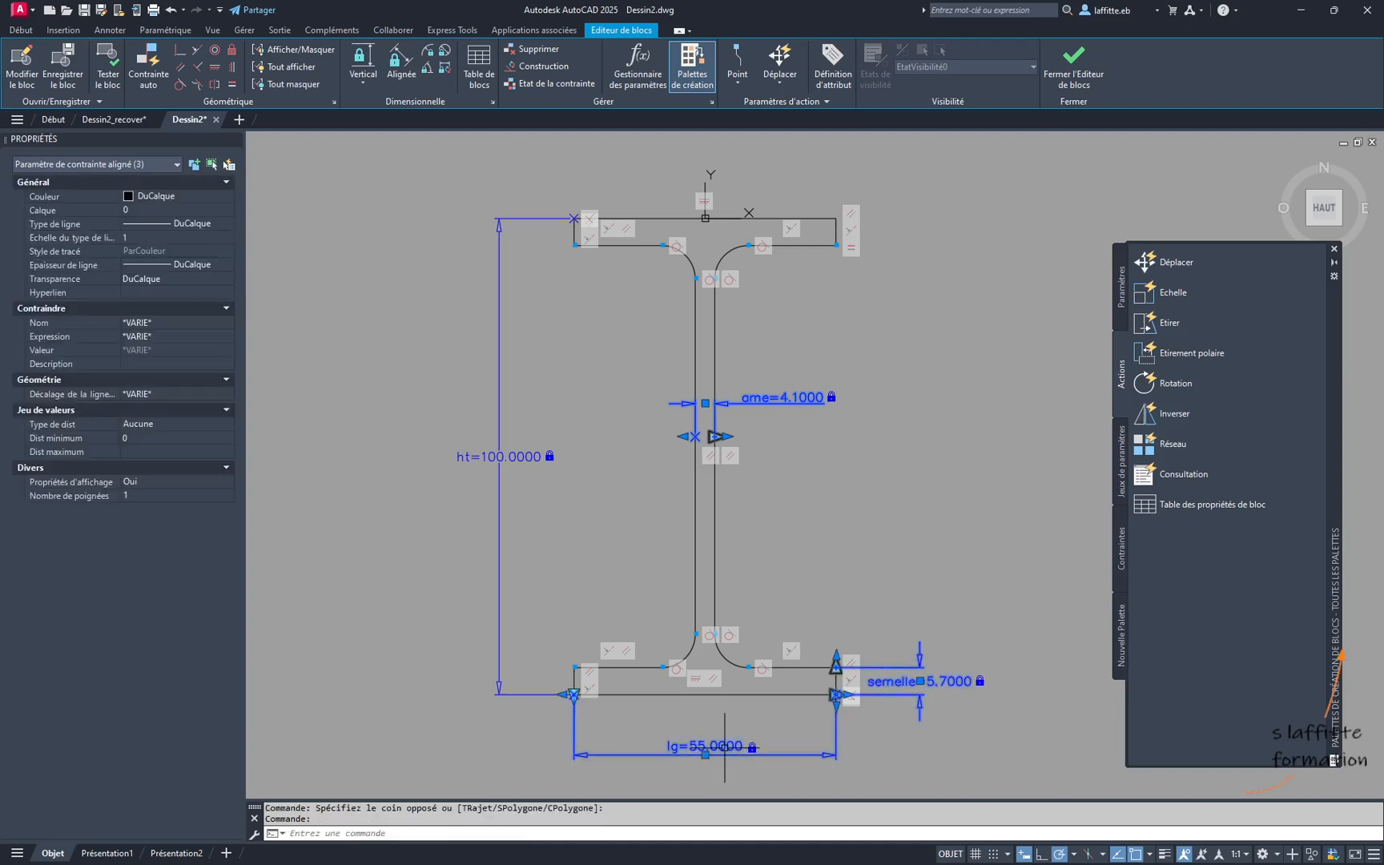
pyautogui.click(523, 455)
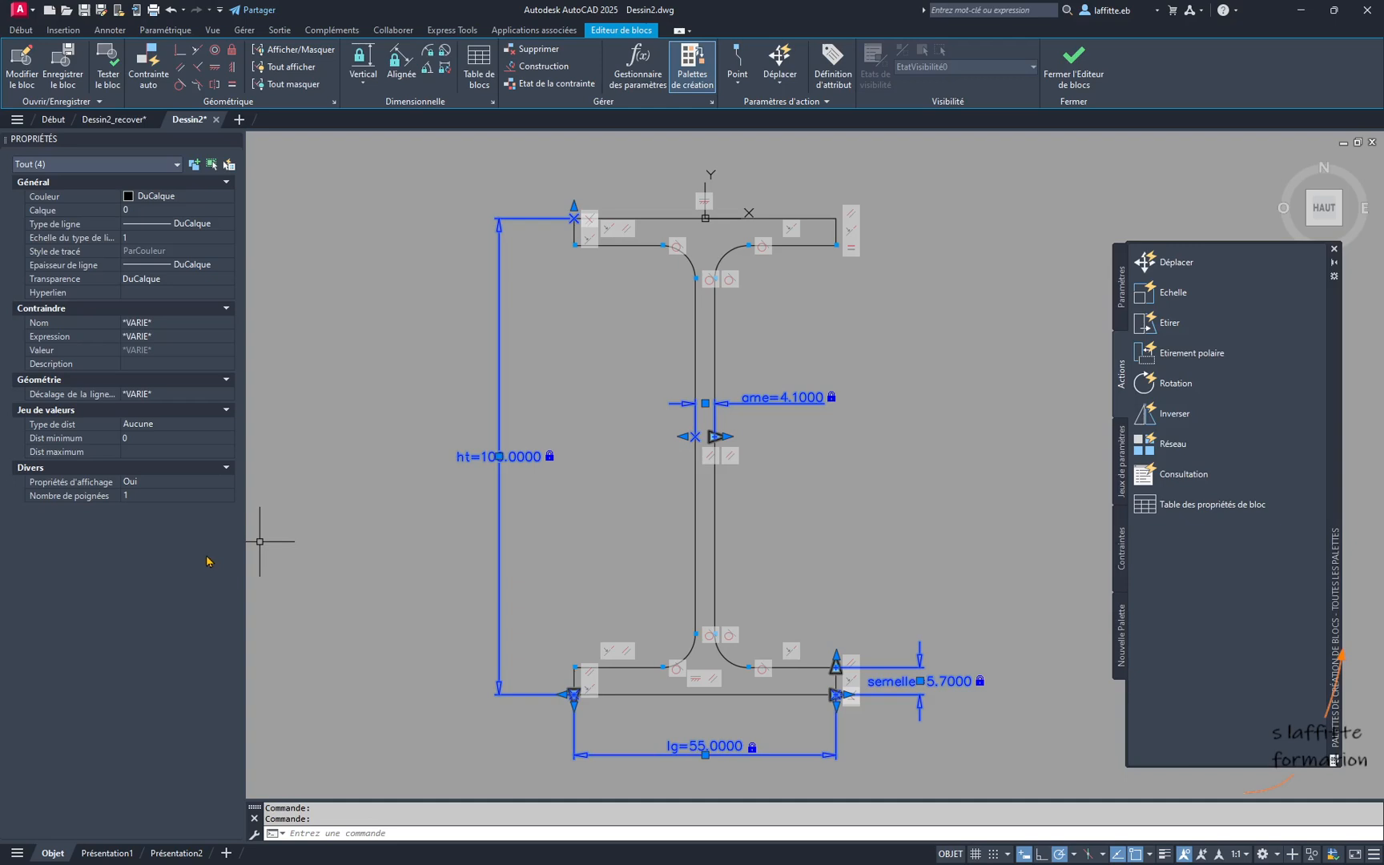
pyautogui.click(221, 496)
pyautogui.click(228, 496)
pyautogui.click(160, 509)
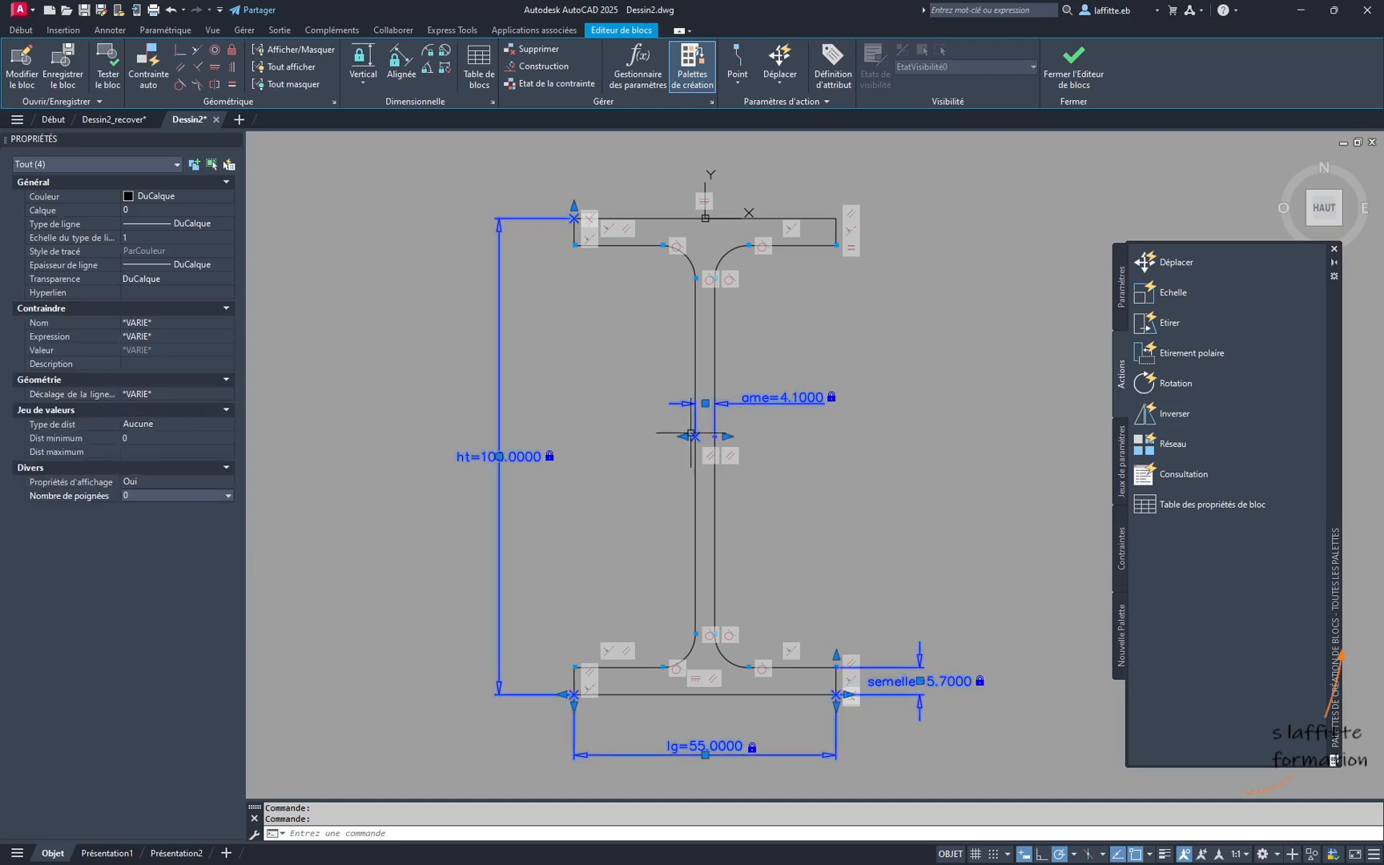
pyautogui.click(866, 471)
pyautogui.press('Escape')
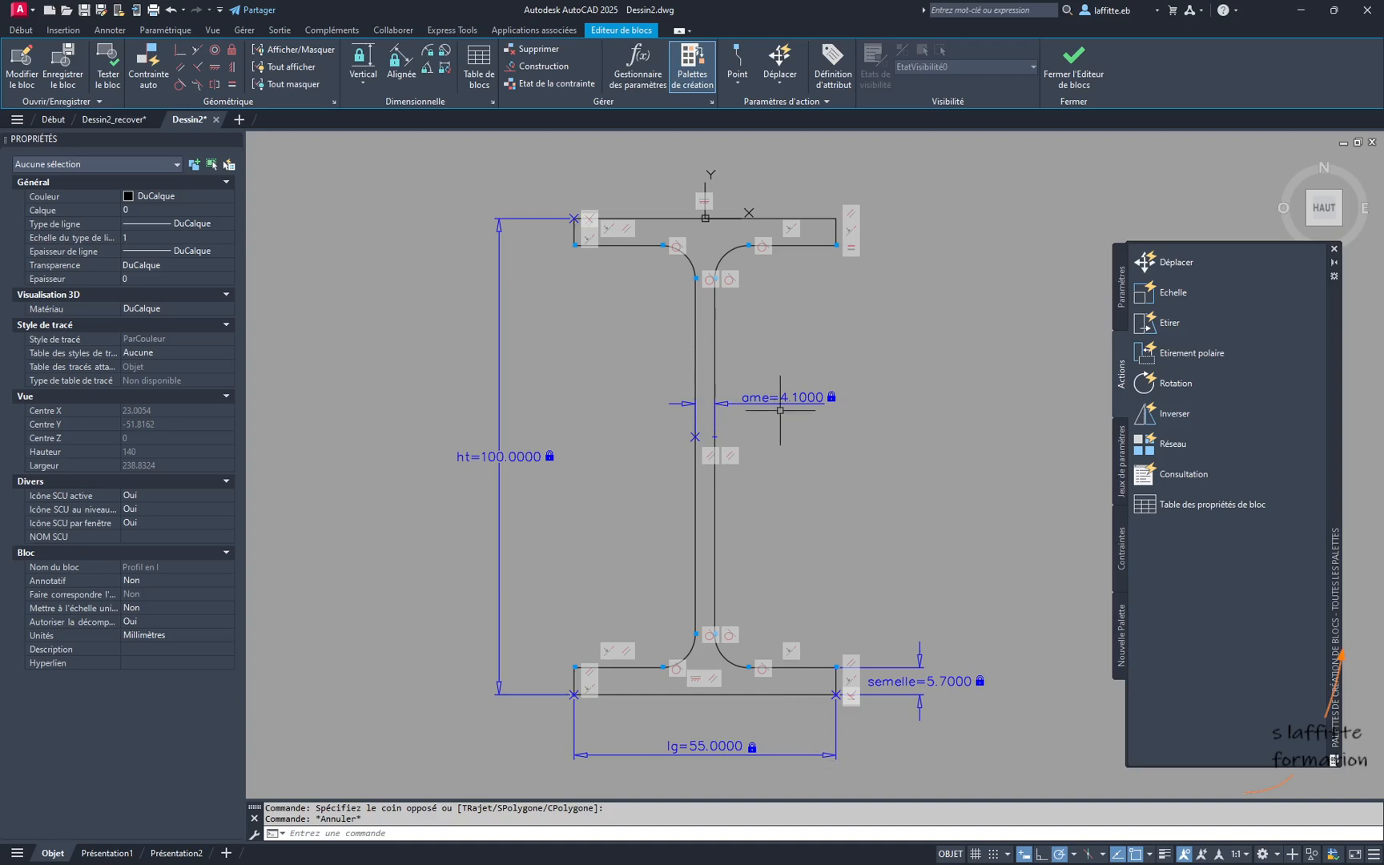
# - Open the block test window and set the block reference's ht to 120 and lg to 70
pyautogui.click(109, 72)
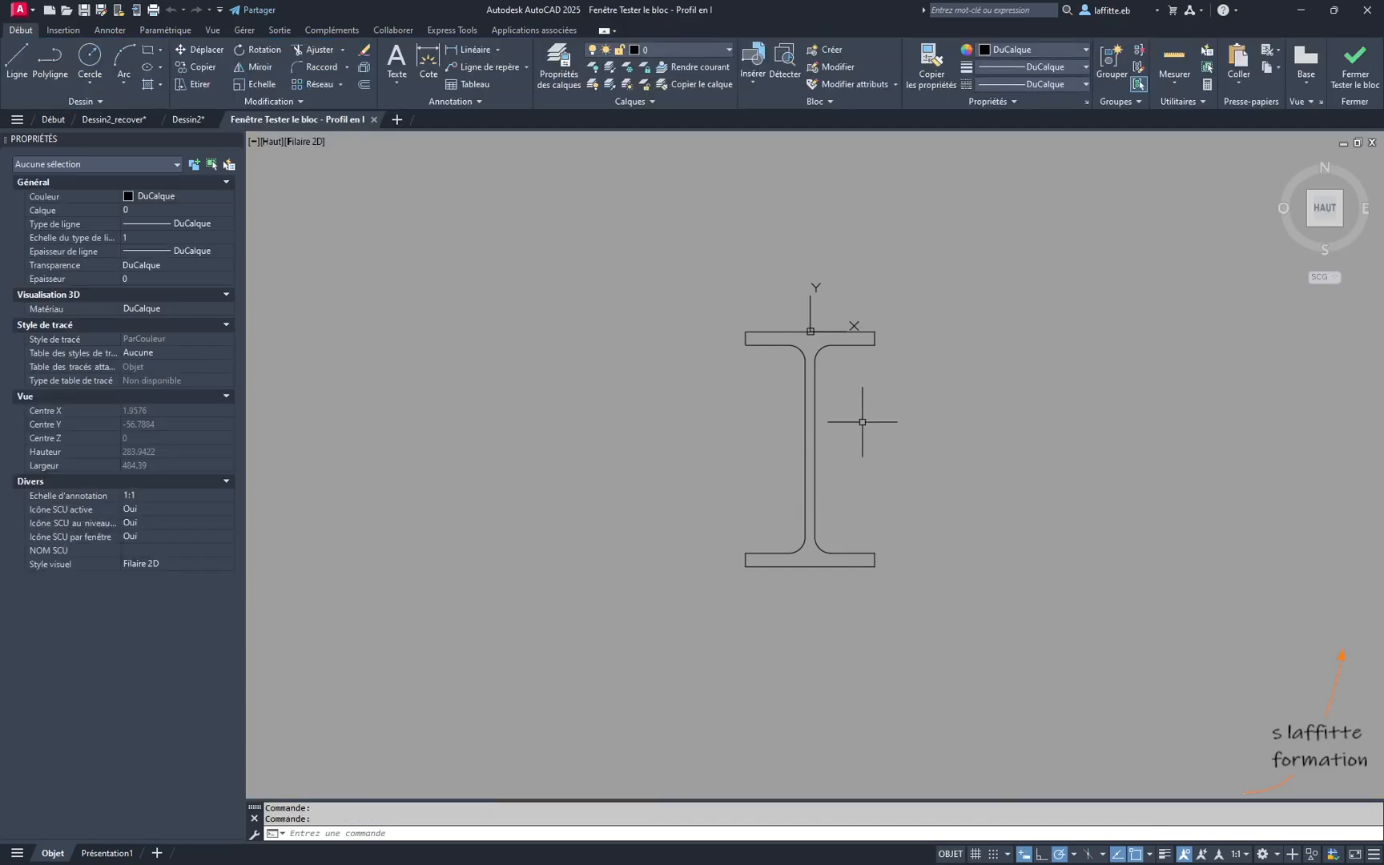
pyautogui.click(785, 445)
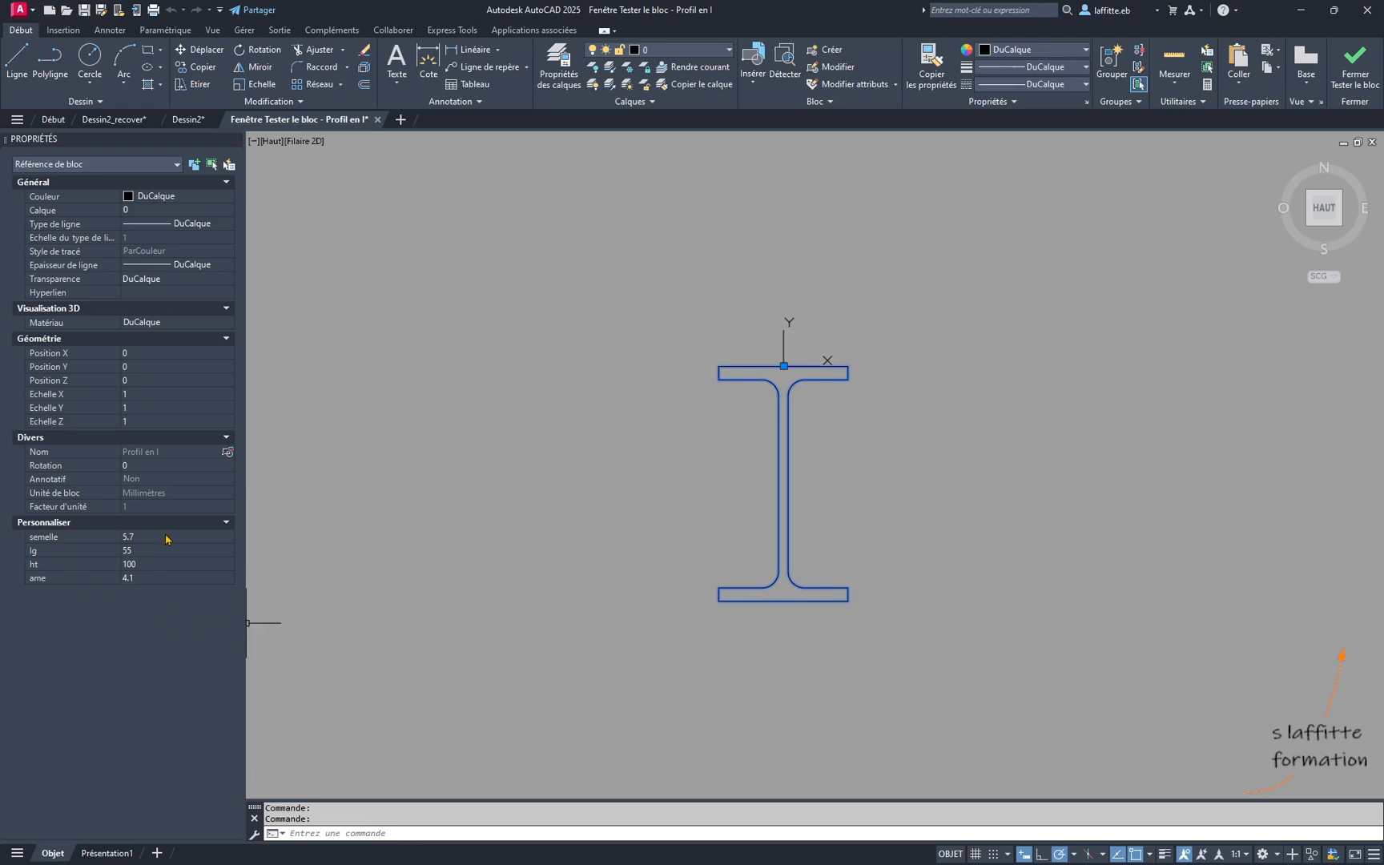
pyautogui.click(165, 563)
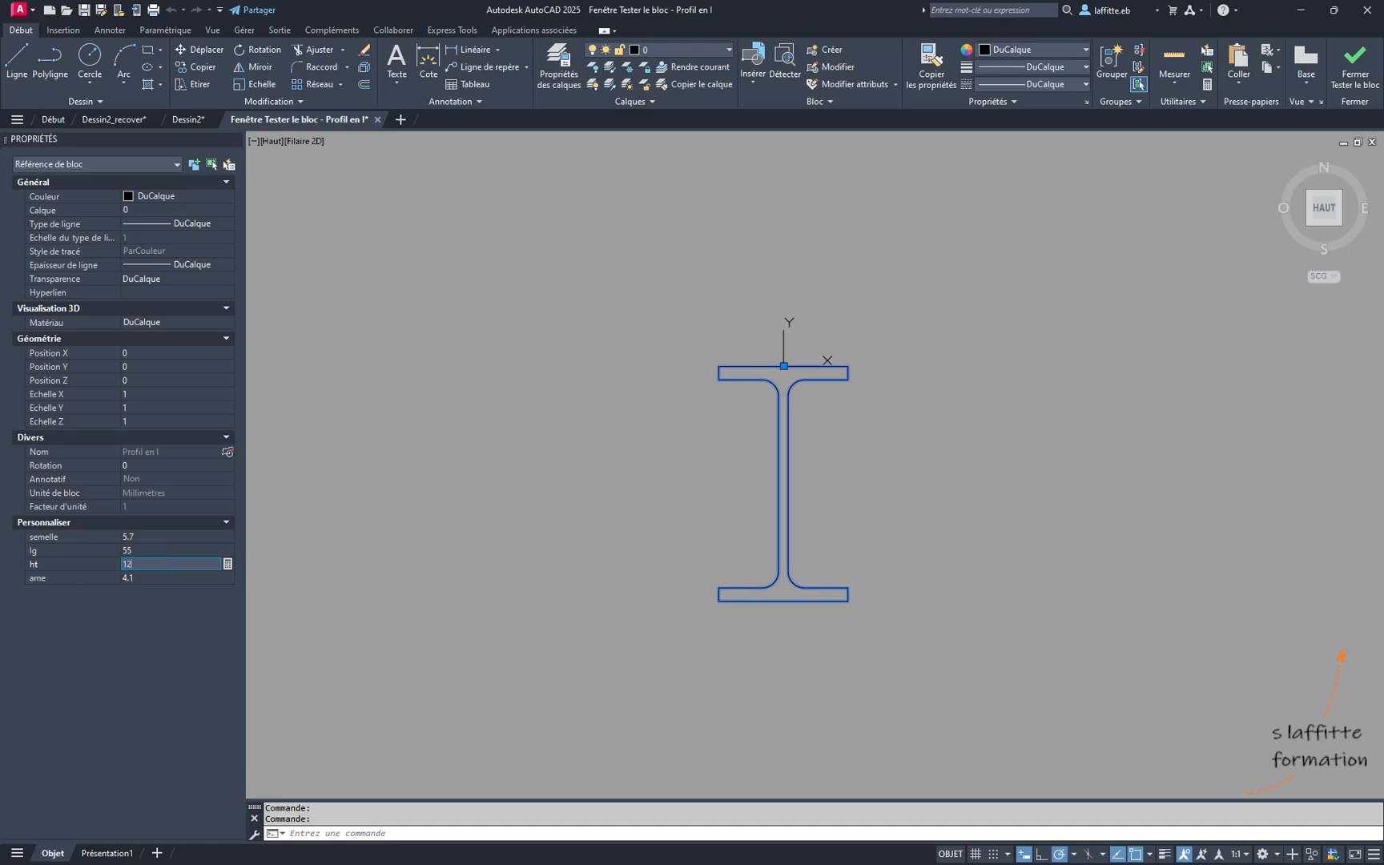
pyautogui.press('Tab')
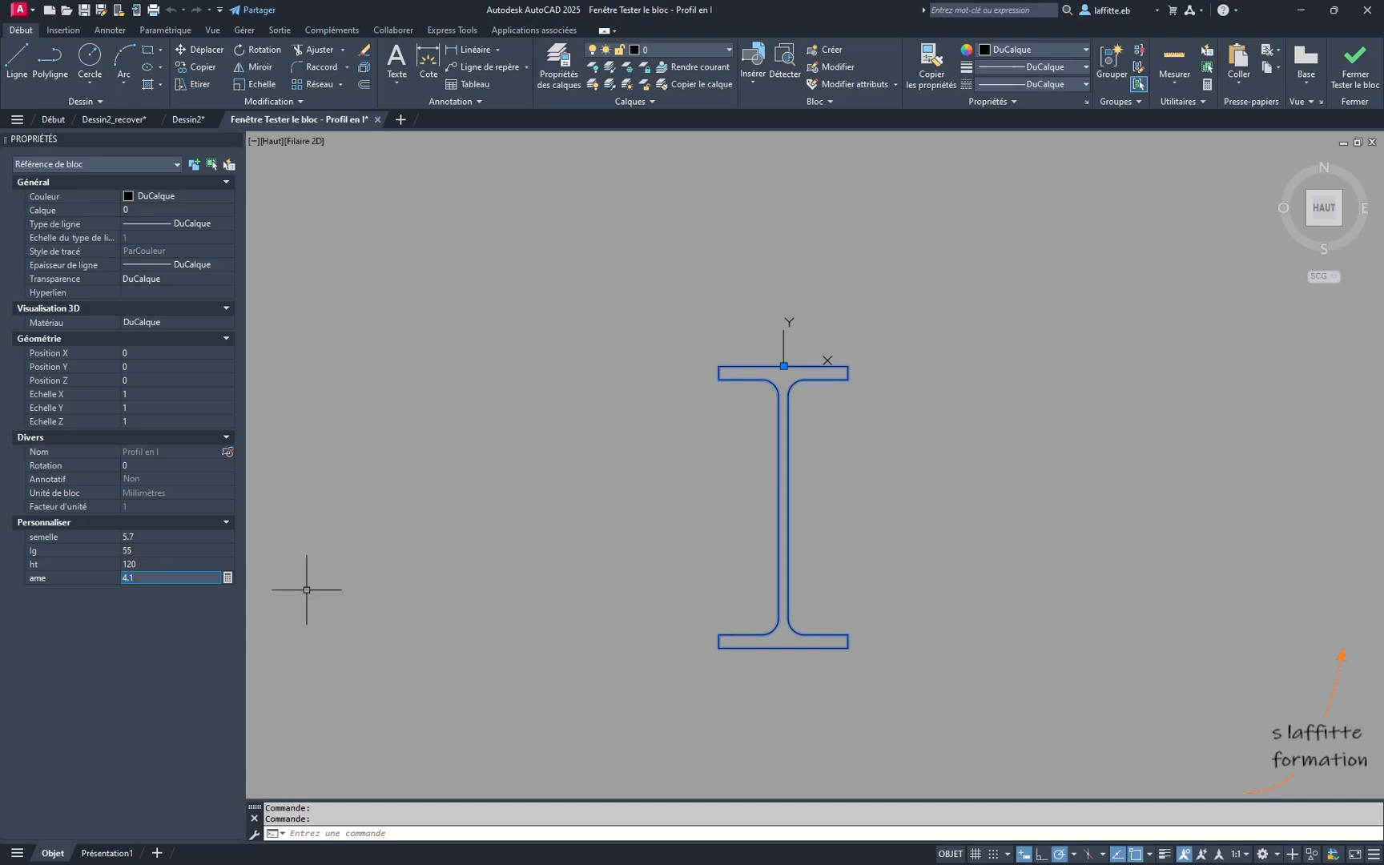
pyautogui.click(169, 549)
pyautogui.write('70')
pyautogui.press('Tab')
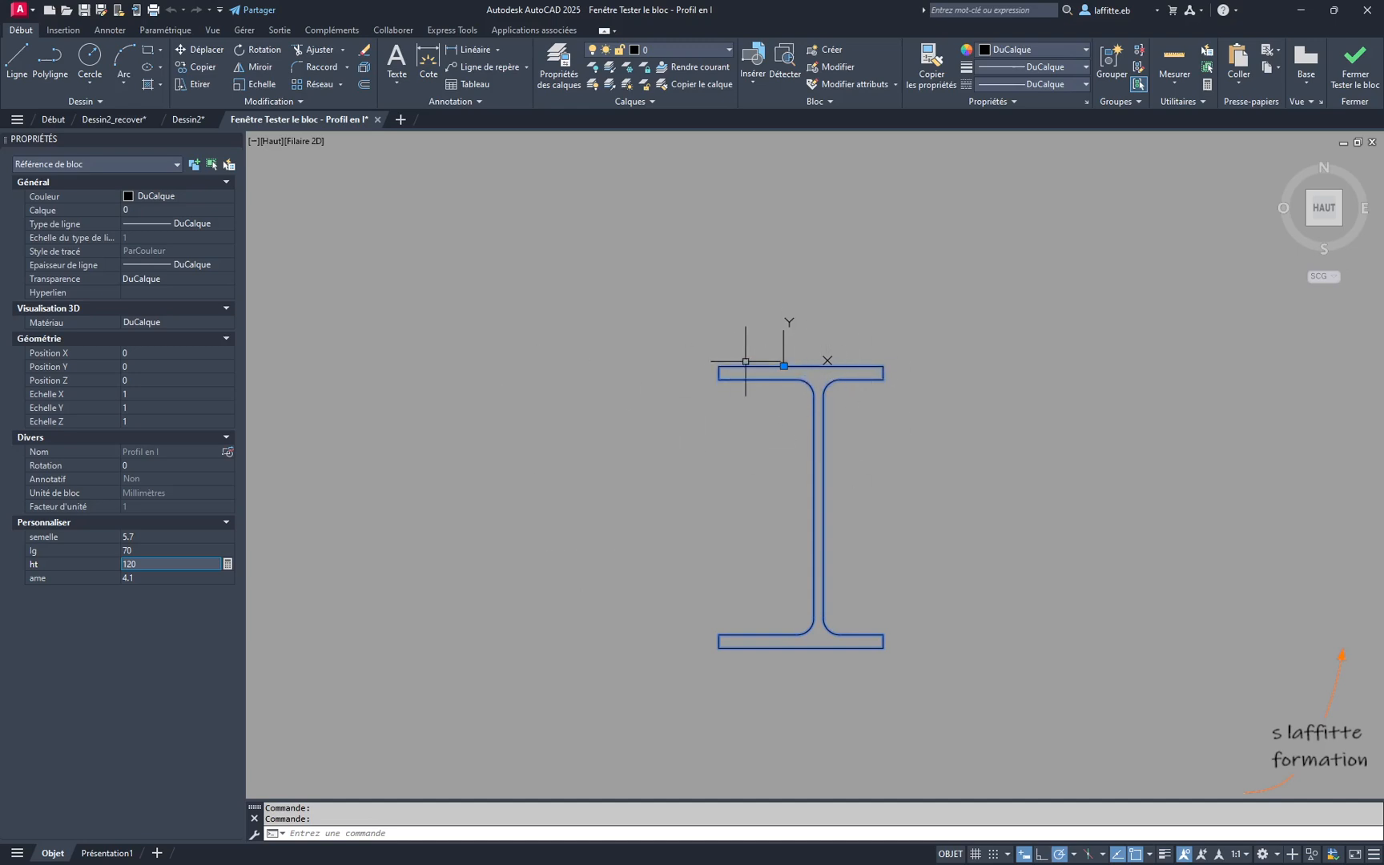
# - Set the test block's semelle to 8 and ame to 8, and close the block test
pyautogui.click(161, 536)
pyautogui.press('Tab')
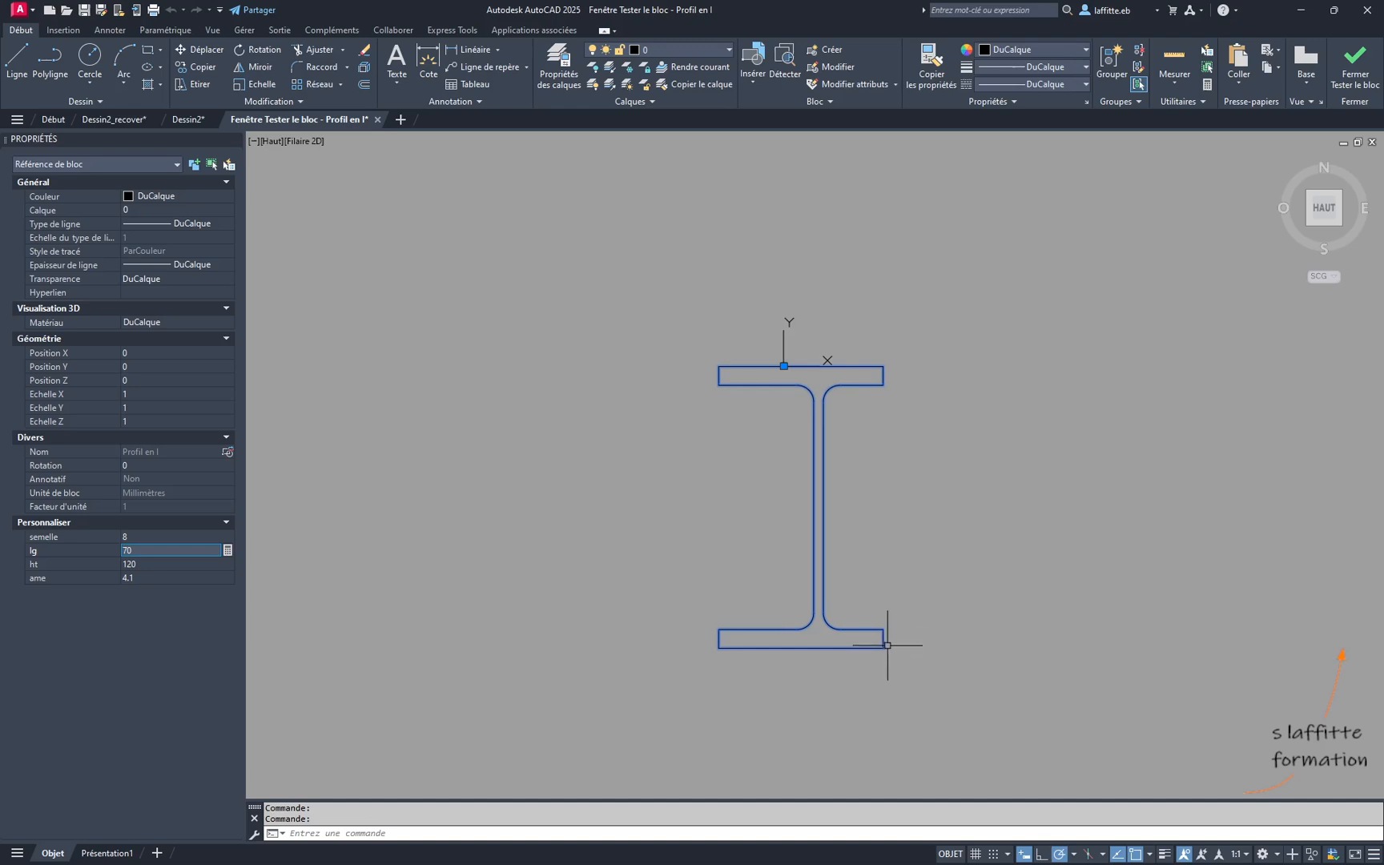
pyautogui.click(154, 577)
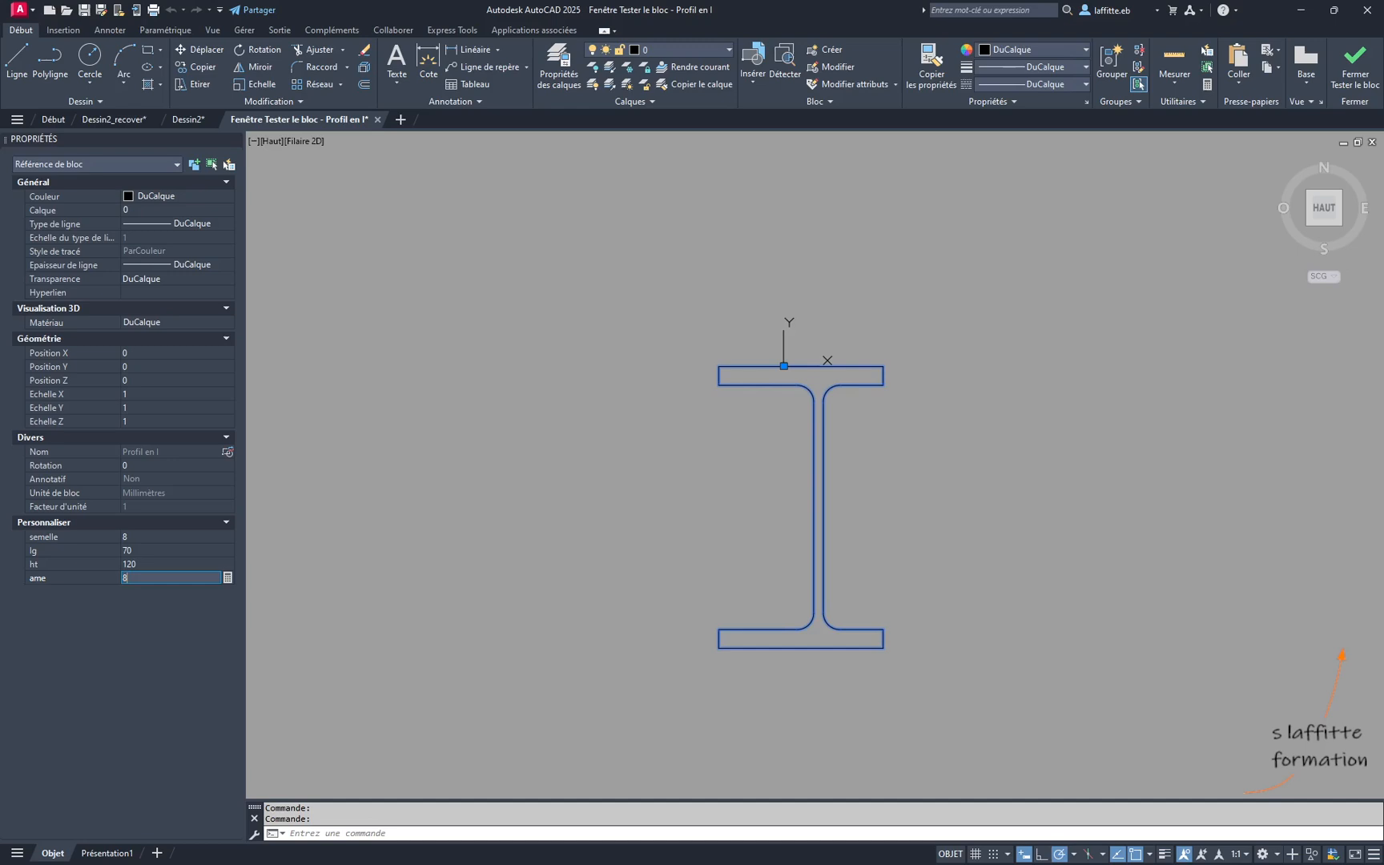
pyautogui.press('Return')
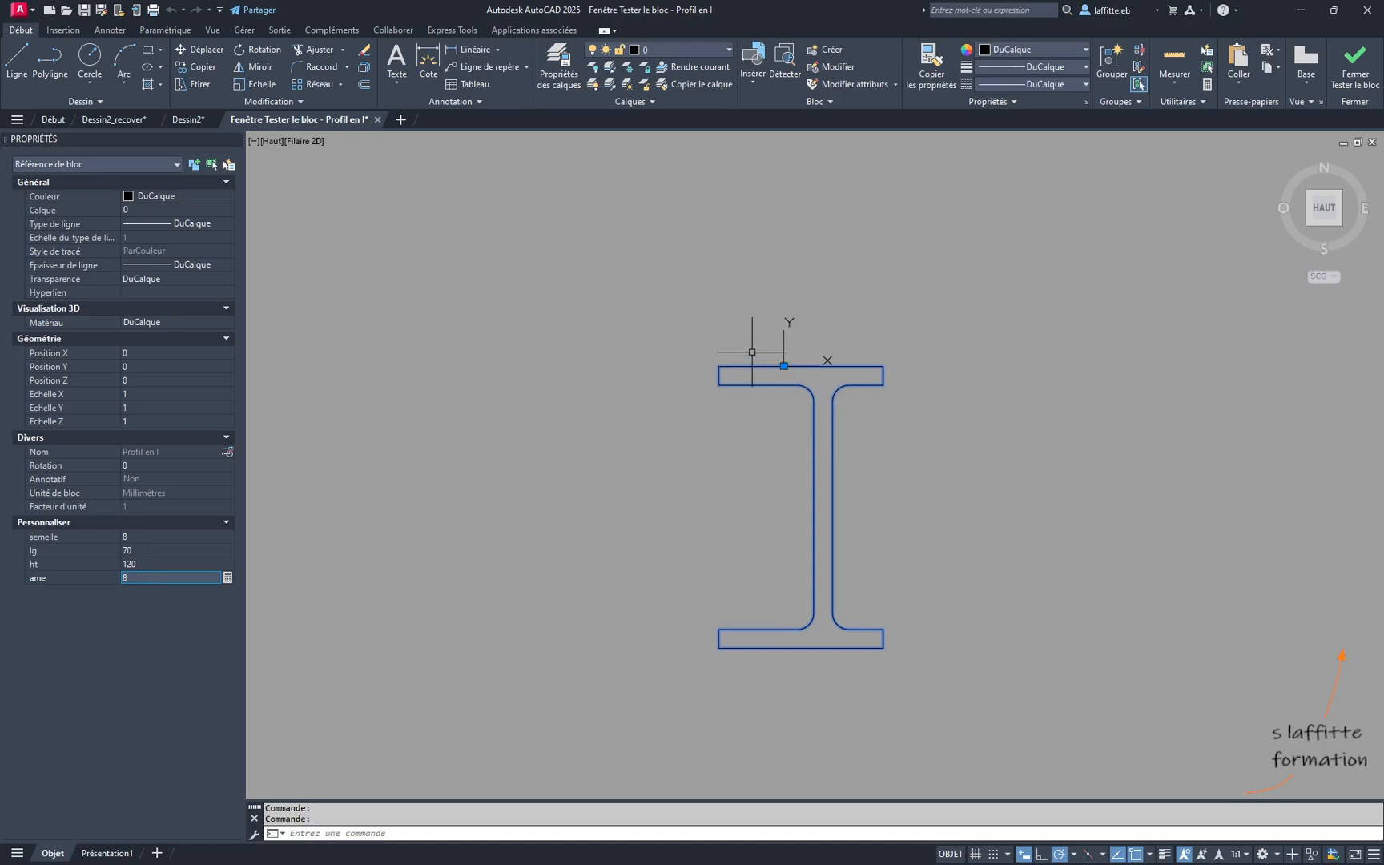
pyautogui.click(1359, 84)
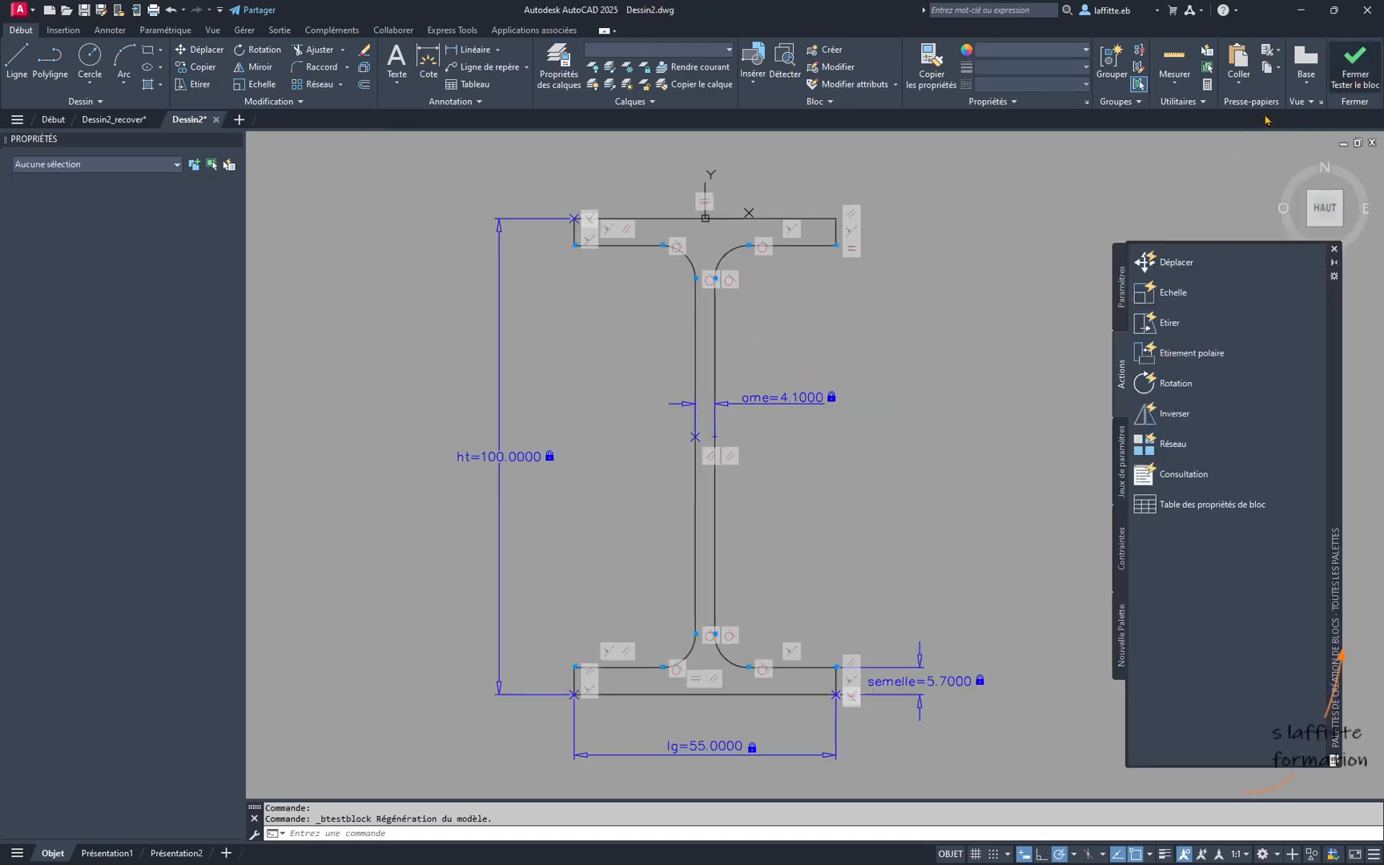
# - Apply an Equal constraint between the two underside edges of the top flange, on either side of the web
pyautogui.moveTo(898, 376); pyautogui.dragTo(906, 397, button='middle')
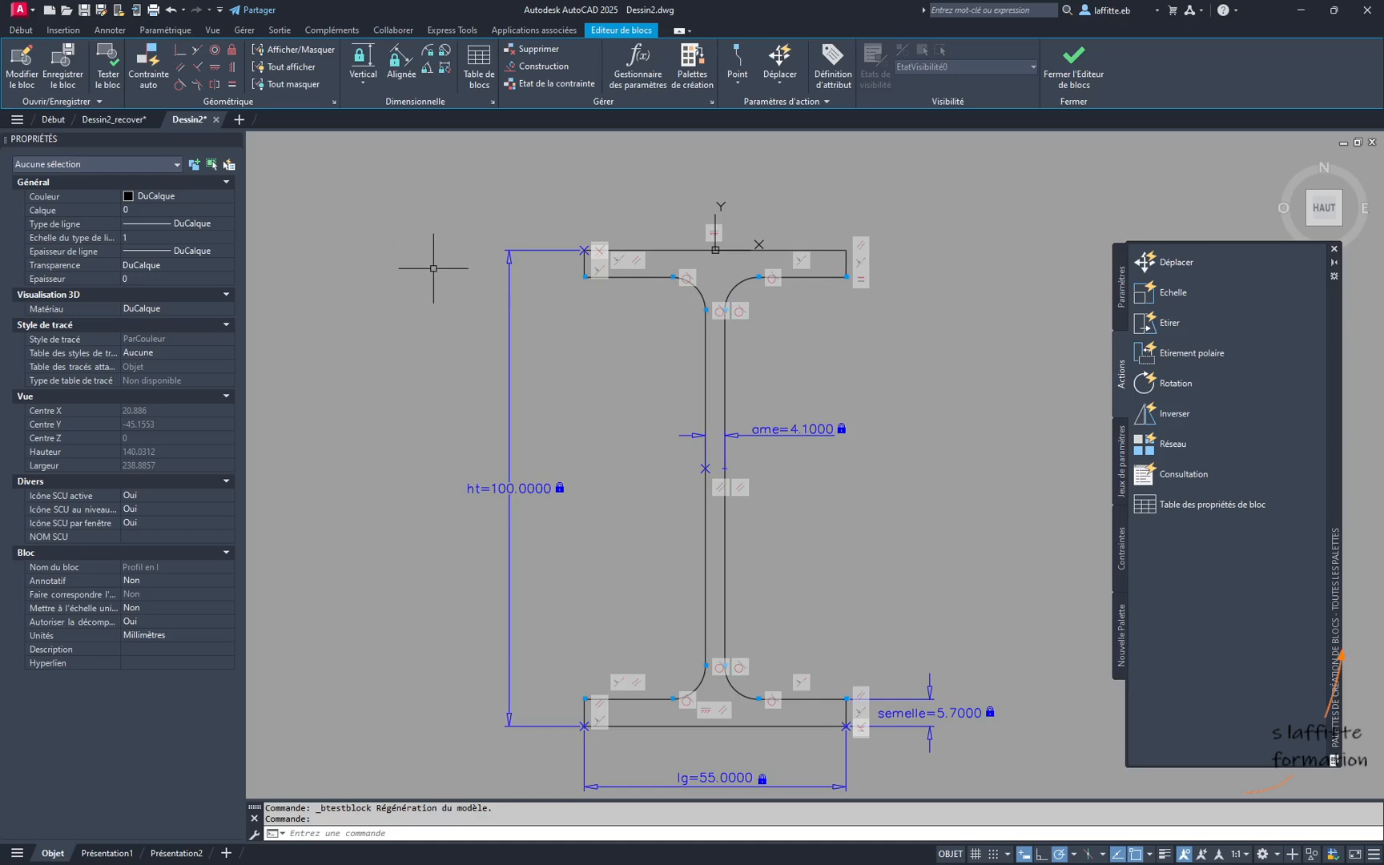
pyautogui.click(233, 85)
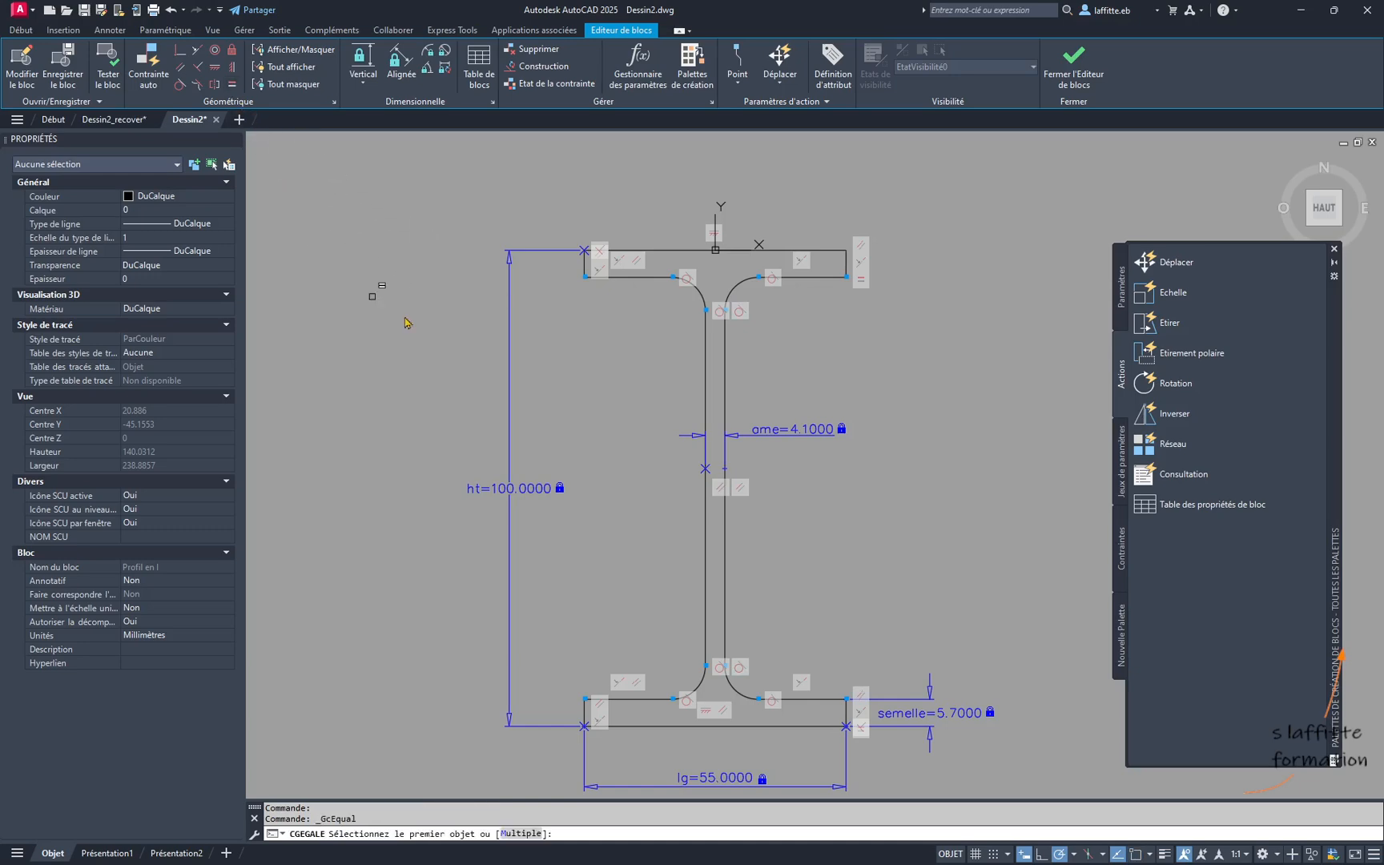
pyautogui.click(638, 276)
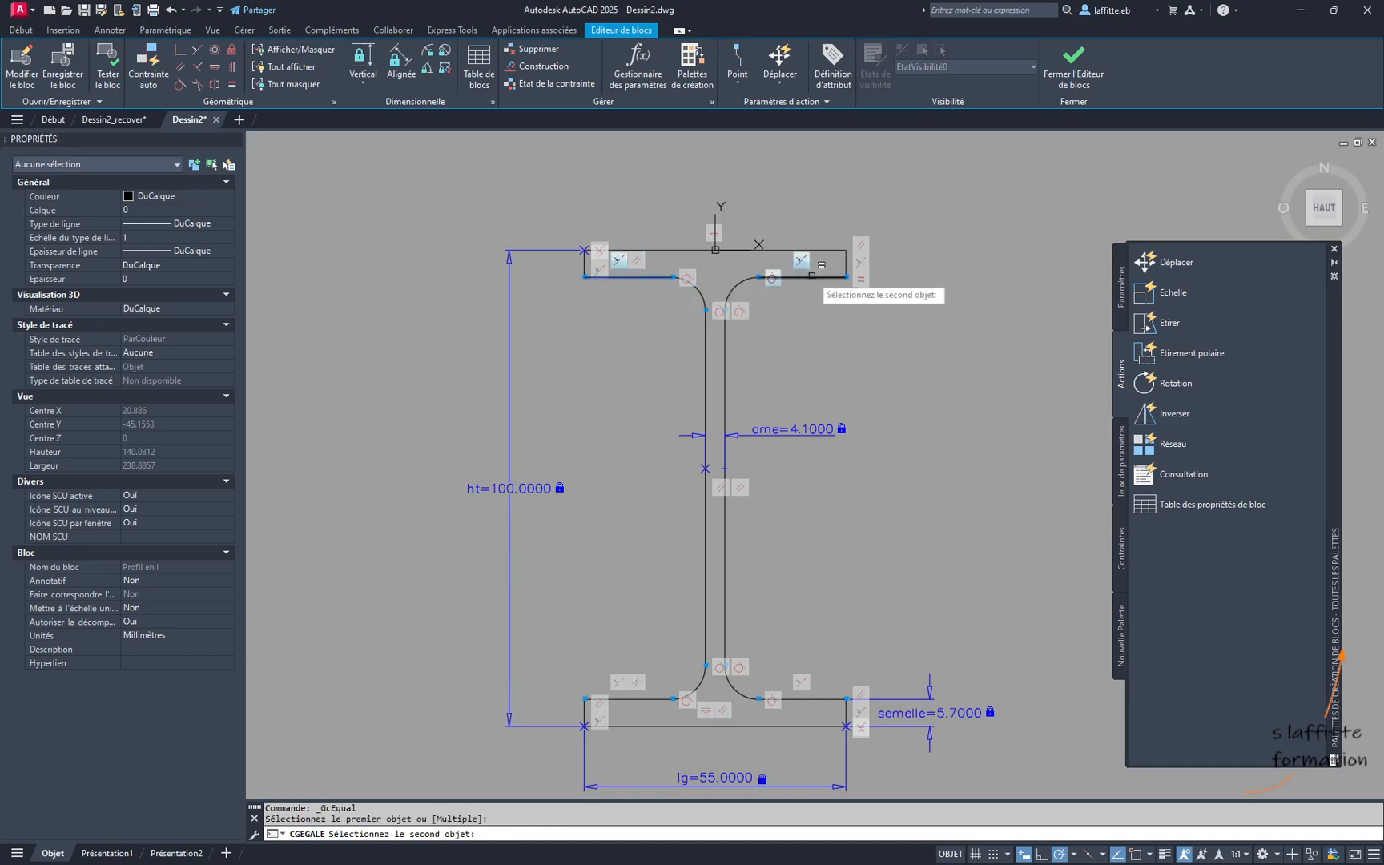
pyautogui.click(810, 276)
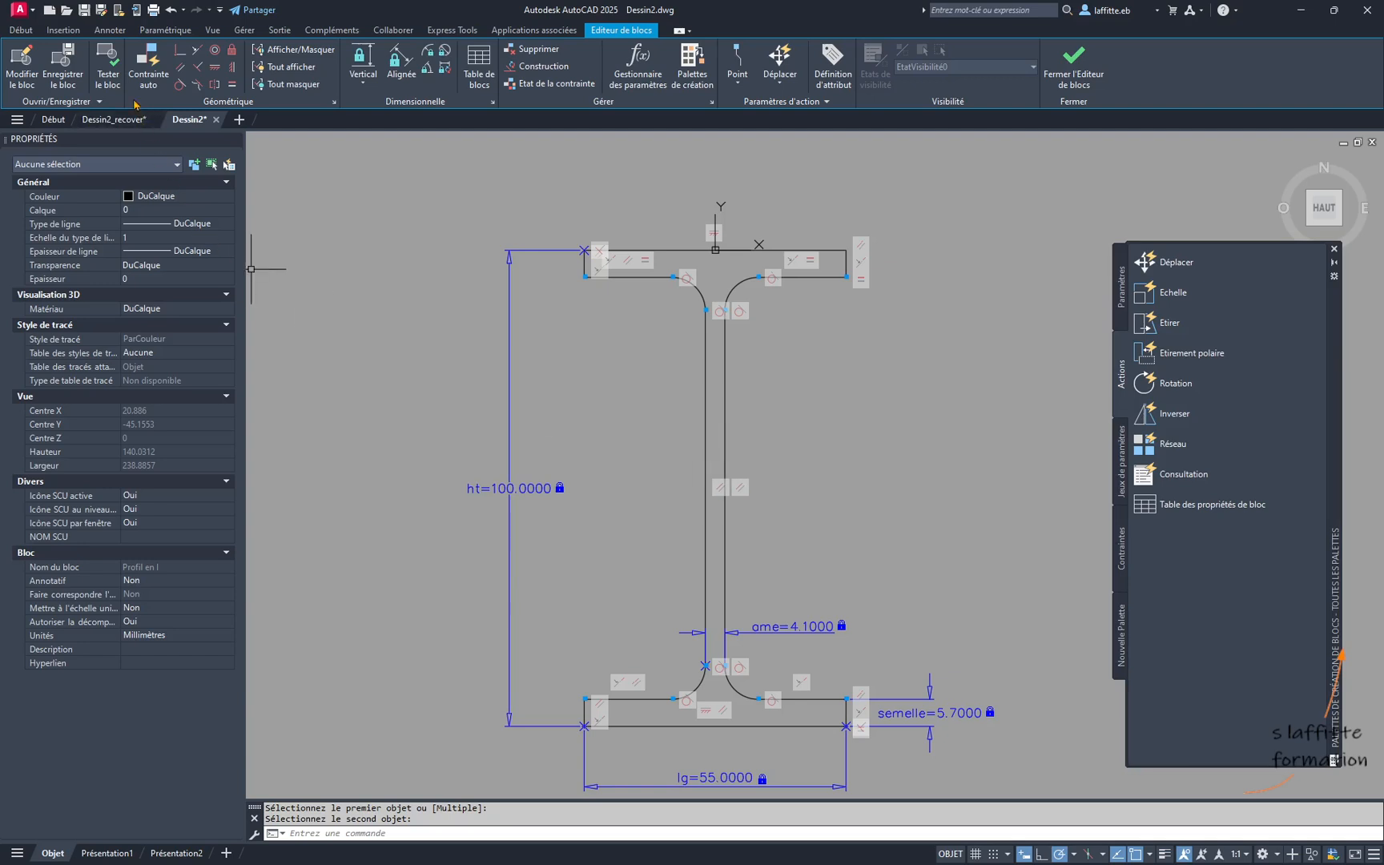
# - Retest the block with ht set to 120 and lg to 70, examine its fillets and close the test window
pyautogui.click(112, 71)
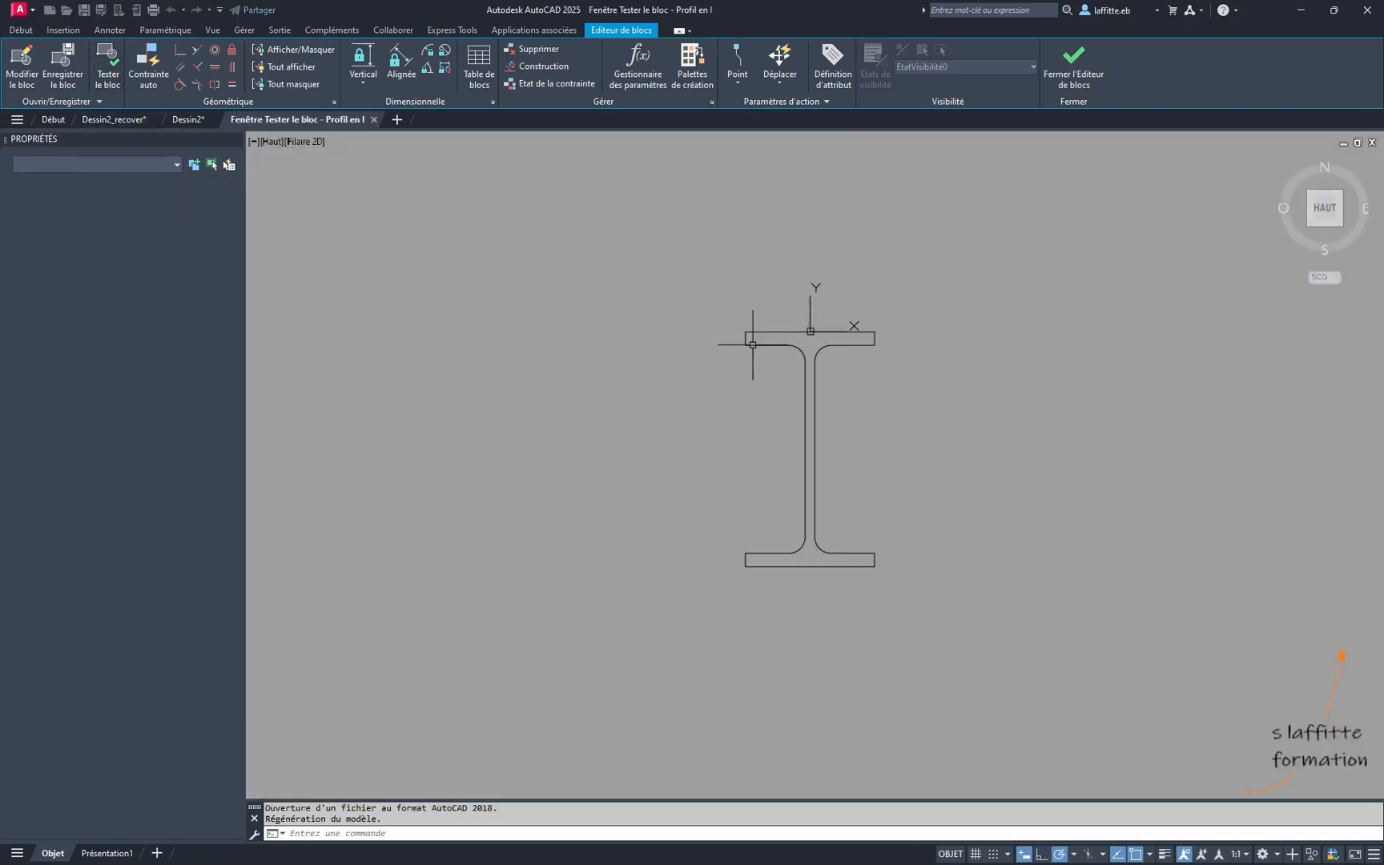
pyautogui.click(813, 402)
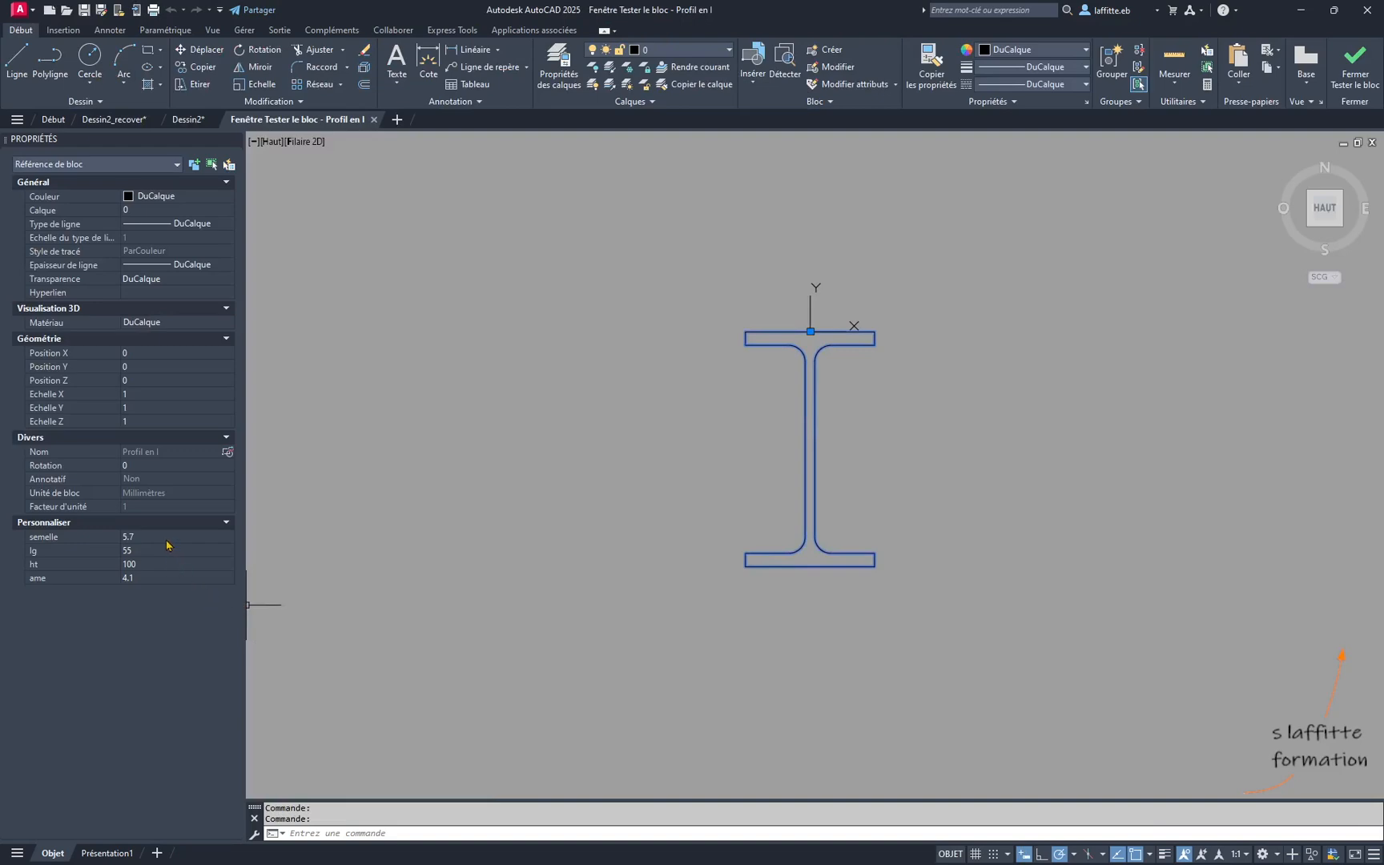
pyautogui.click(151, 566)
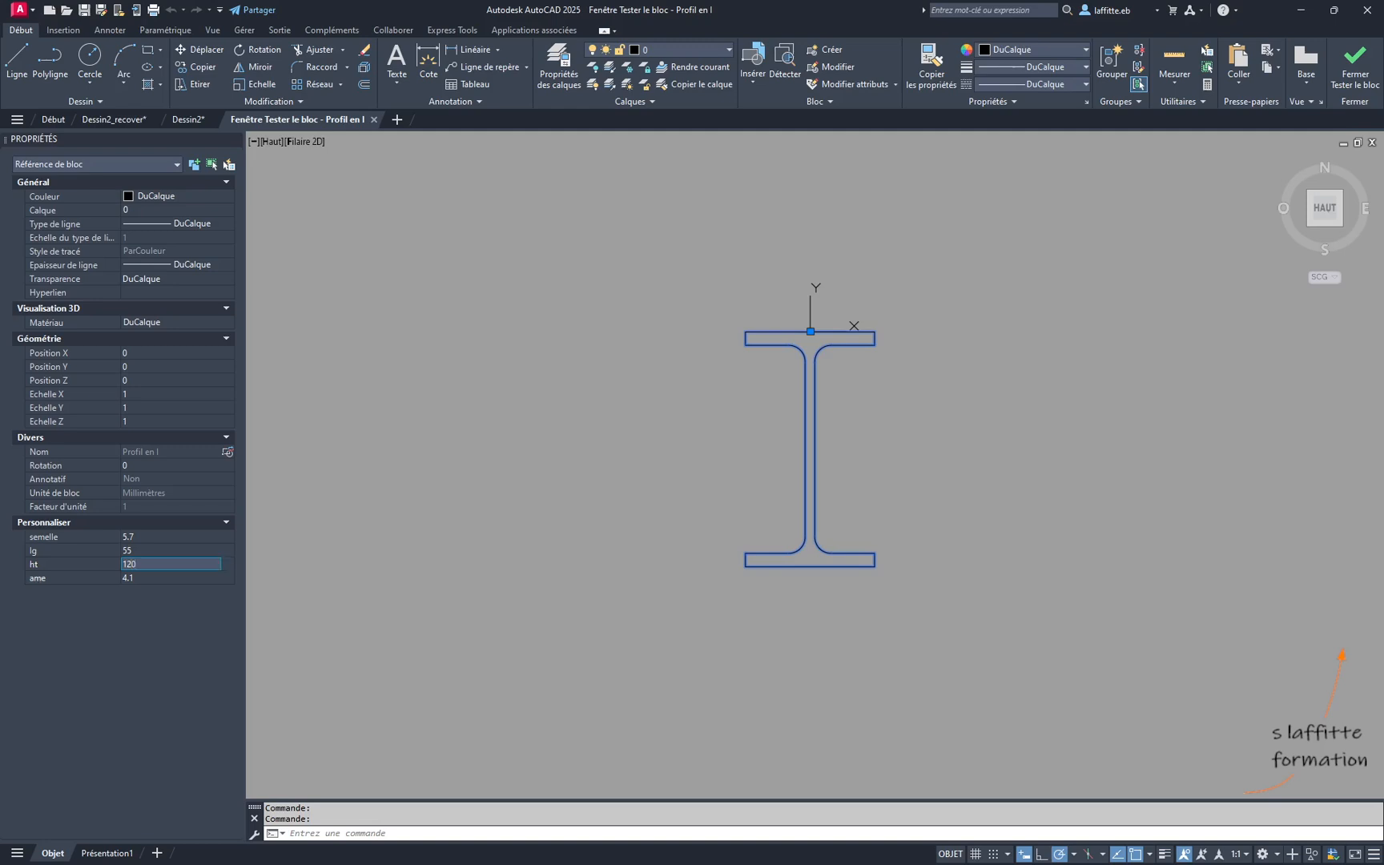
pyautogui.write('120')
pyautogui.press('Tab')
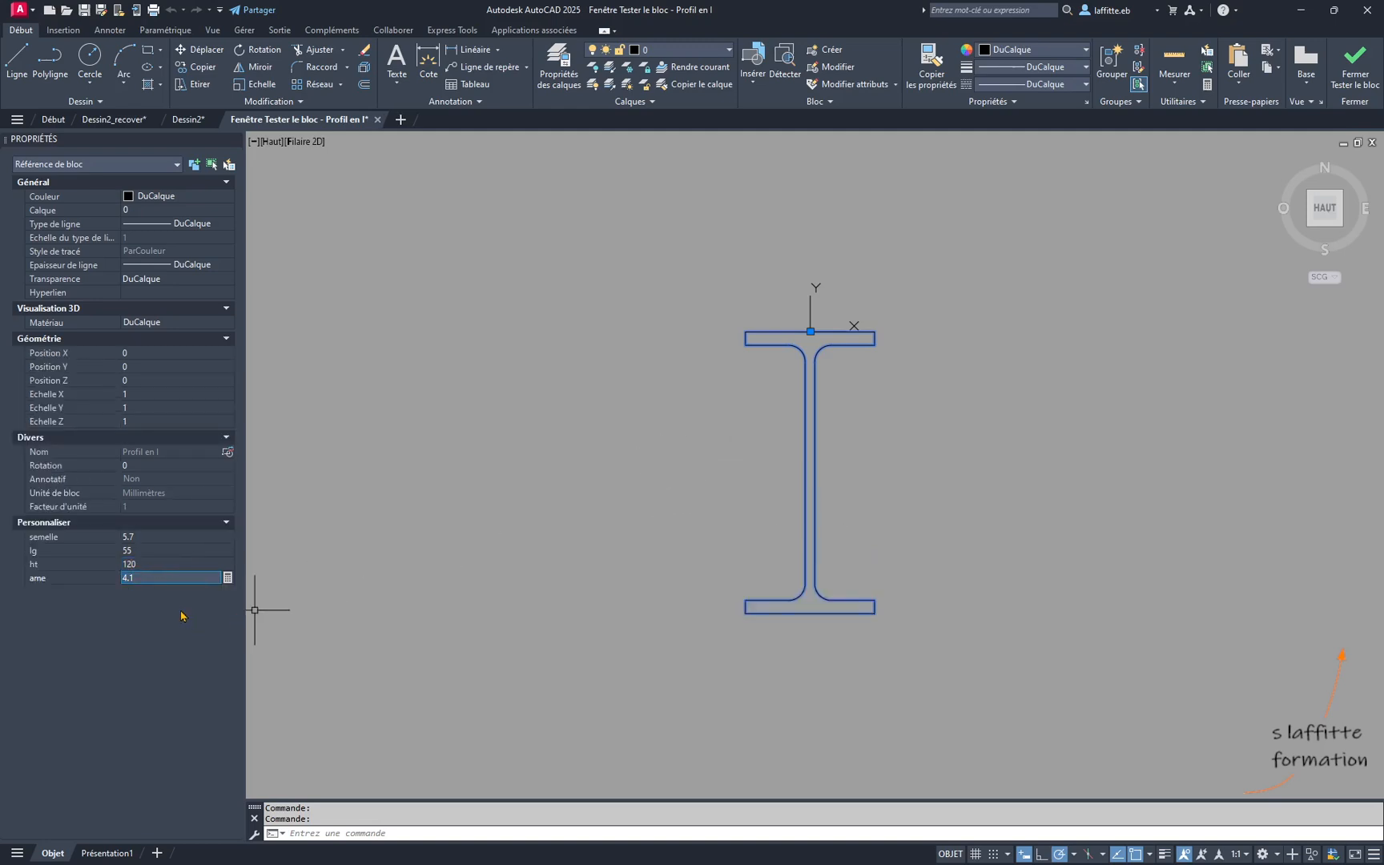
pyautogui.click(158, 550)
pyautogui.write('70')
pyautogui.press('Tab')
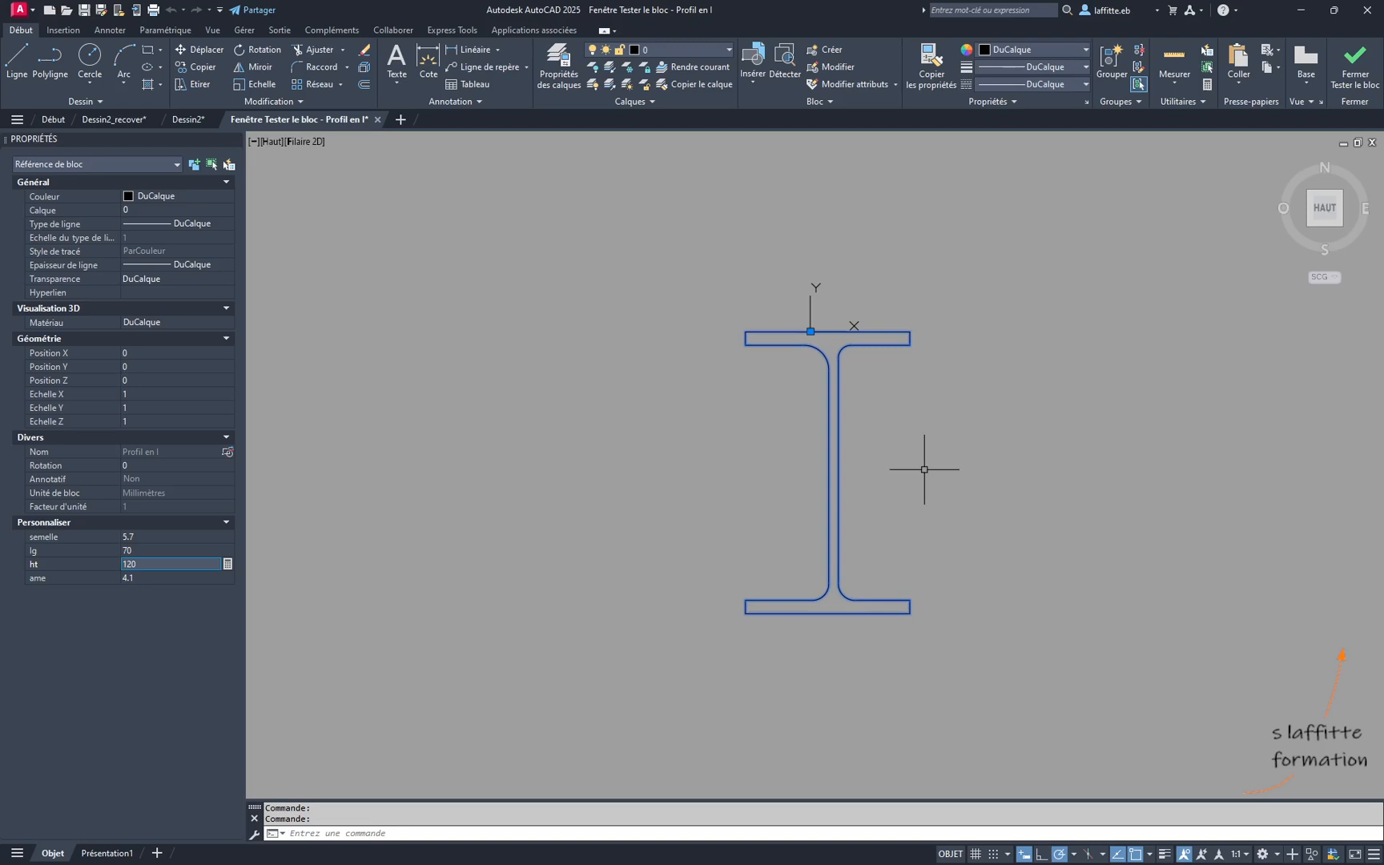
pyautogui.scroll(2, 864, 472)
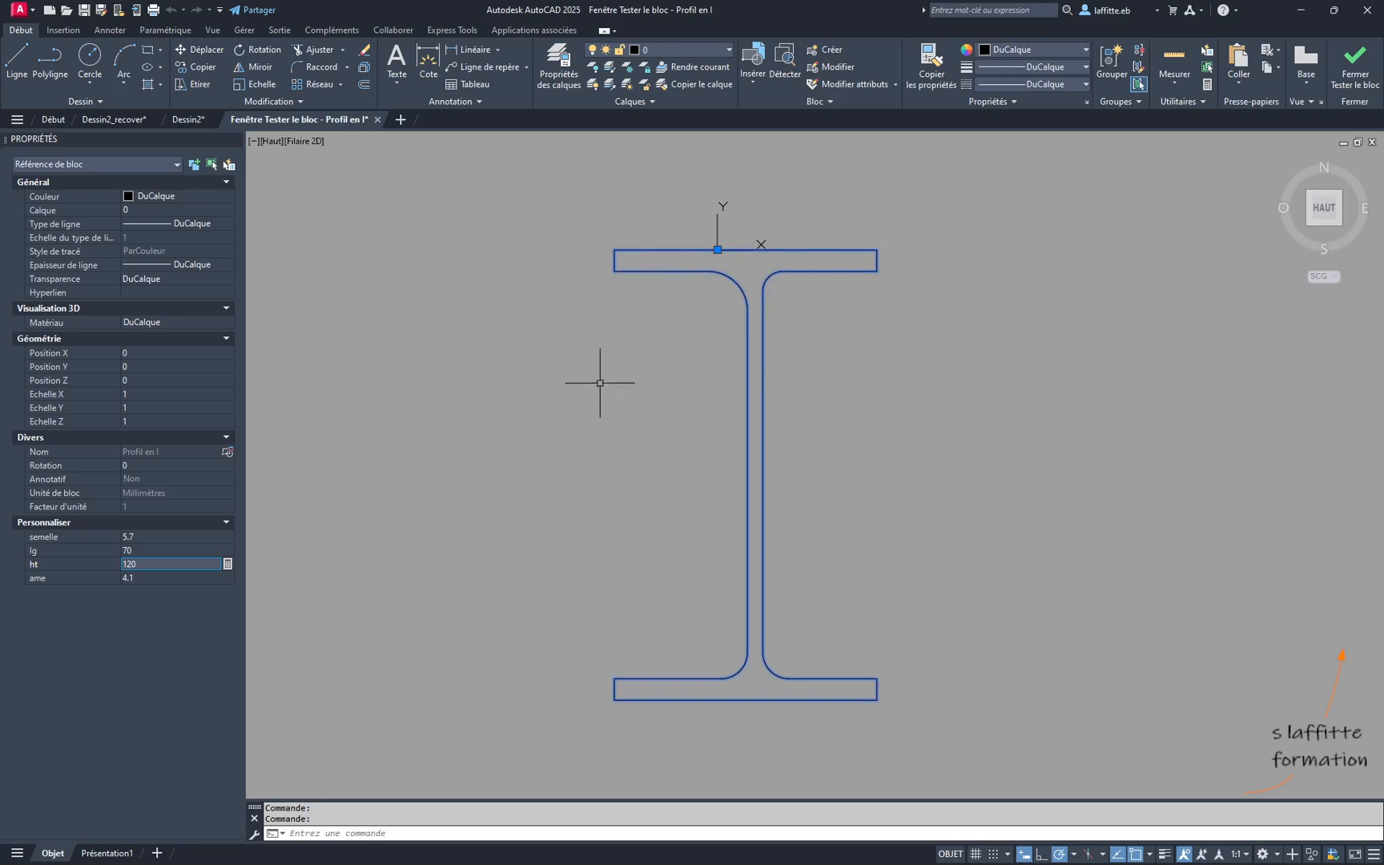
pyautogui.scroll(2, 705, 272)
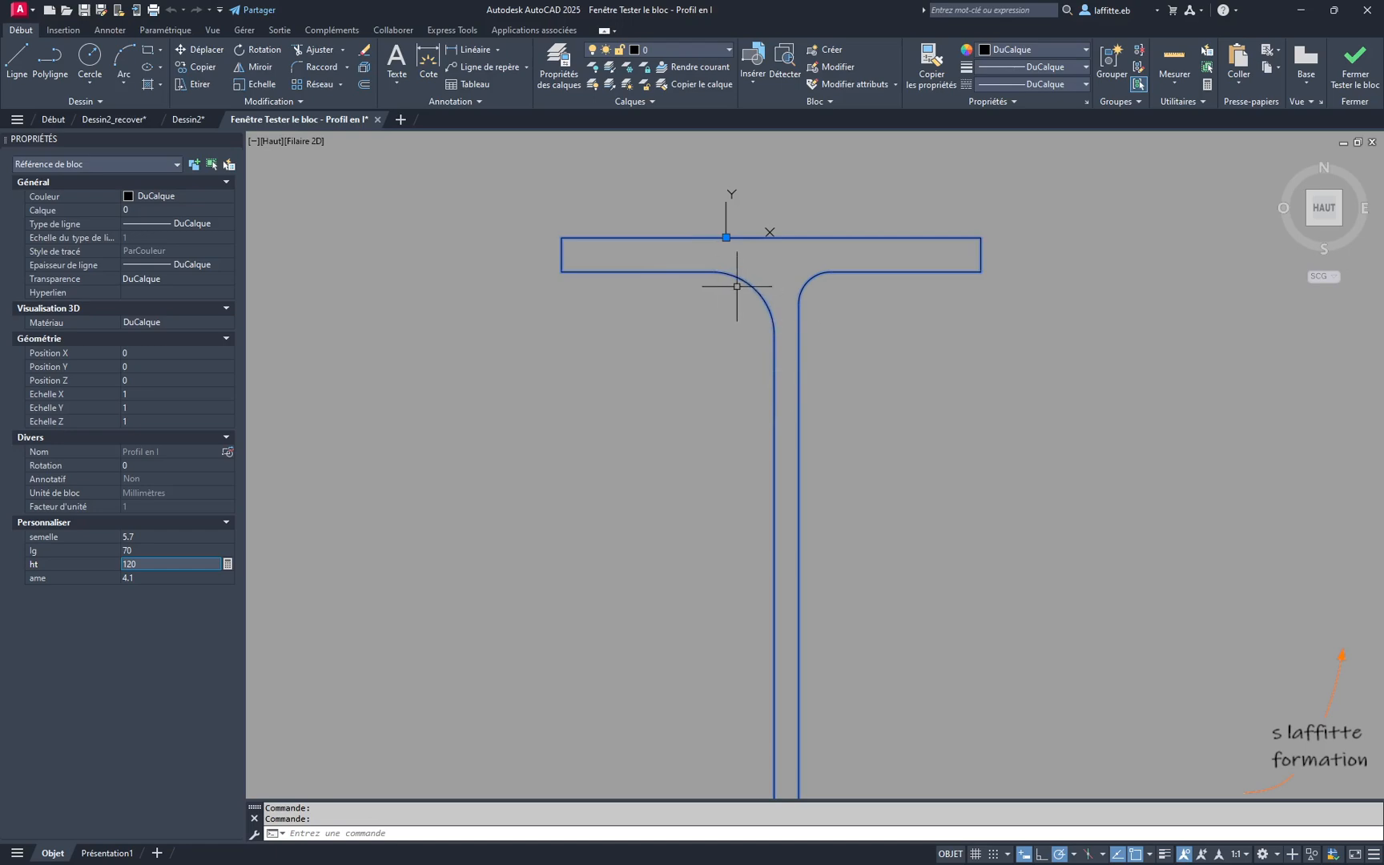
pyautogui.scroll(-2, 783, 313)
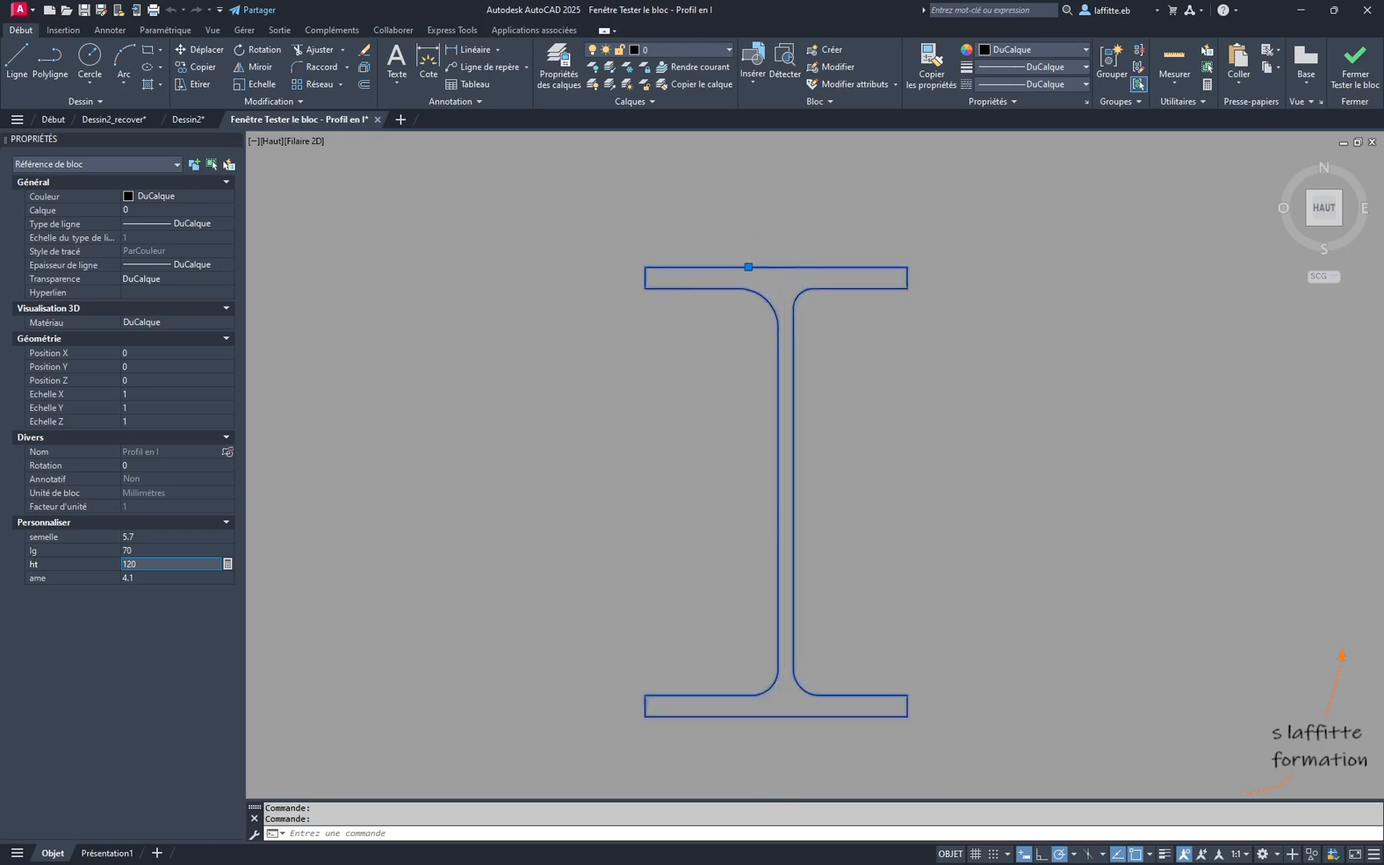
pyautogui.scroll(2, 784, 314)
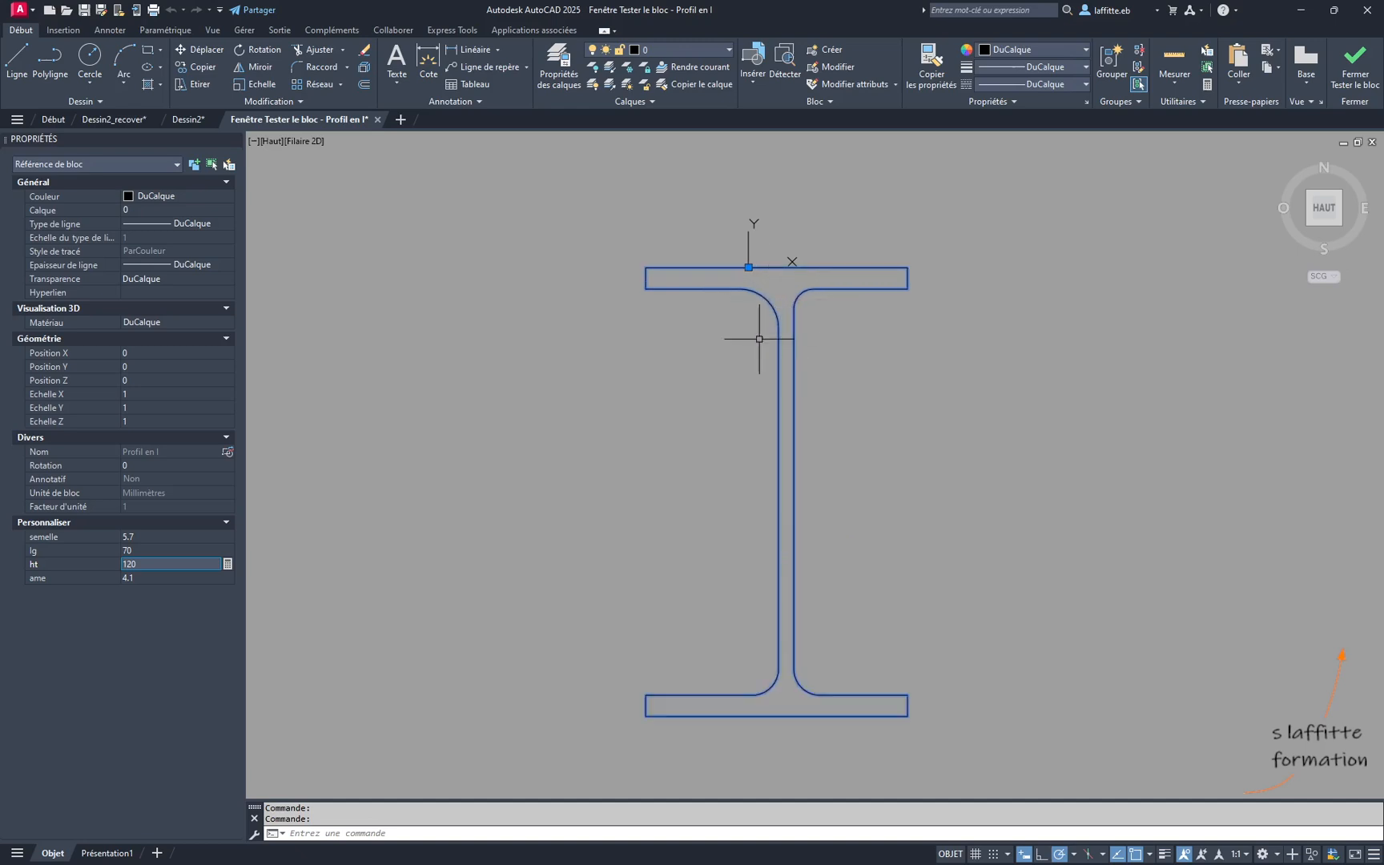
pyautogui.click(1355, 65)
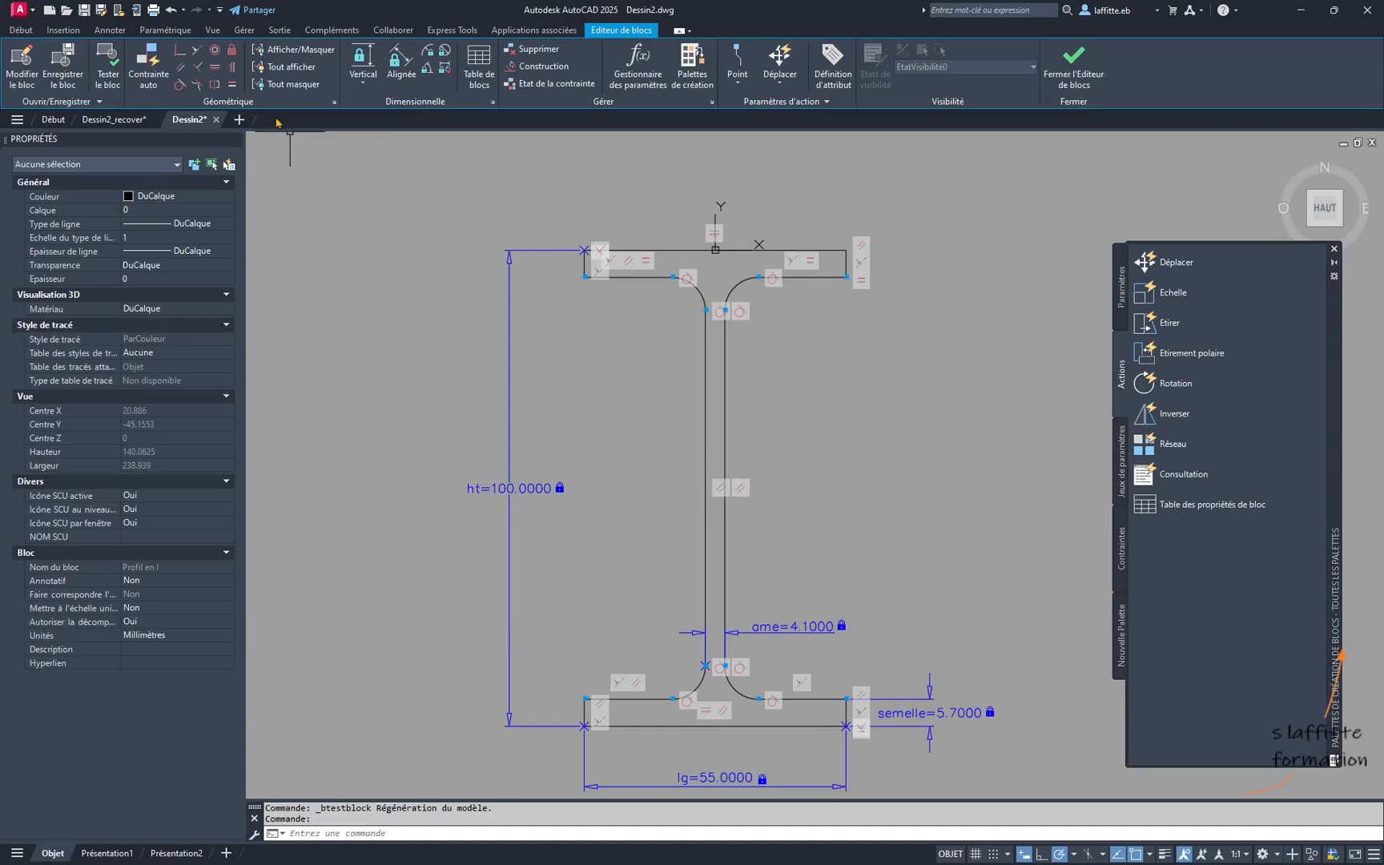
# - Apply an Equal constraint between the two upper fillet arcs joining the web to the top flange
pyautogui.click(235, 85)
pyautogui.click(701, 294)
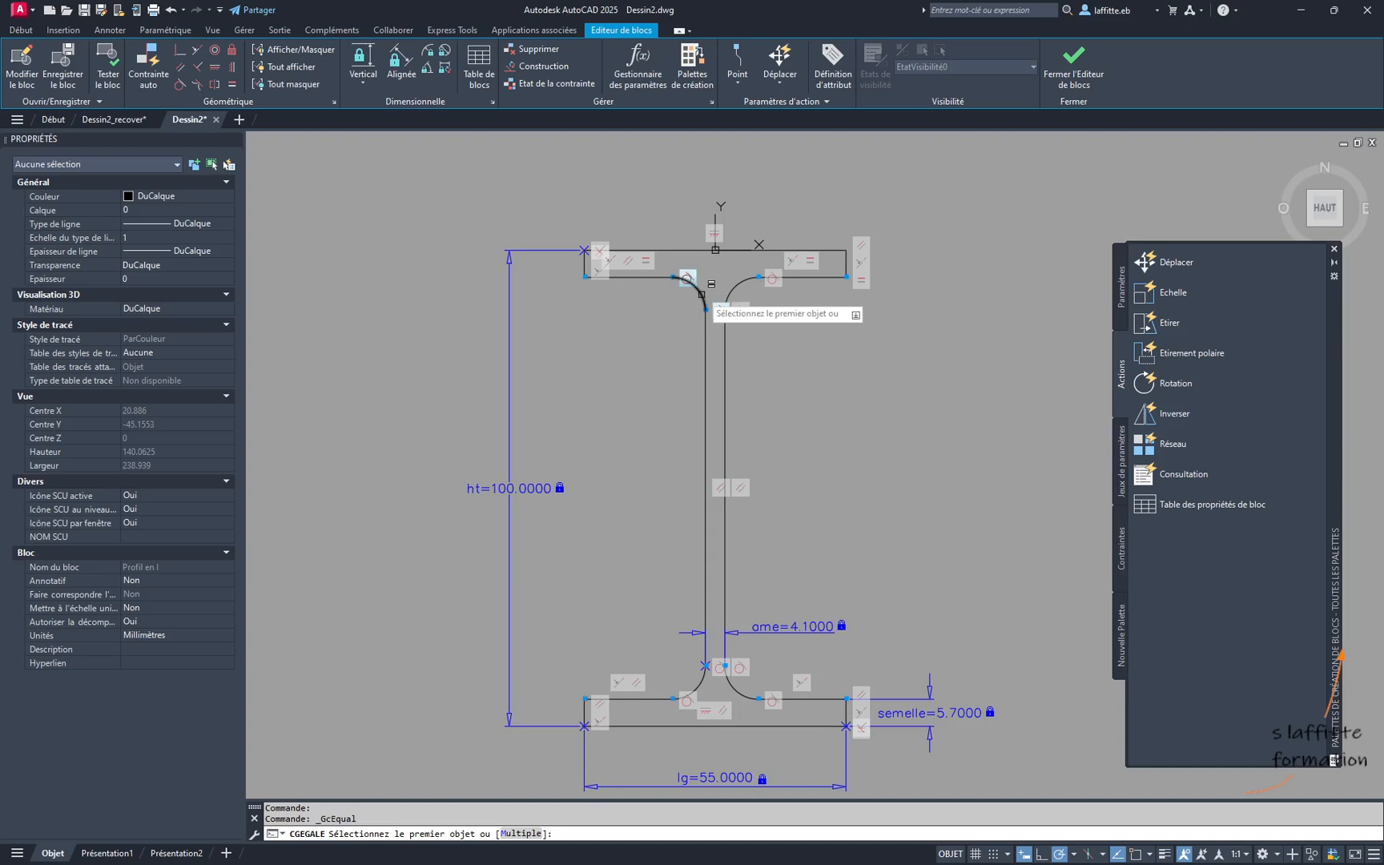
pyautogui.click(740, 282)
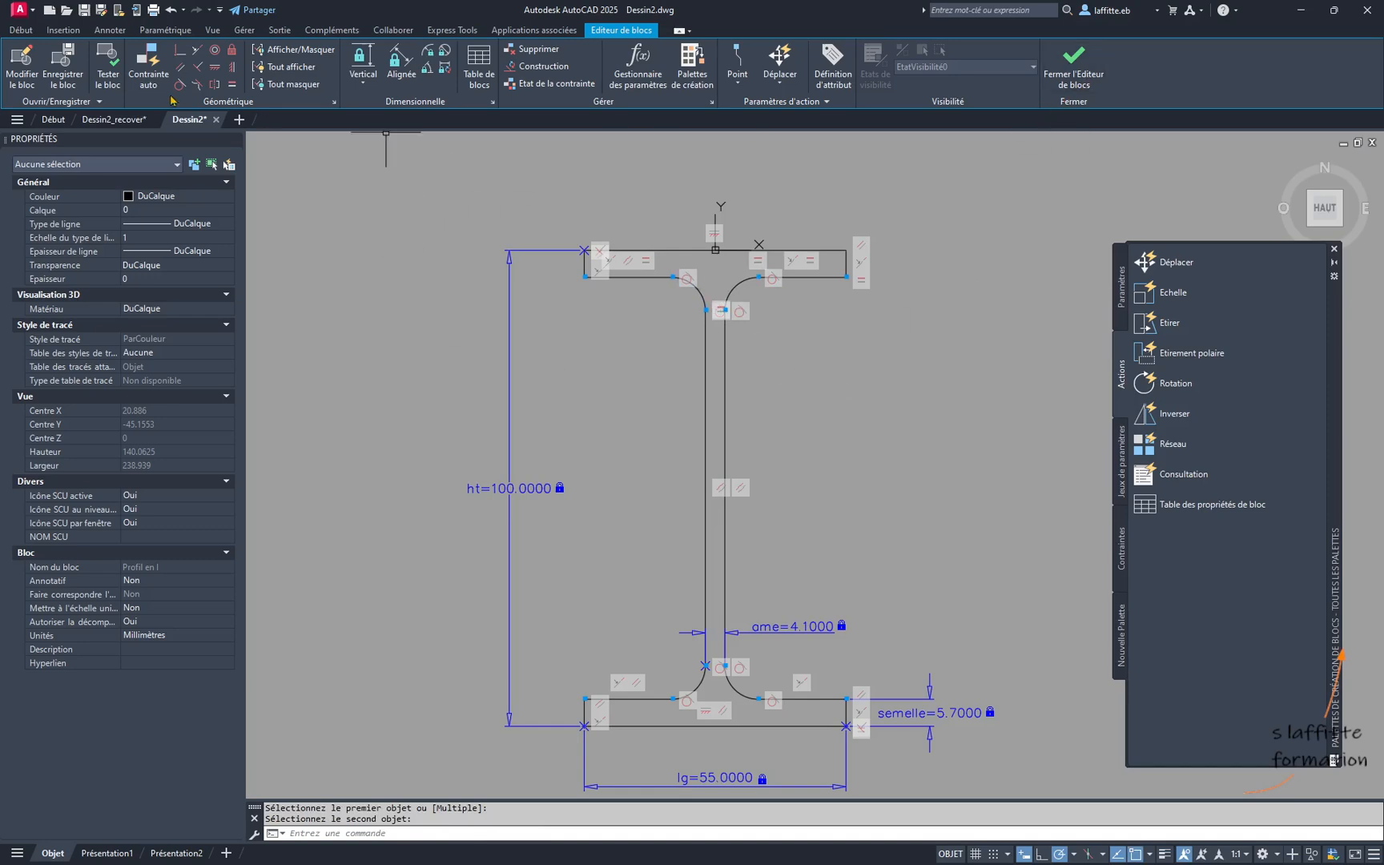
# - Test the block with lg set to 70, examine how the top flange and its fillets resize, and close the test window
pyautogui.click(109, 71)
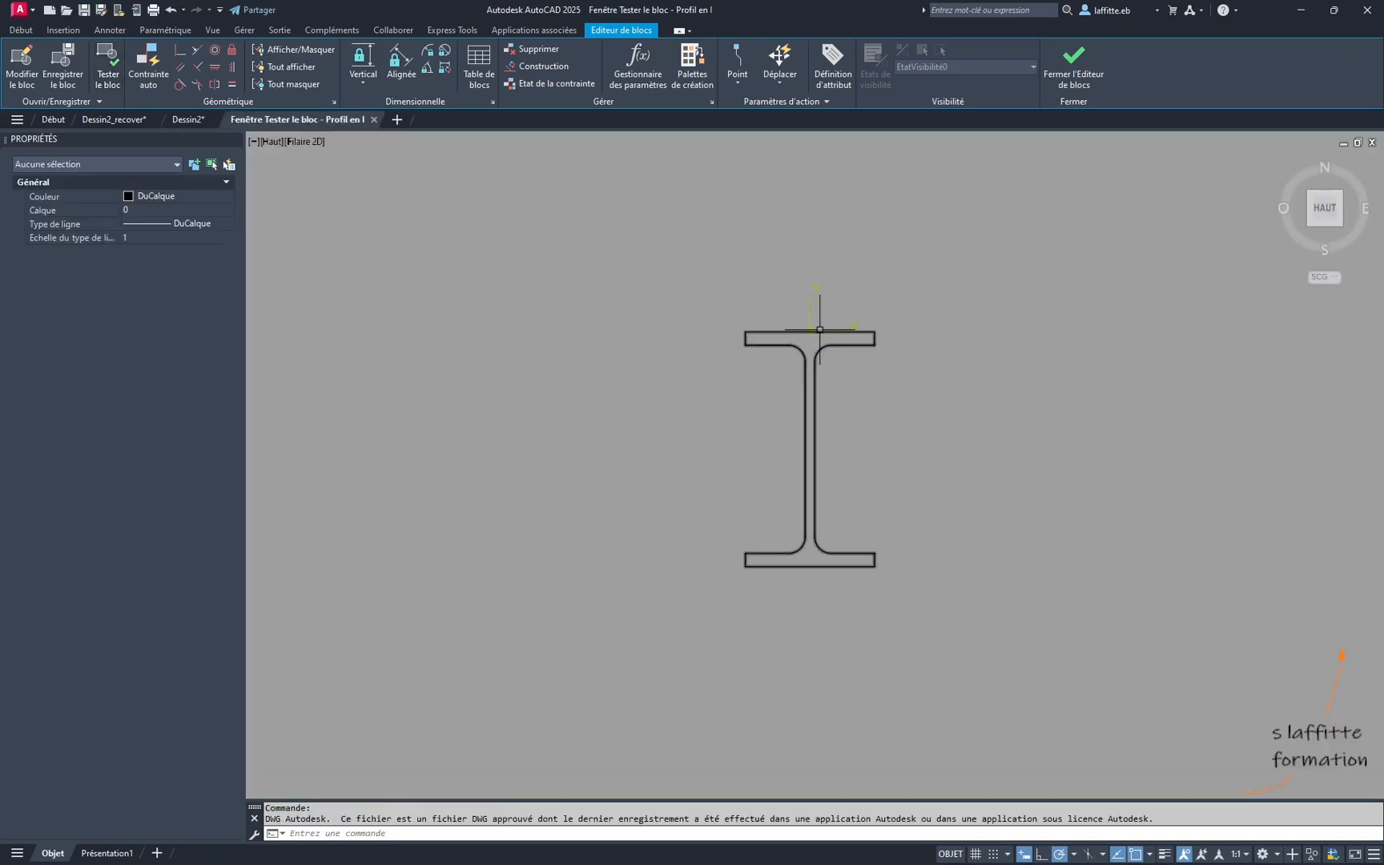
pyautogui.click(823, 381)
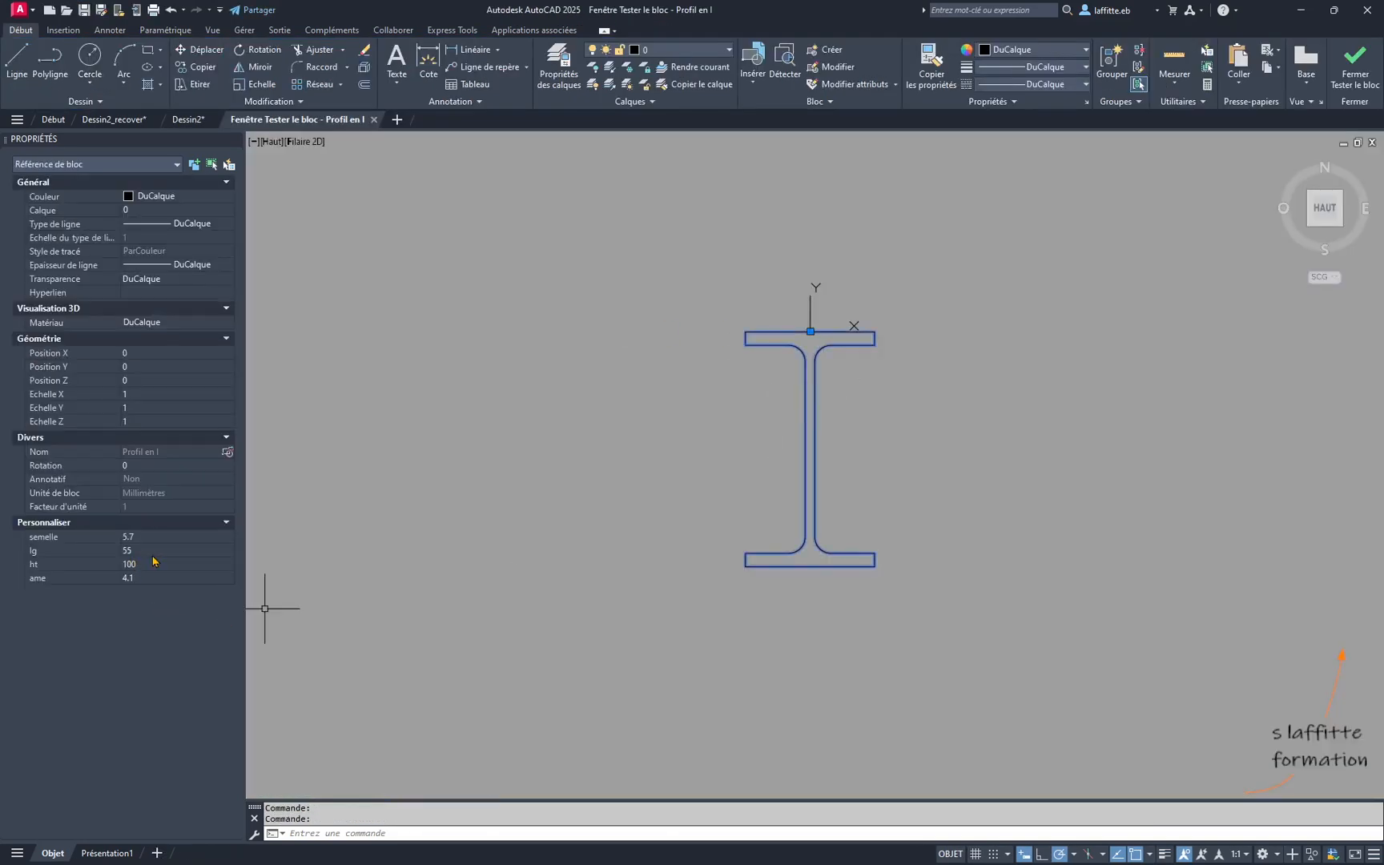
pyautogui.click(153, 551)
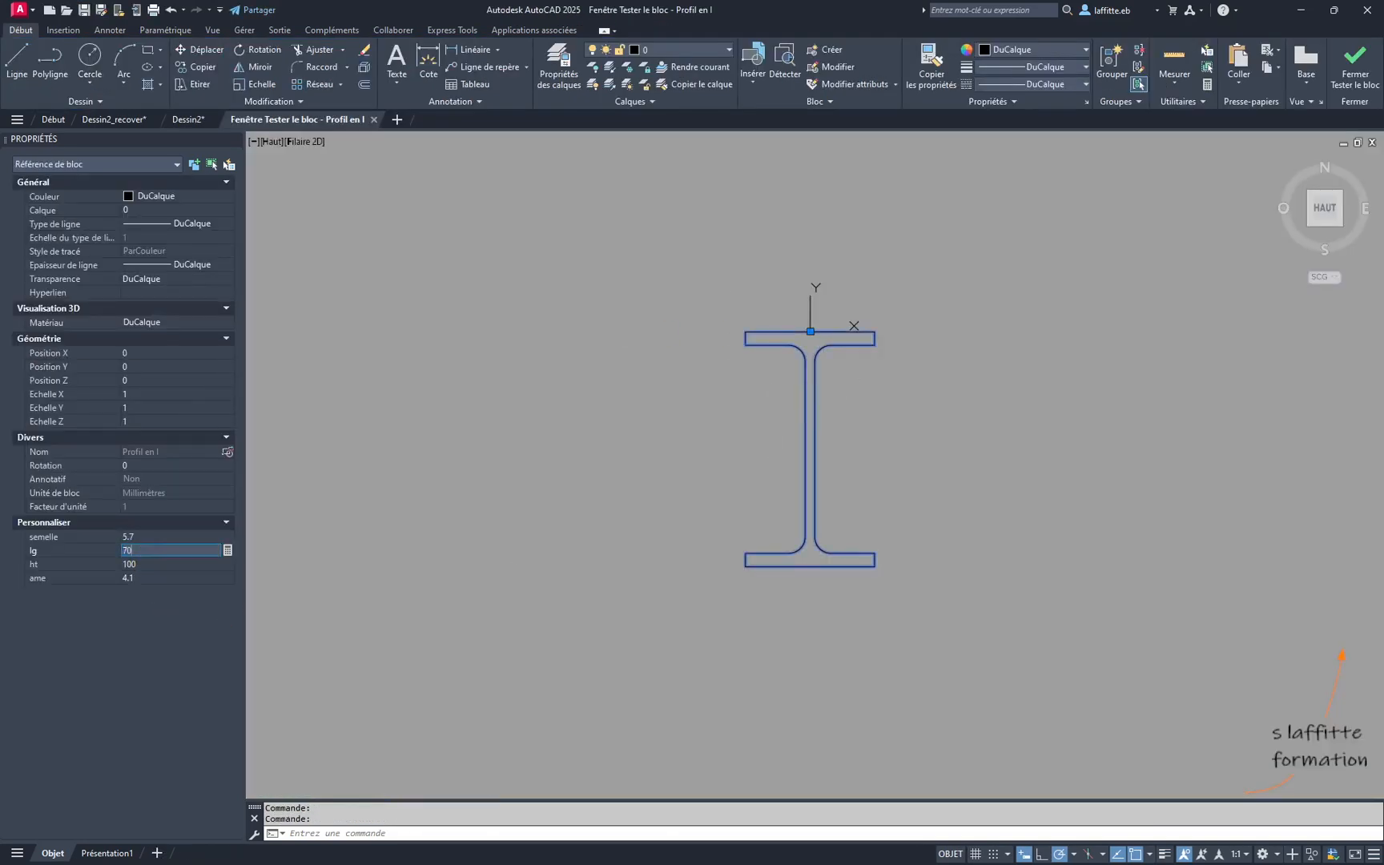
pyautogui.press('Tab')
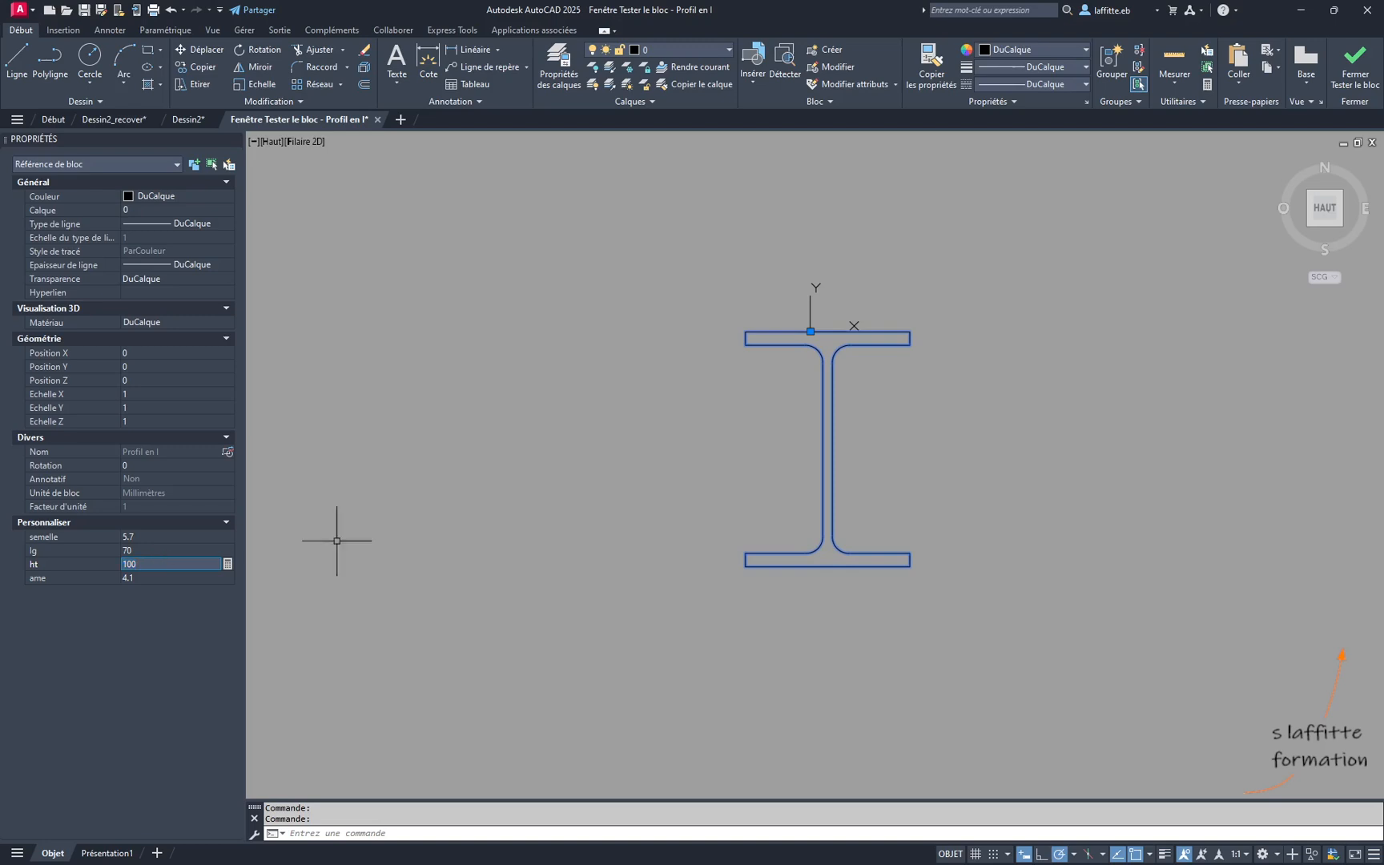
pyautogui.scroll(2, 857, 439)
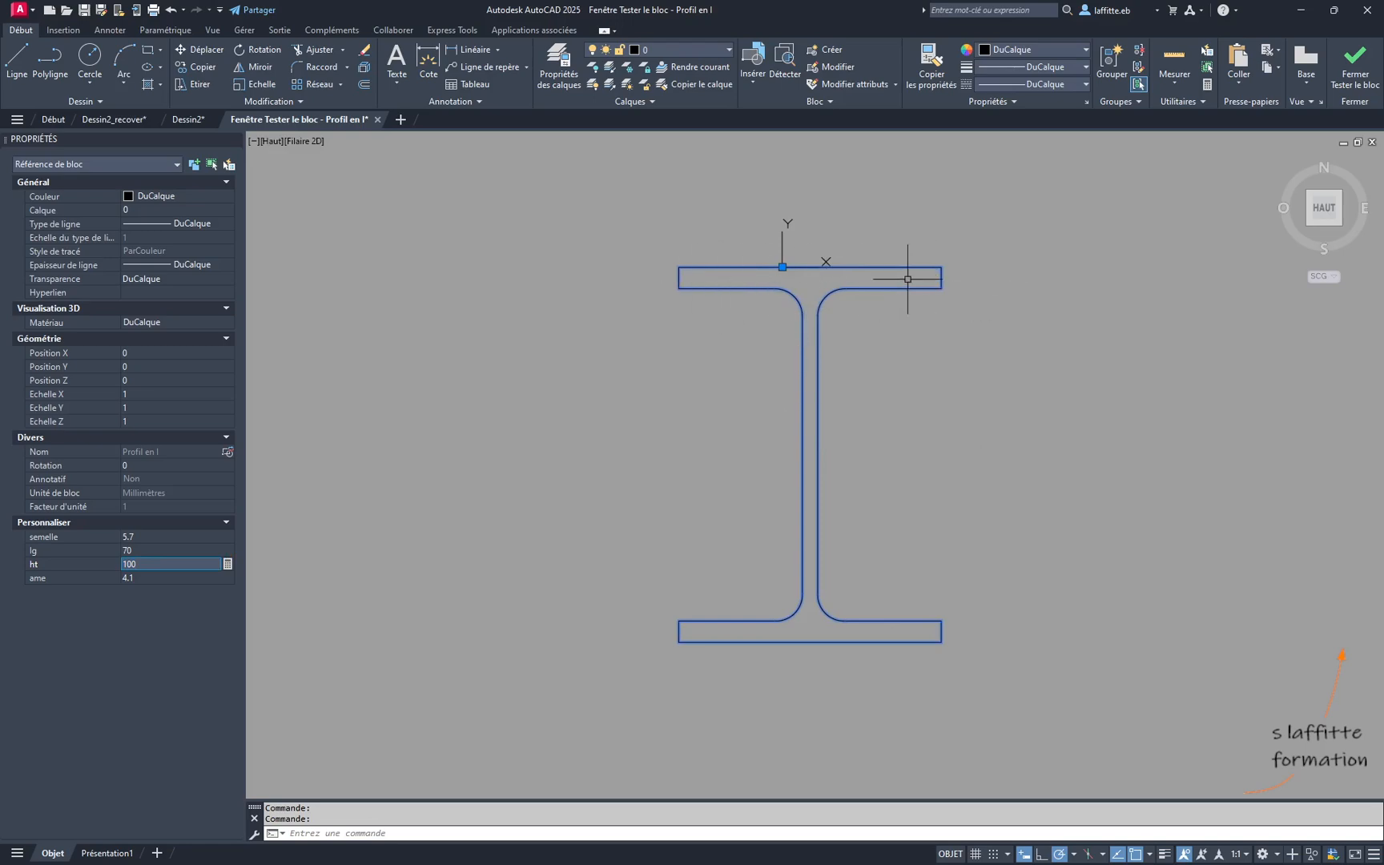
pyautogui.scroll(4, 809, 276)
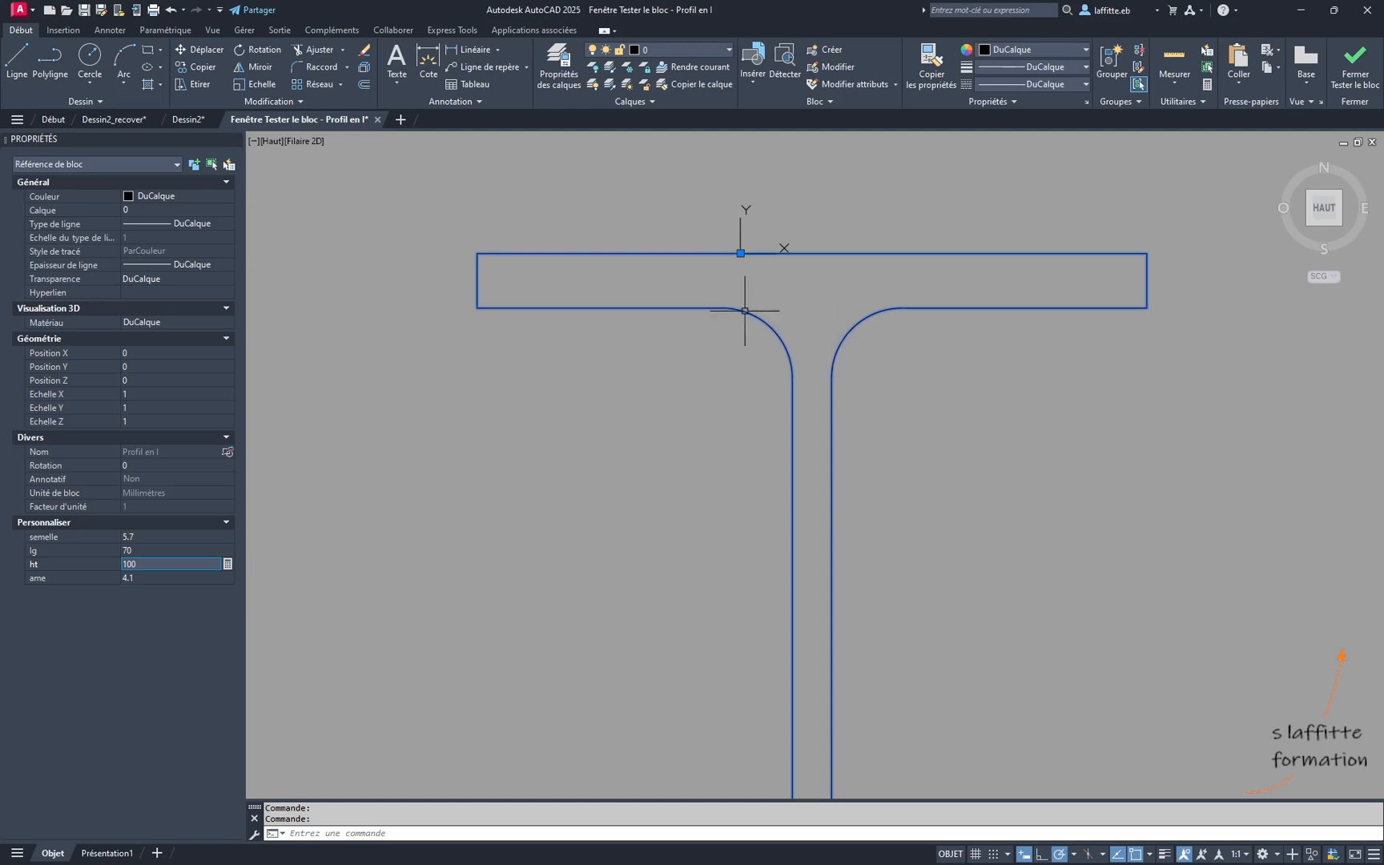
pyautogui.scroll(-4, 743, 341)
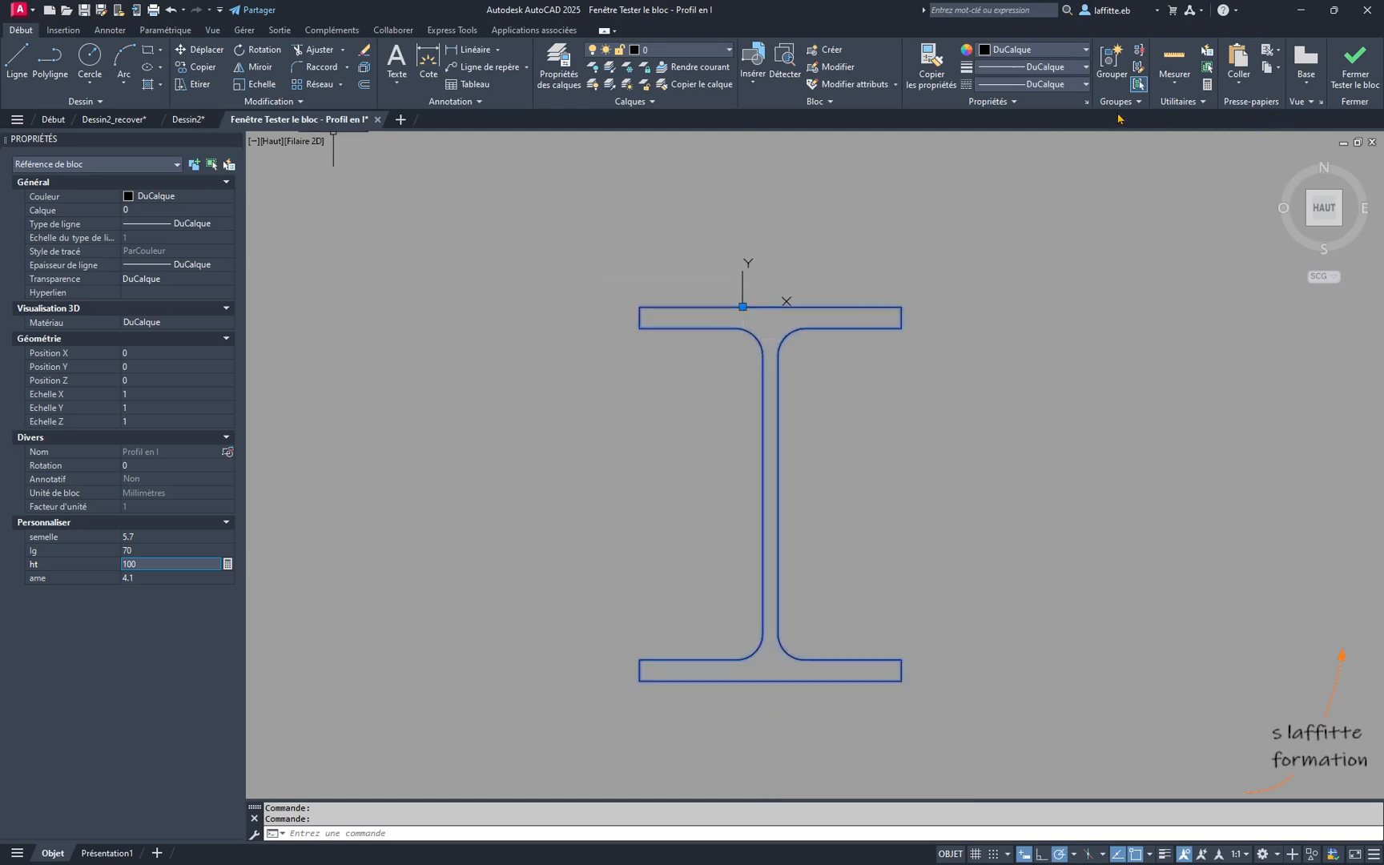
pyautogui.click(1353, 80)
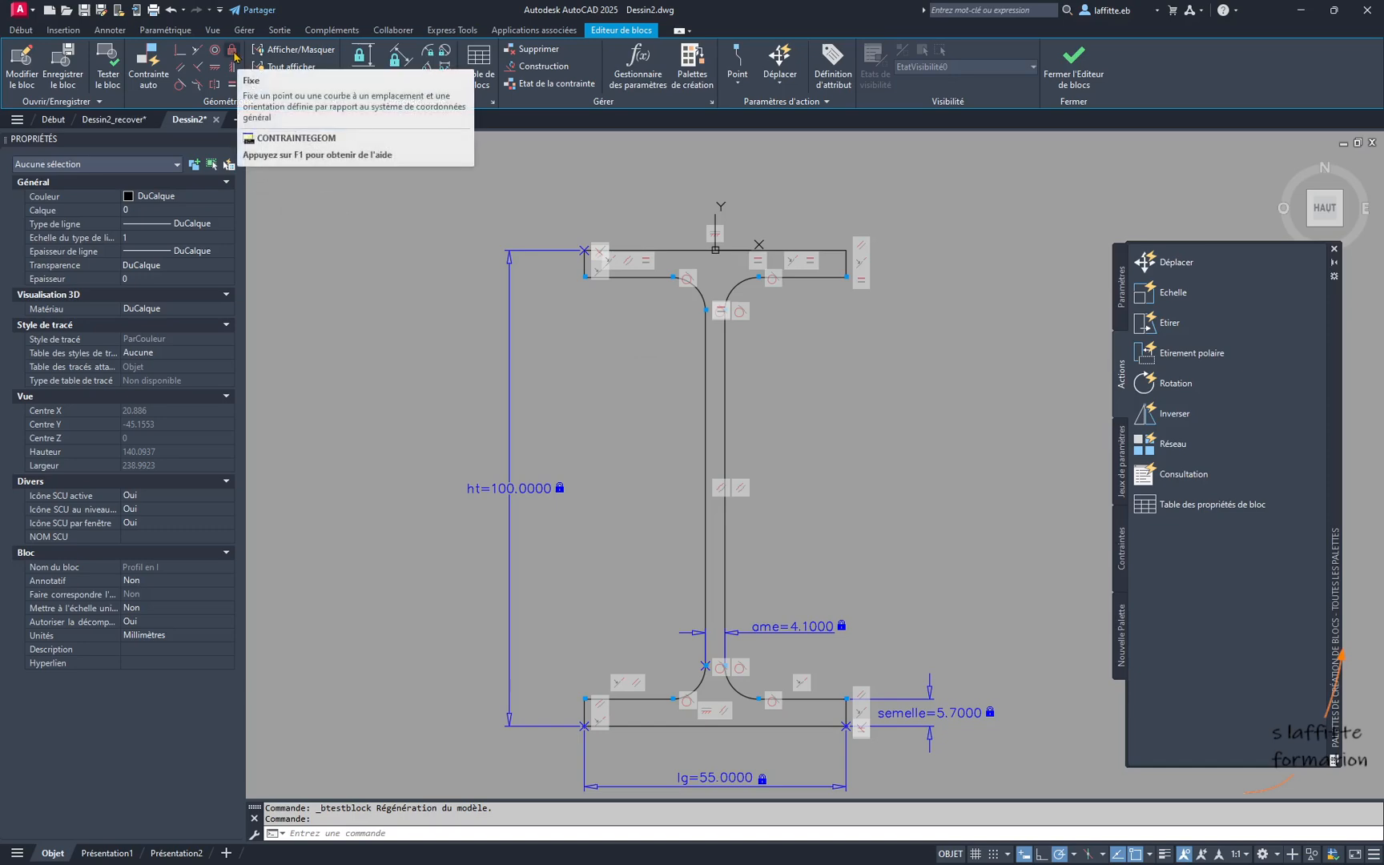
# - Apply a Fix constraint to the midpoint of the top flange's upper edge, at the block origin
pyautogui.click(233, 53)
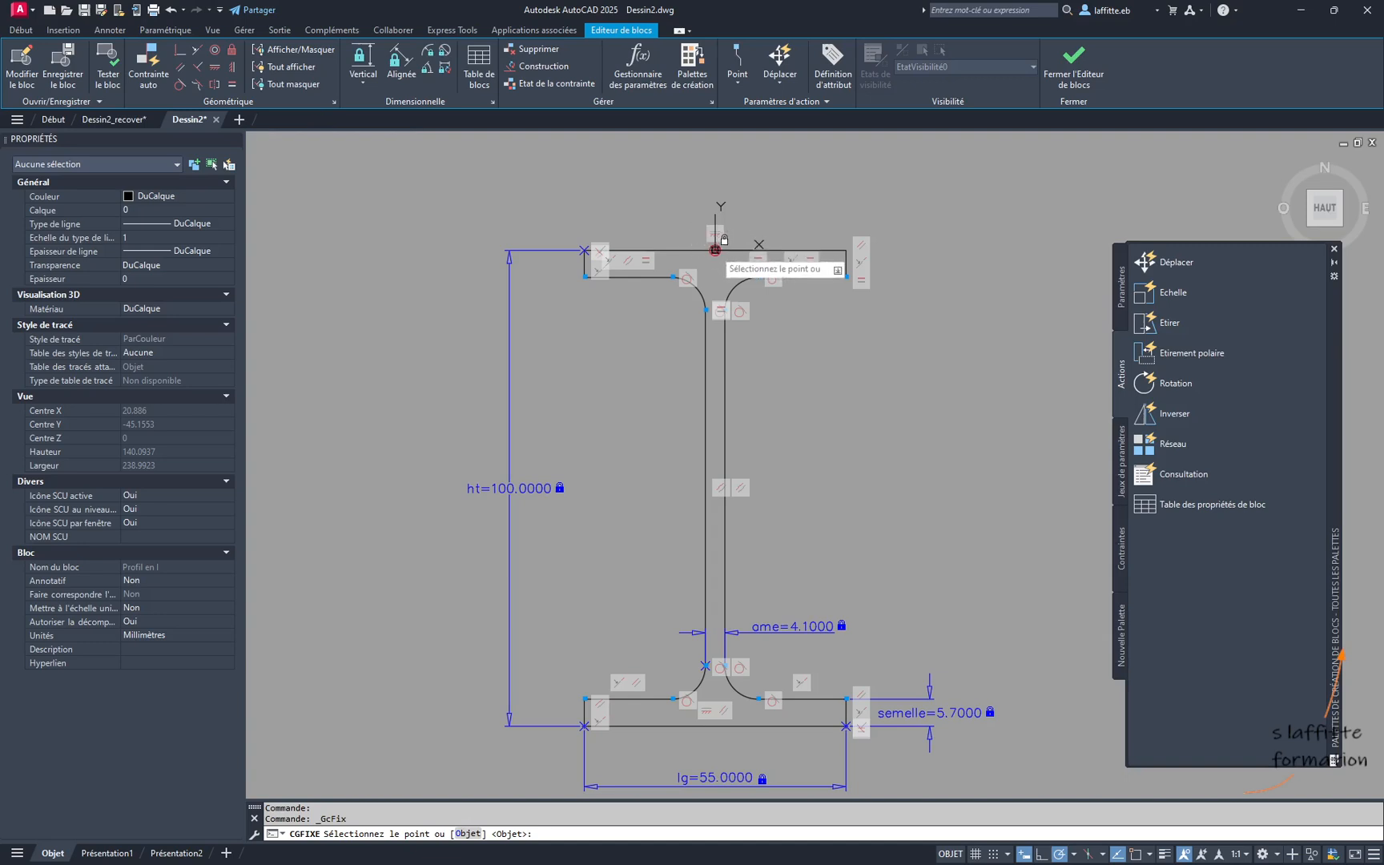
pyautogui.click(715, 250)
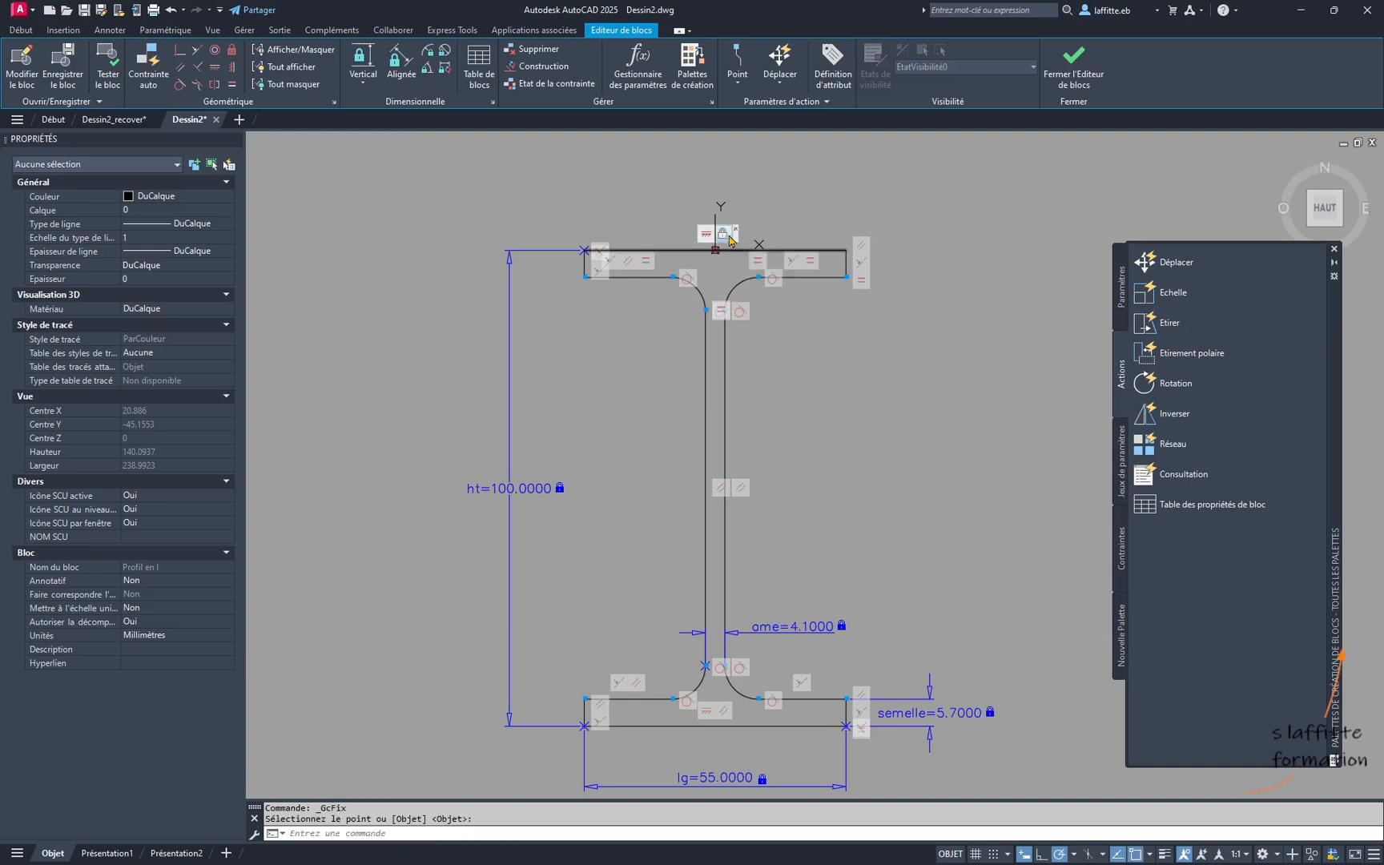
# - Retest the block with lg set to 70, examine the profile's symmetry, and try lg at 100
pyautogui.click(108, 74)
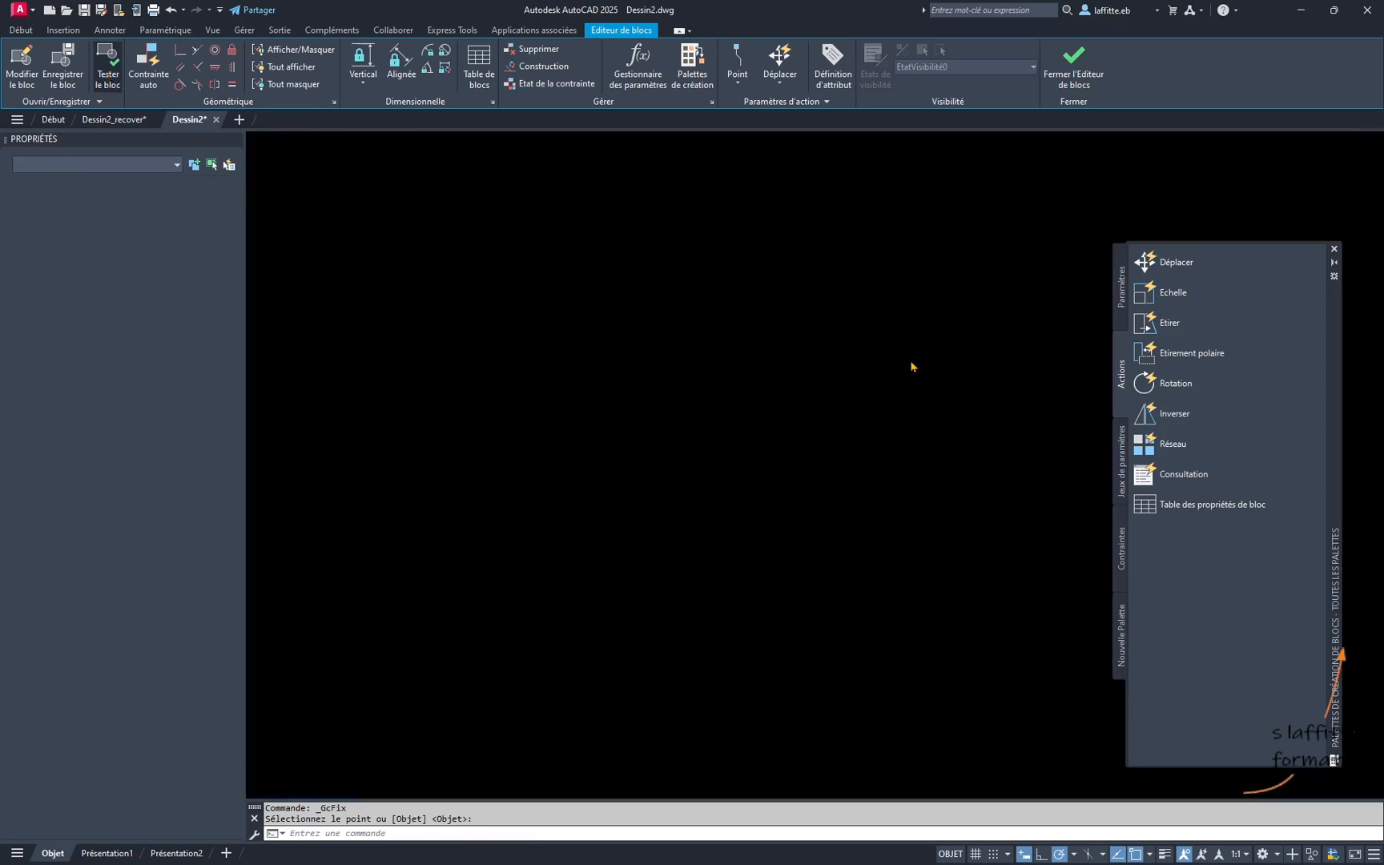
pyautogui.click(804, 367)
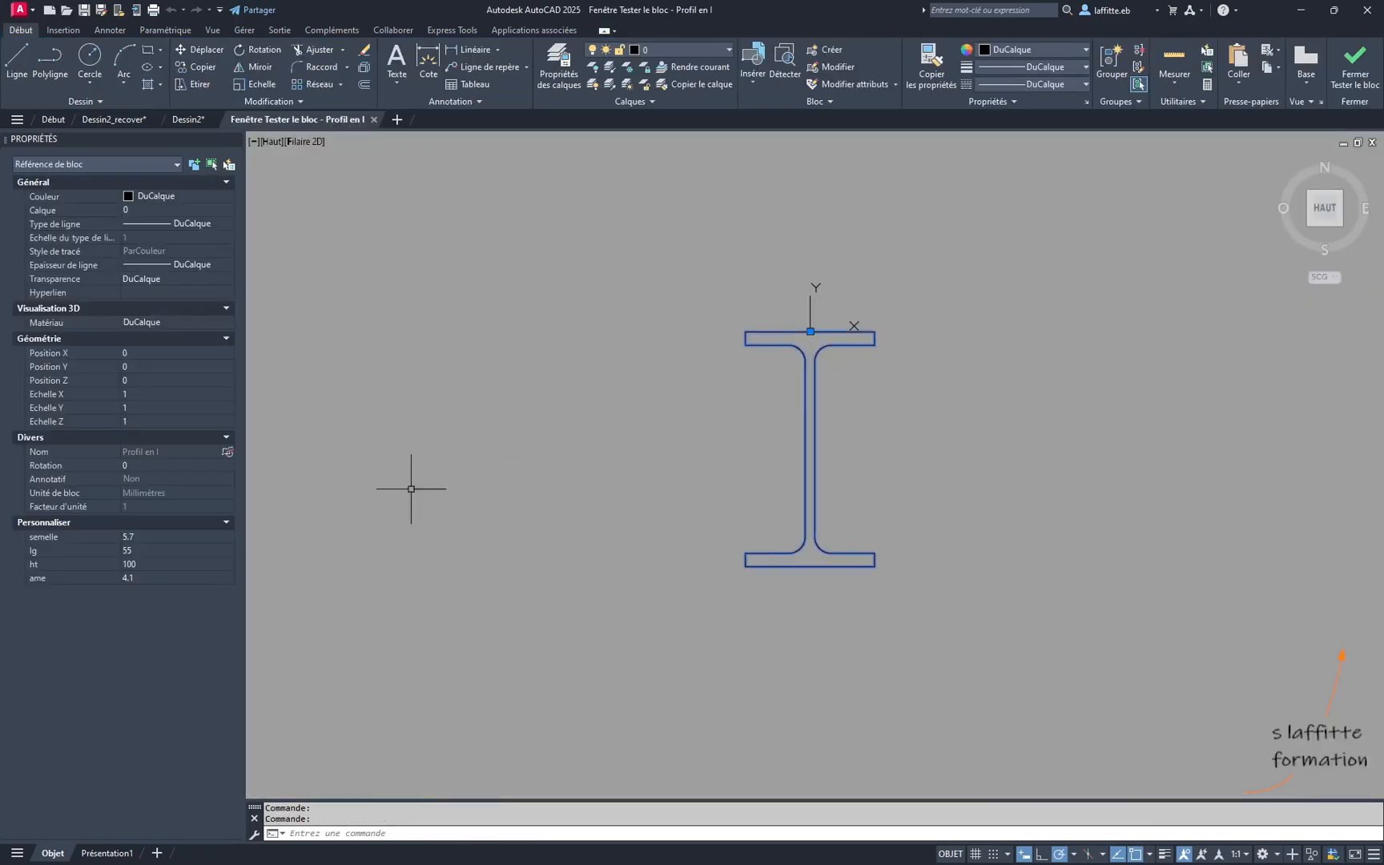
pyautogui.click(175, 550)
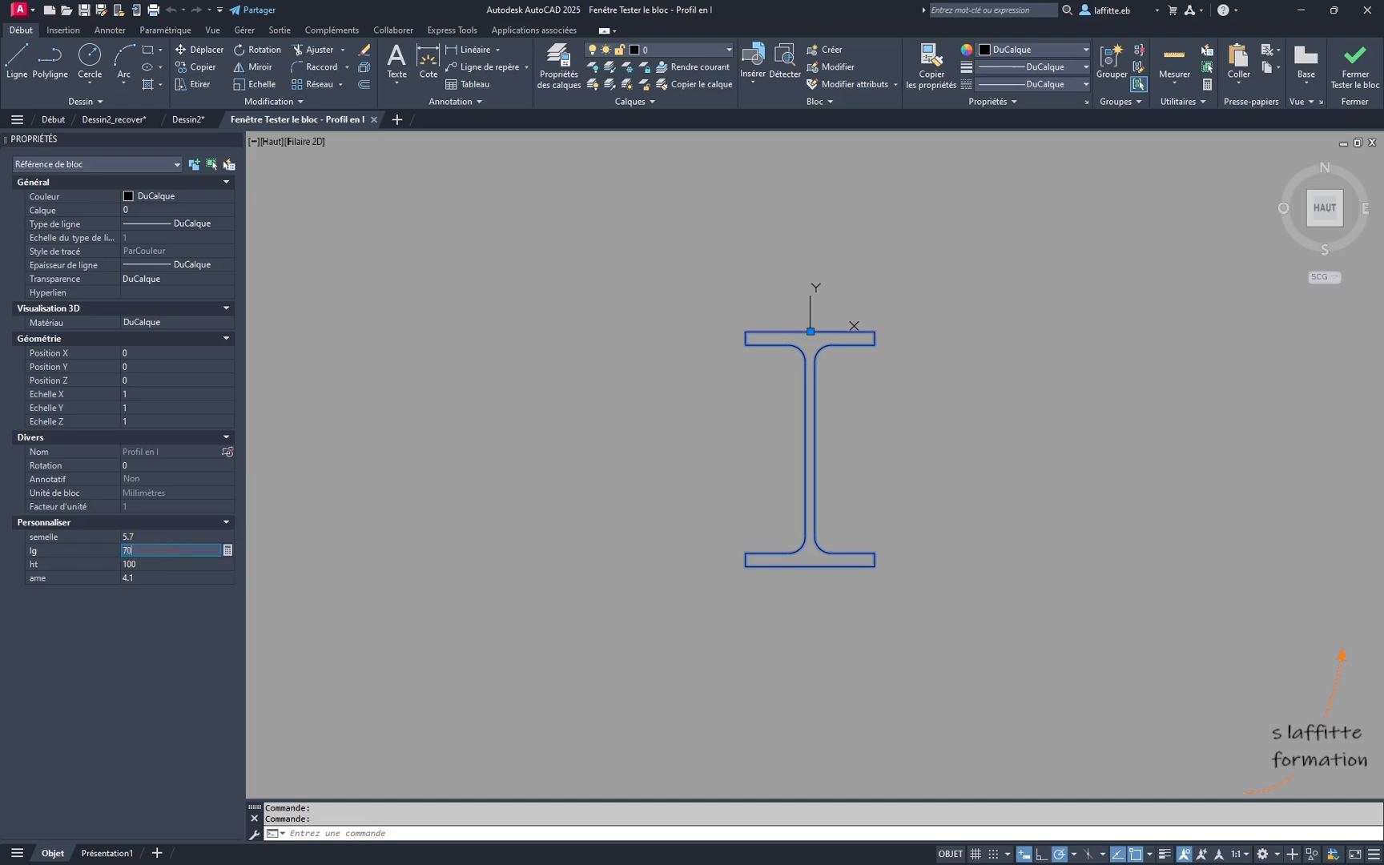
pyautogui.press('Tab')
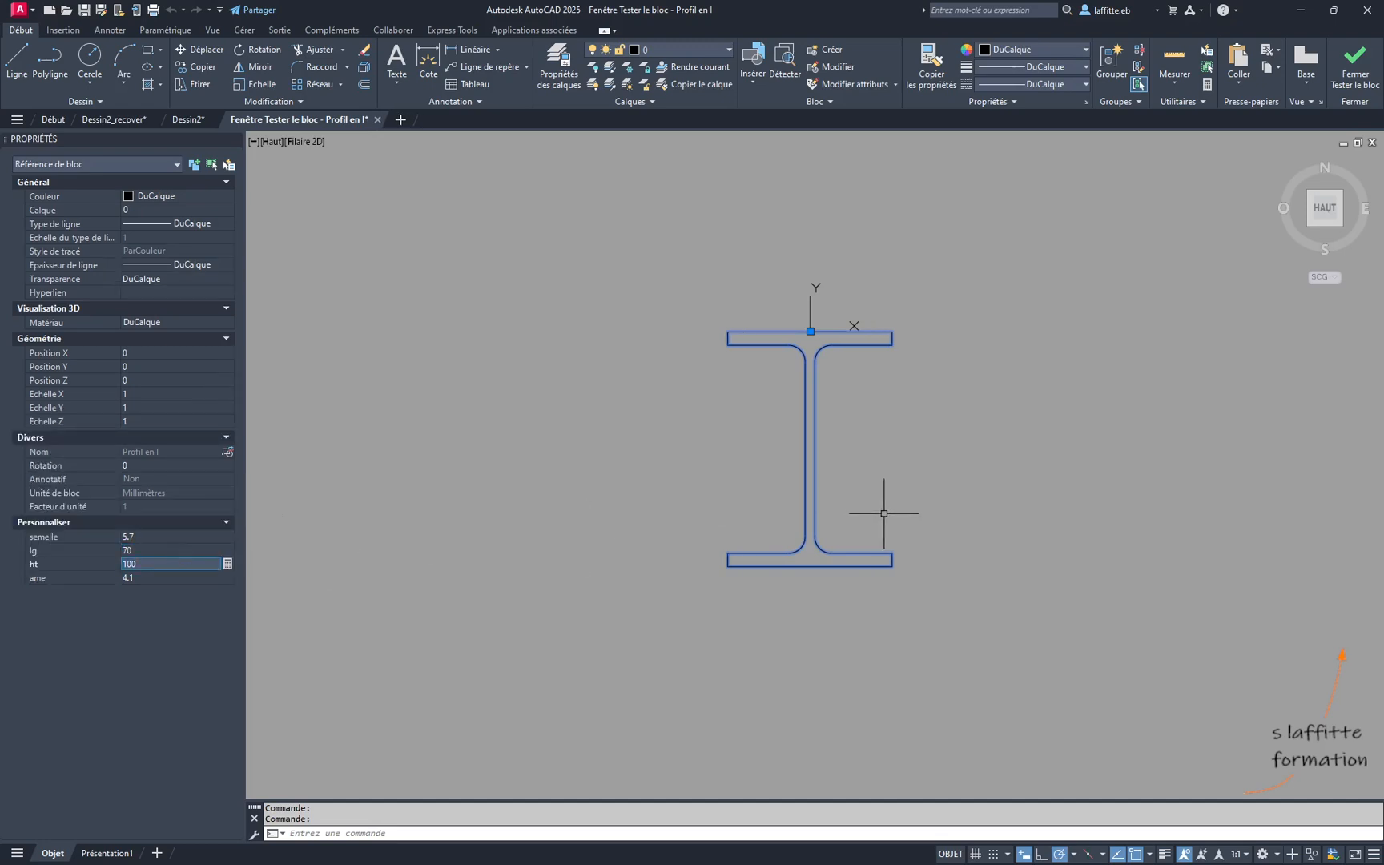
pyautogui.scroll(2, 881, 405)
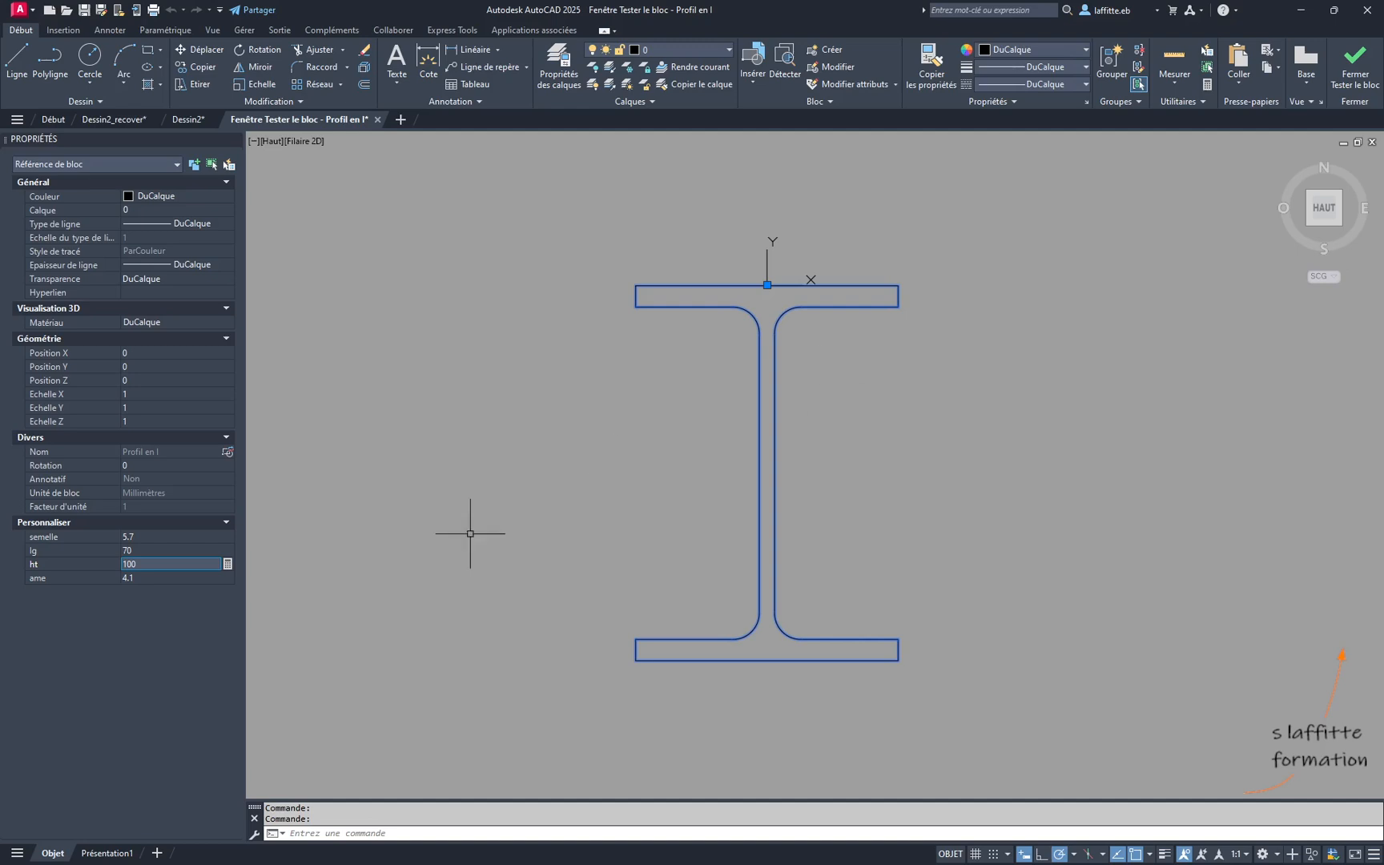
pyautogui.click(166, 550)
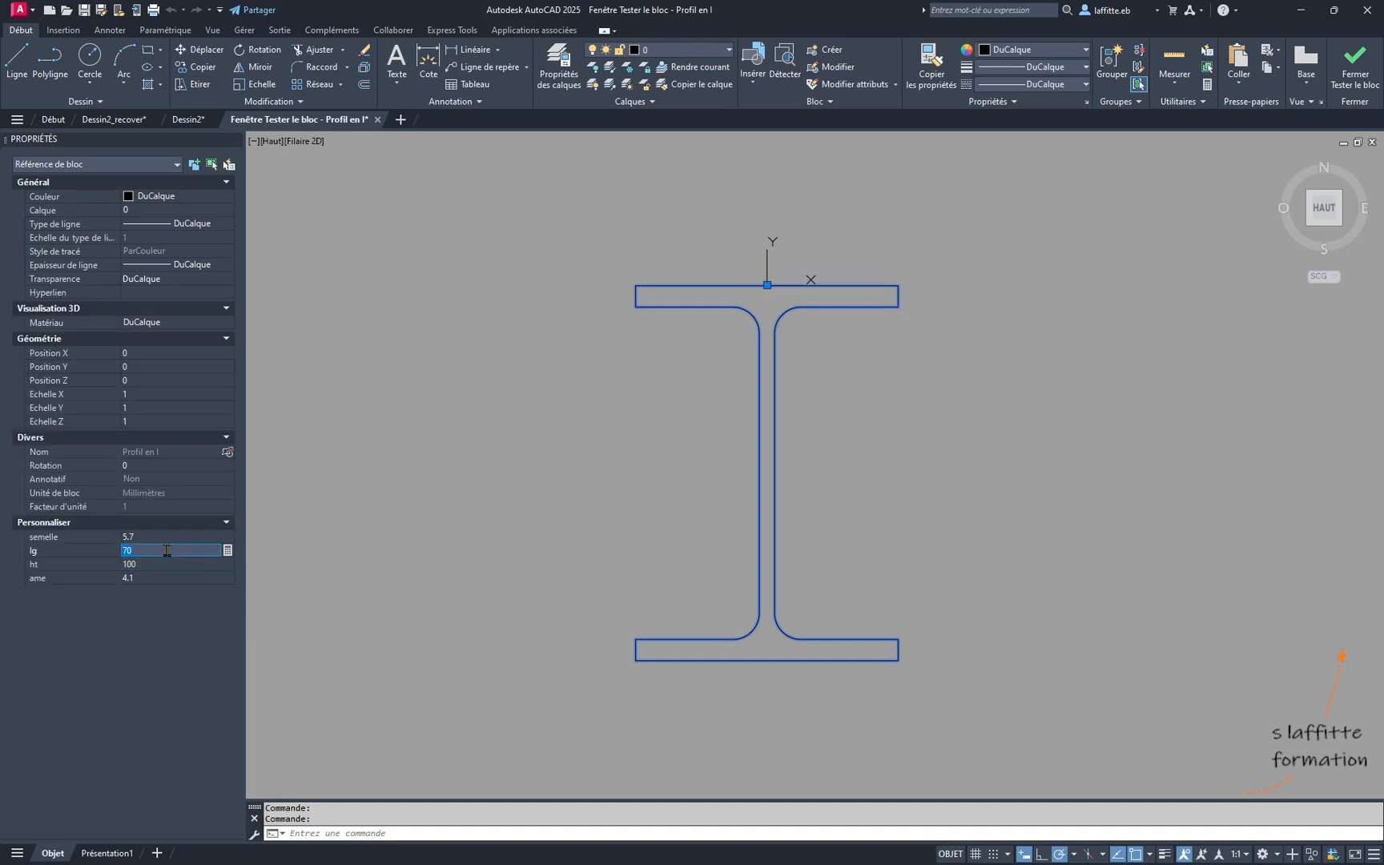
pyautogui.click(168, 564)
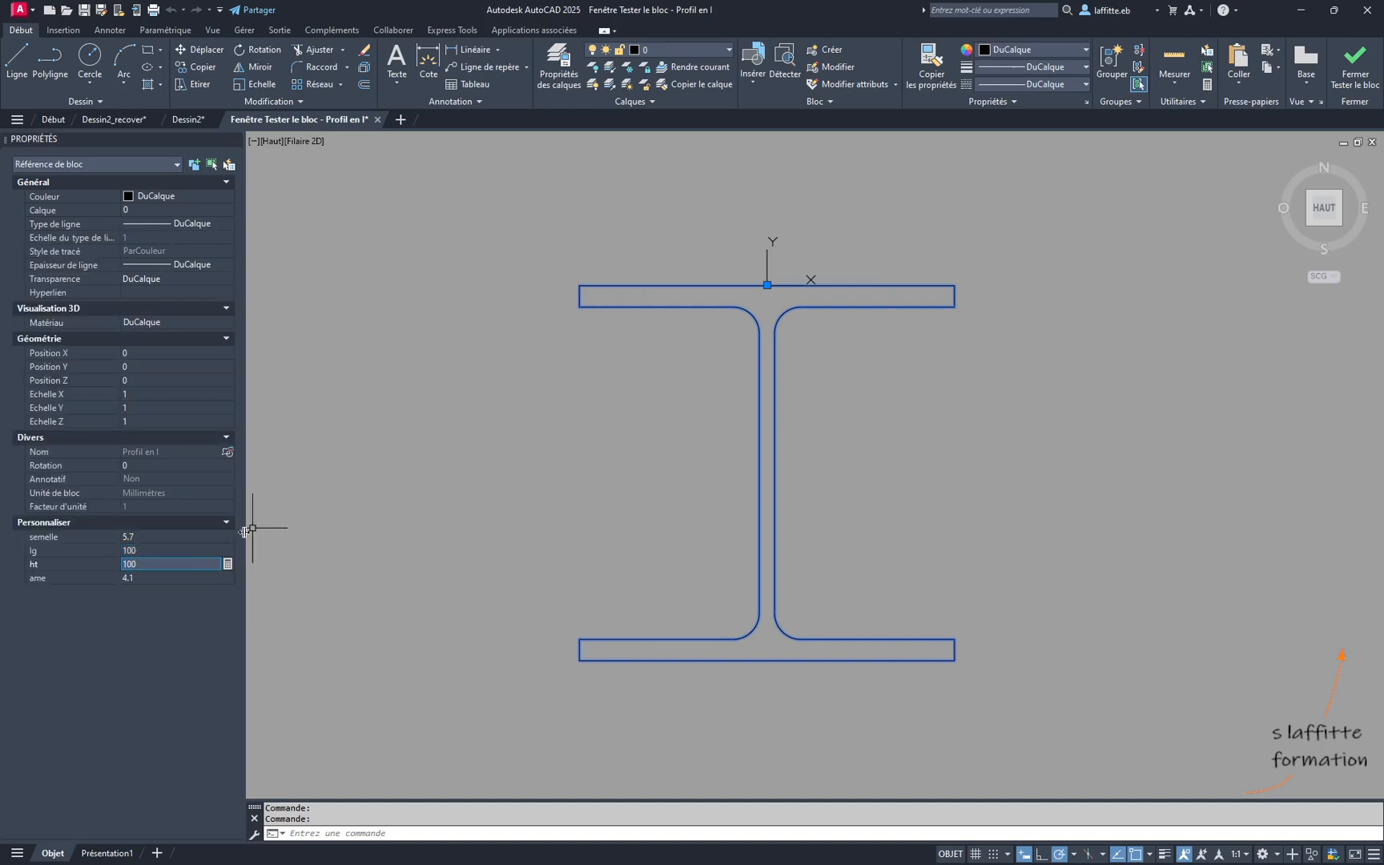
# - Set the test block's lg back to 70 and its ht to 120
pyautogui.click(157, 549)
pyautogui.write('70')
pyautogui.press('Tab')
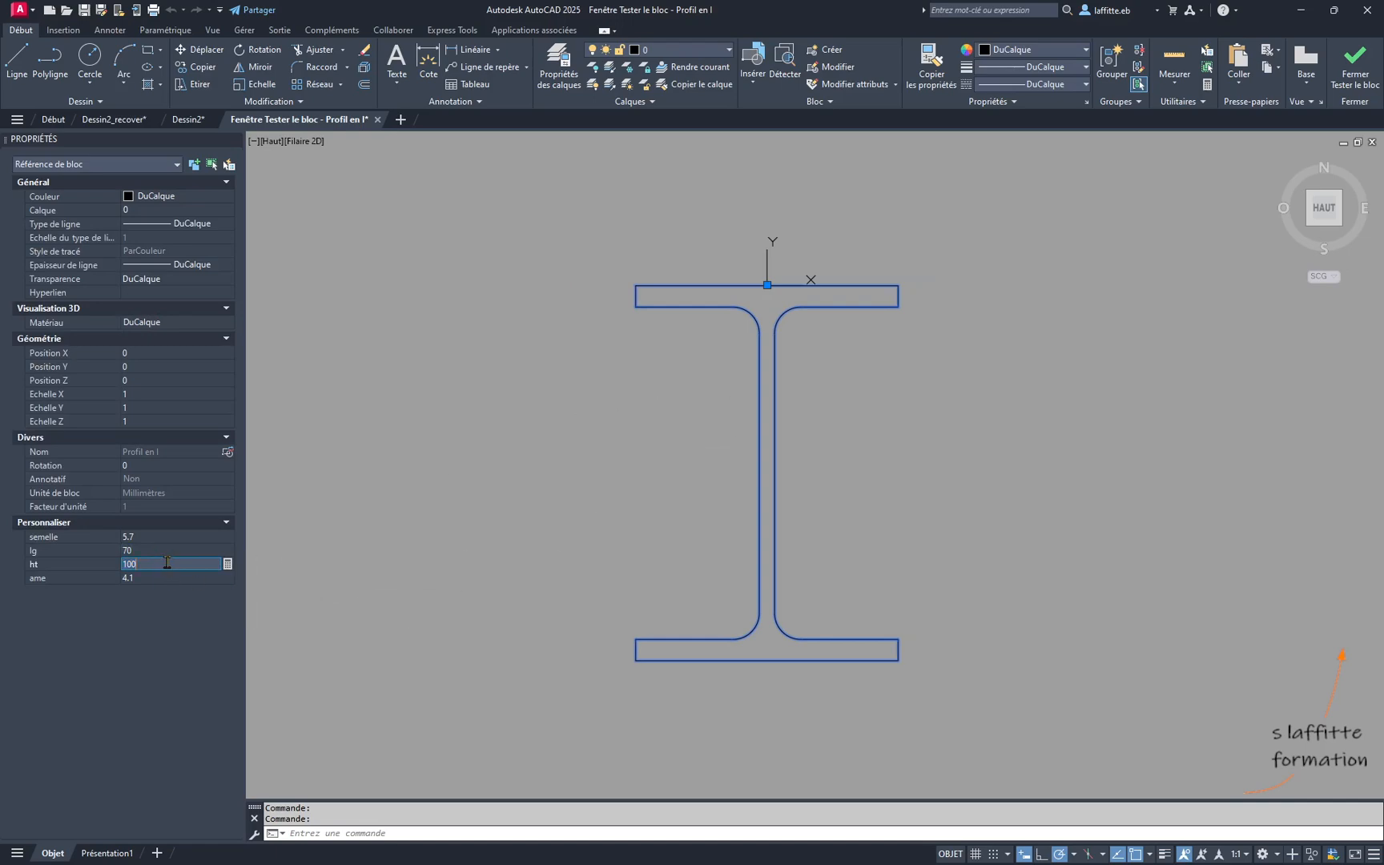
pyautogui.write('120')
pyautogui.press('Tab')
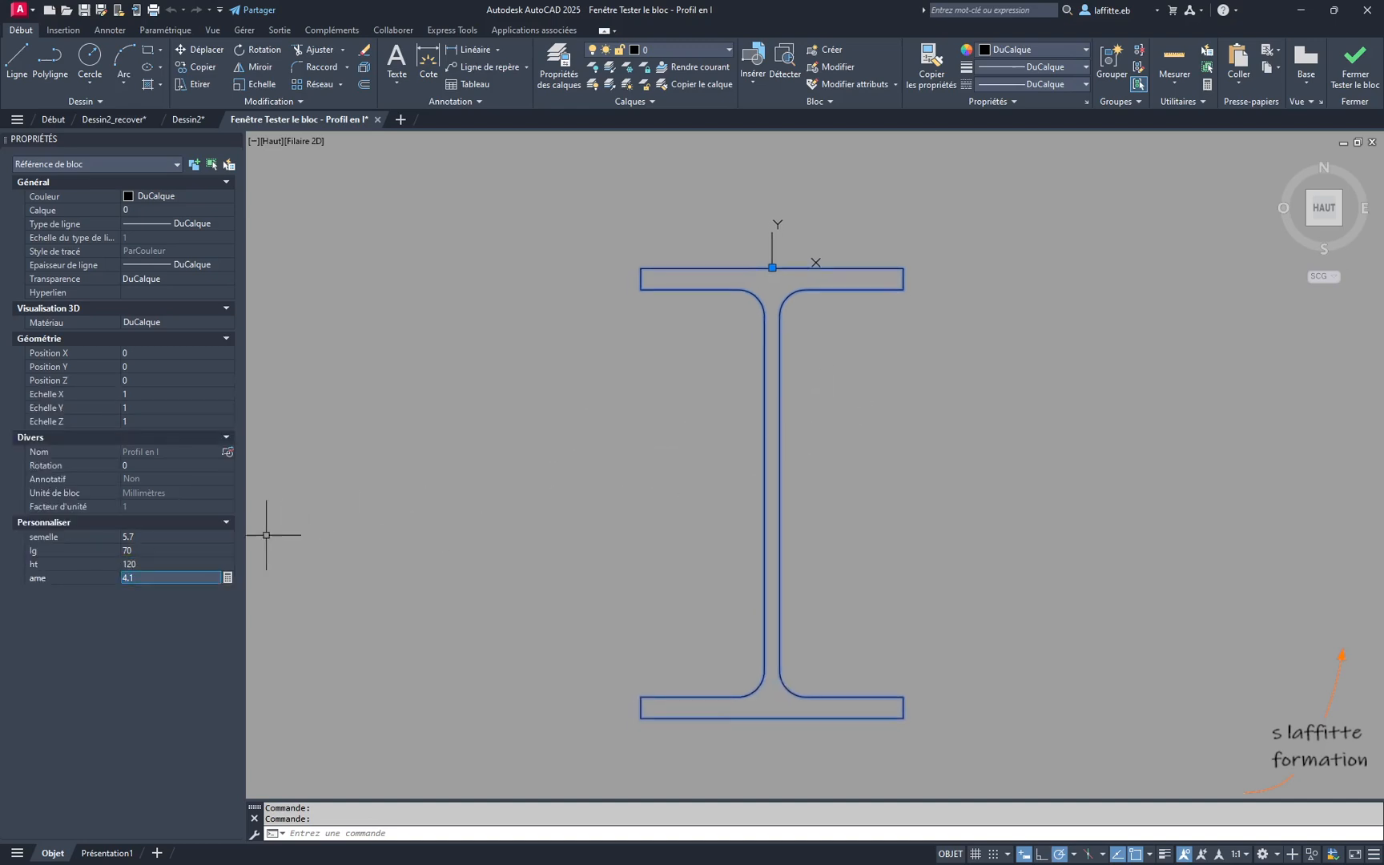
# - Set the test block's semelle to 8, try ame at 8 and at 5, and close the block test
pyautogui.click(194, 536)
pyautogui.write('8')
pyautogui.press('Tab')
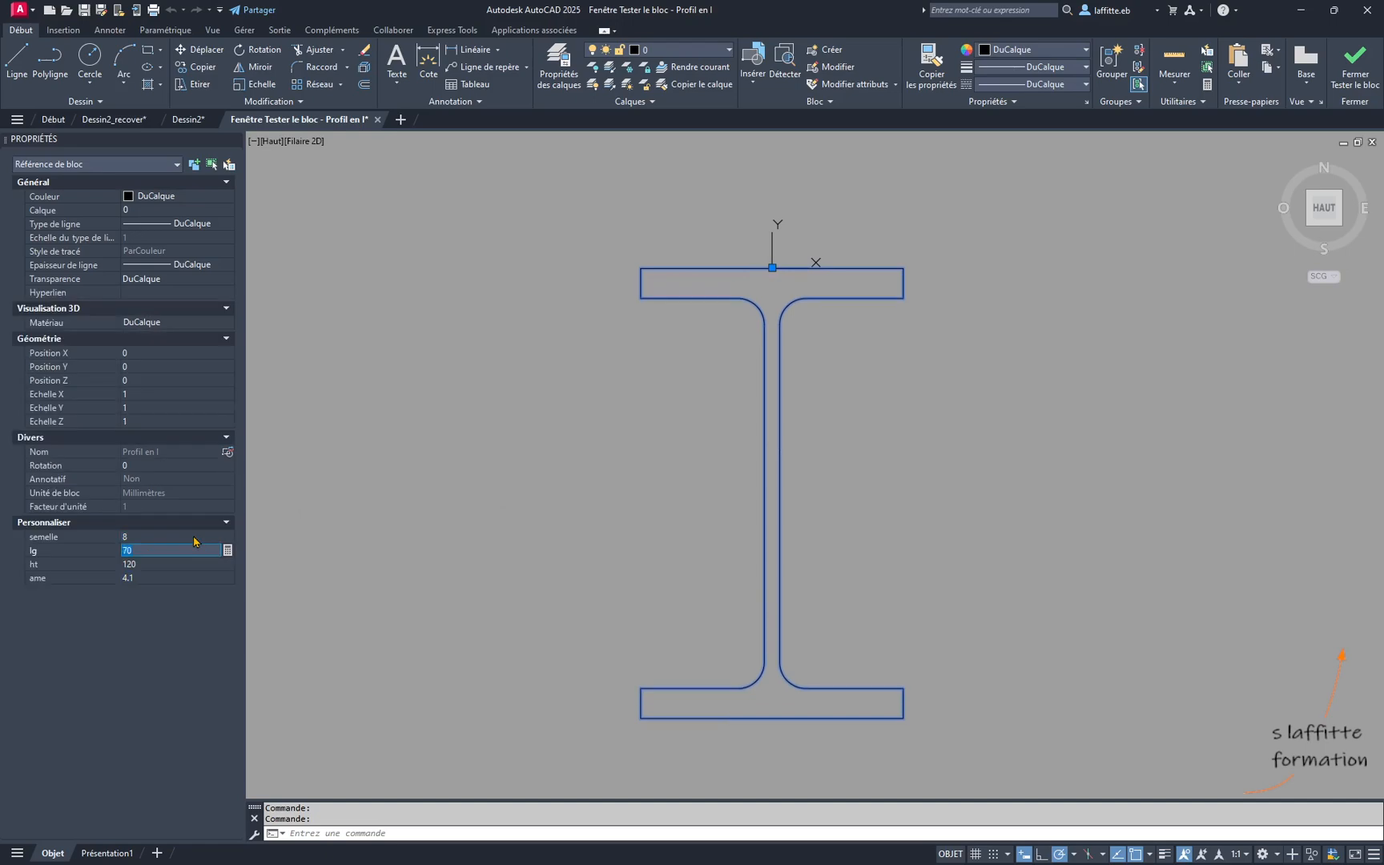
pyautogui.click(177, 577)
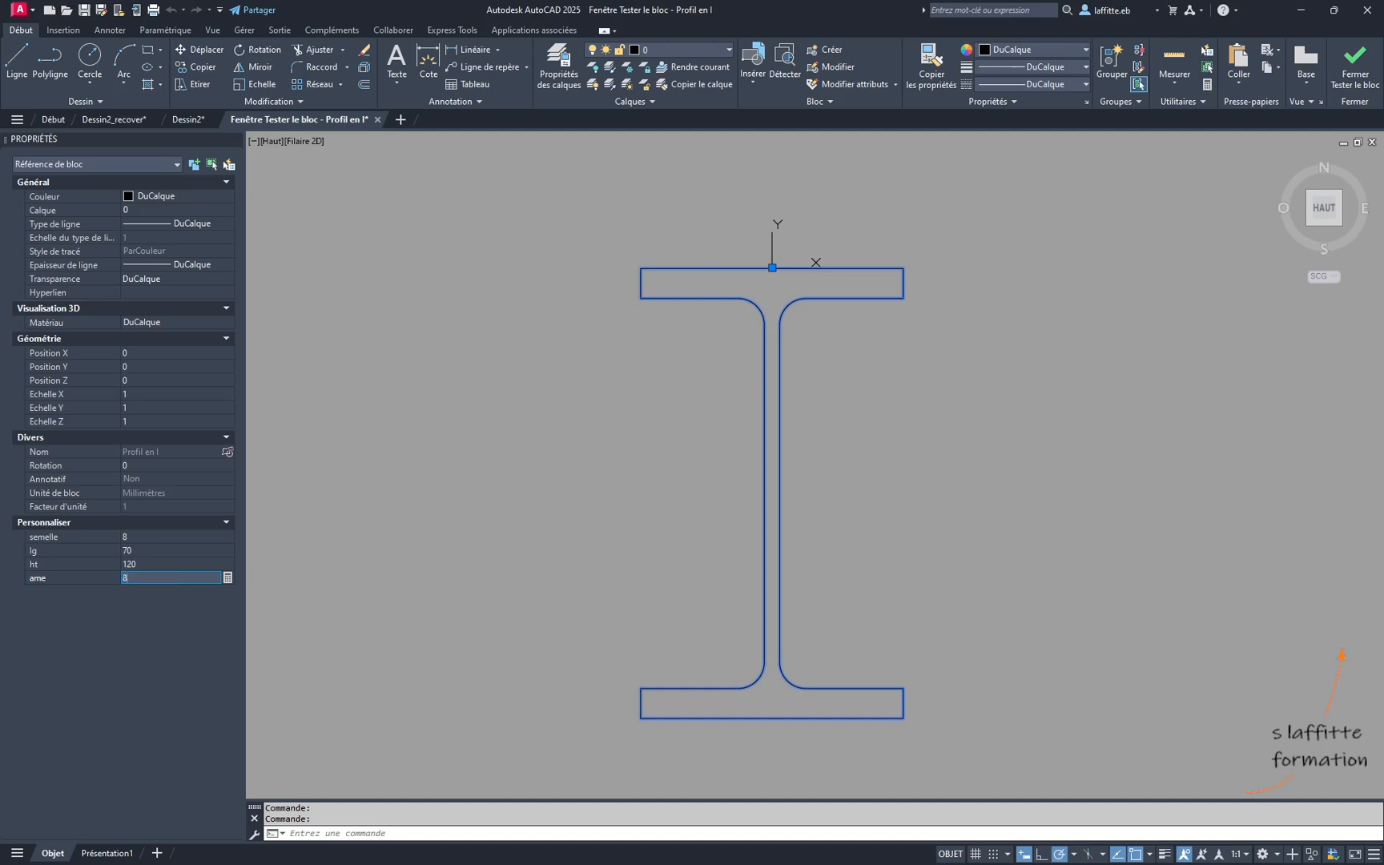
pyautogui.write('8')
pyautogui.press('Return')
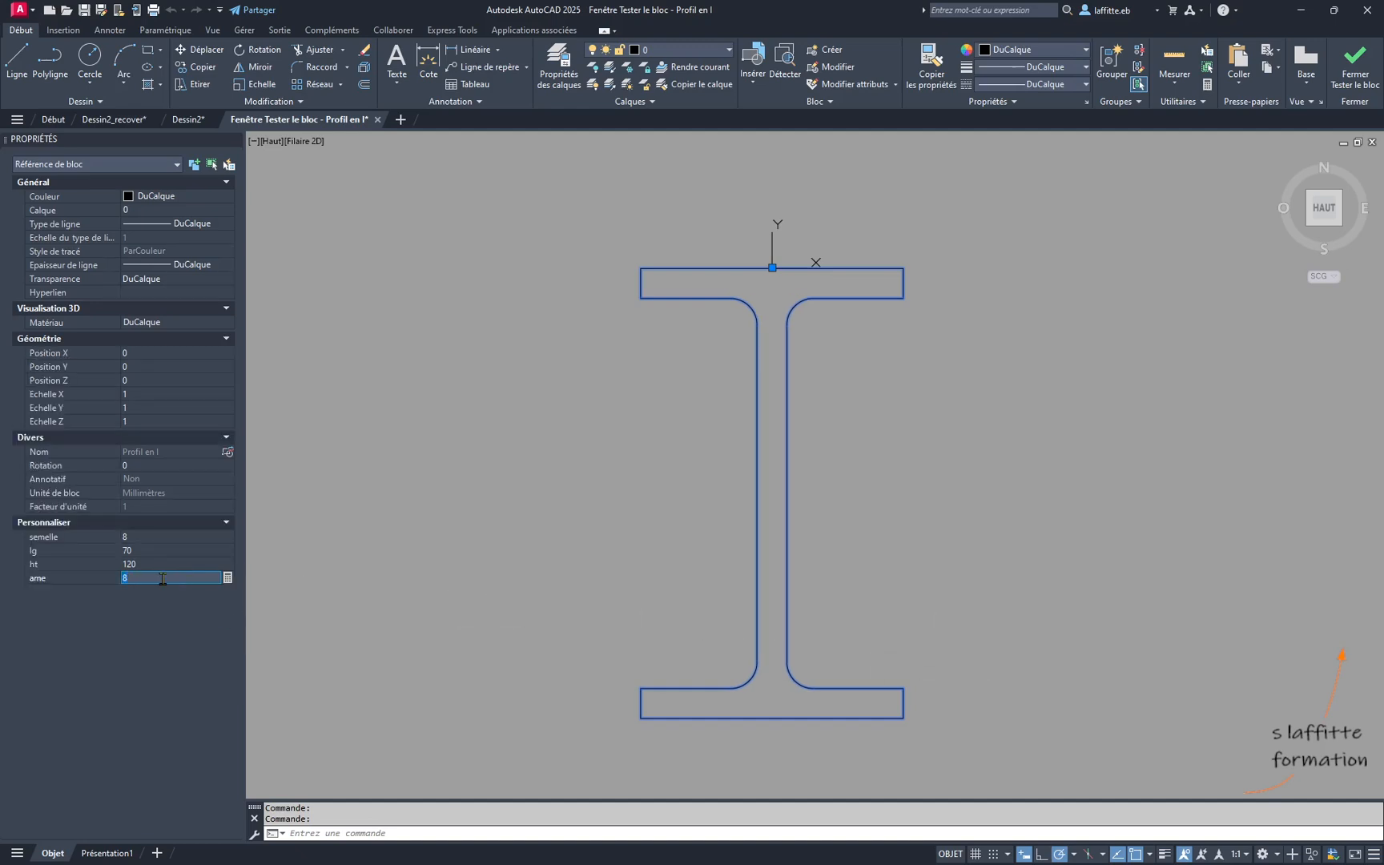
pyautogui.write('5')
pyautogui.press('Return')
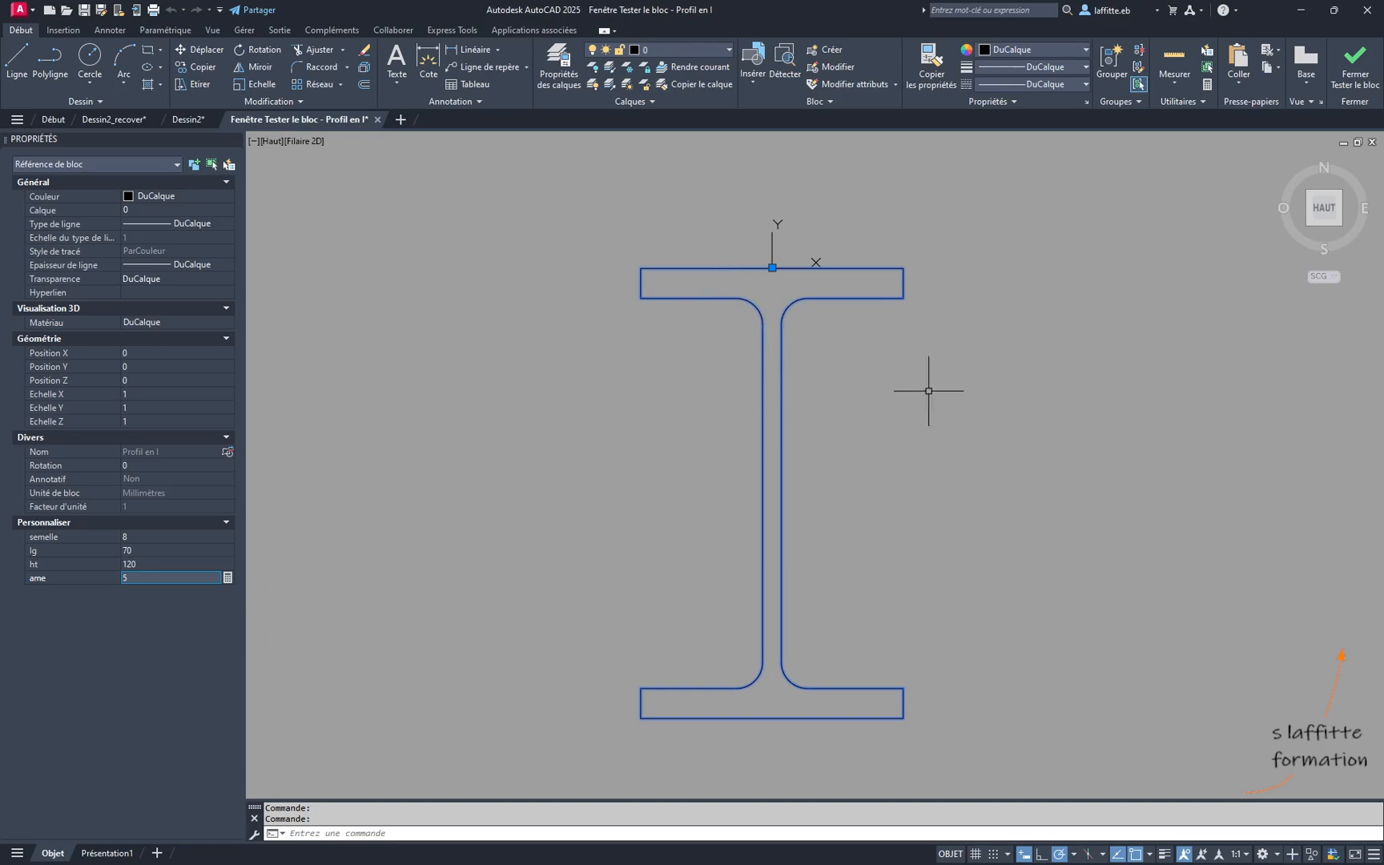
pyautogui.click(1356, 73)
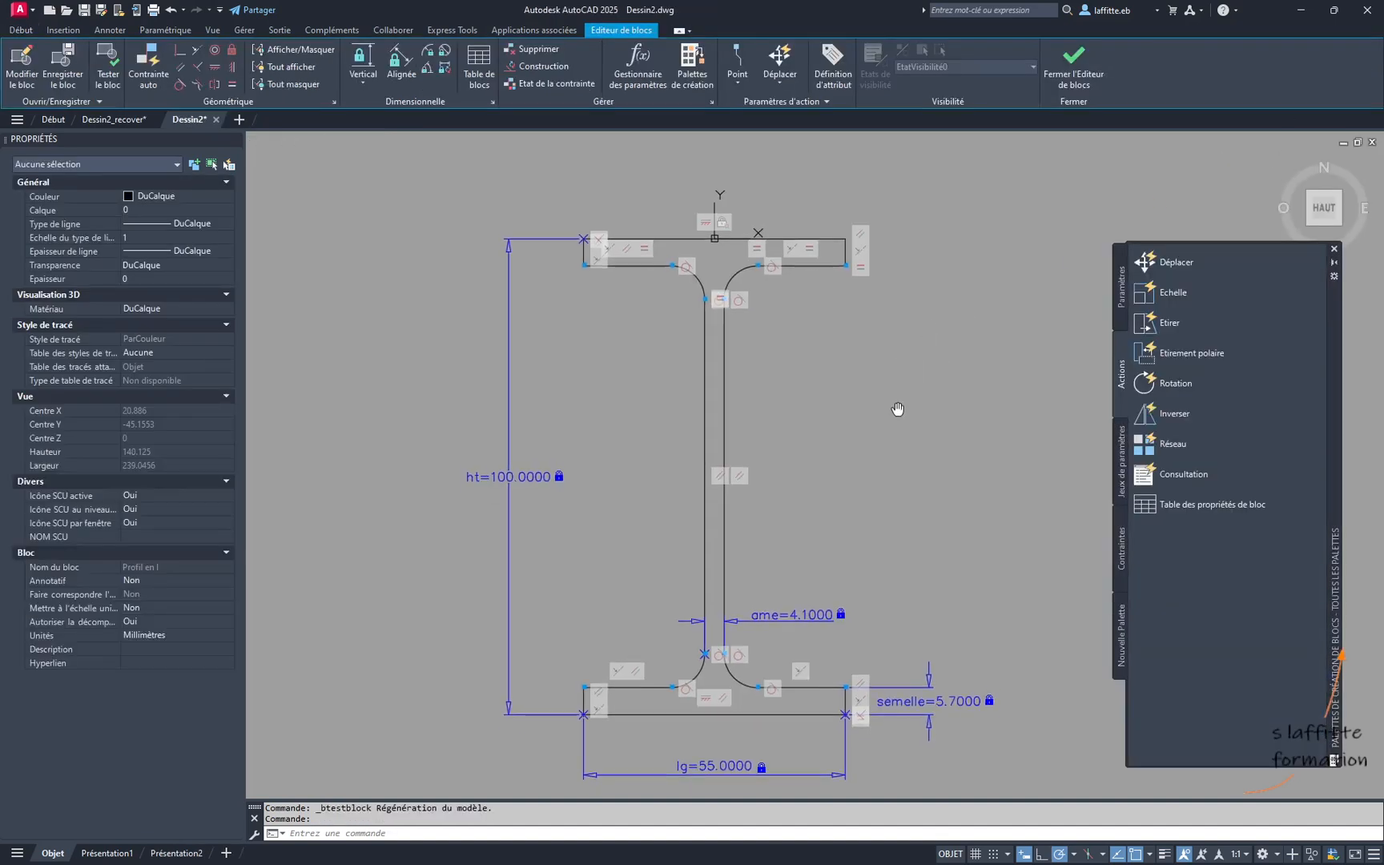
# - Add a radius constraint parameter to the upper-left fillet arc, placing its label beside the web and accepting the default name and value
pyautogui.moveTo(897, 409); pyautogui.dragTo(898, 404, button='middle')
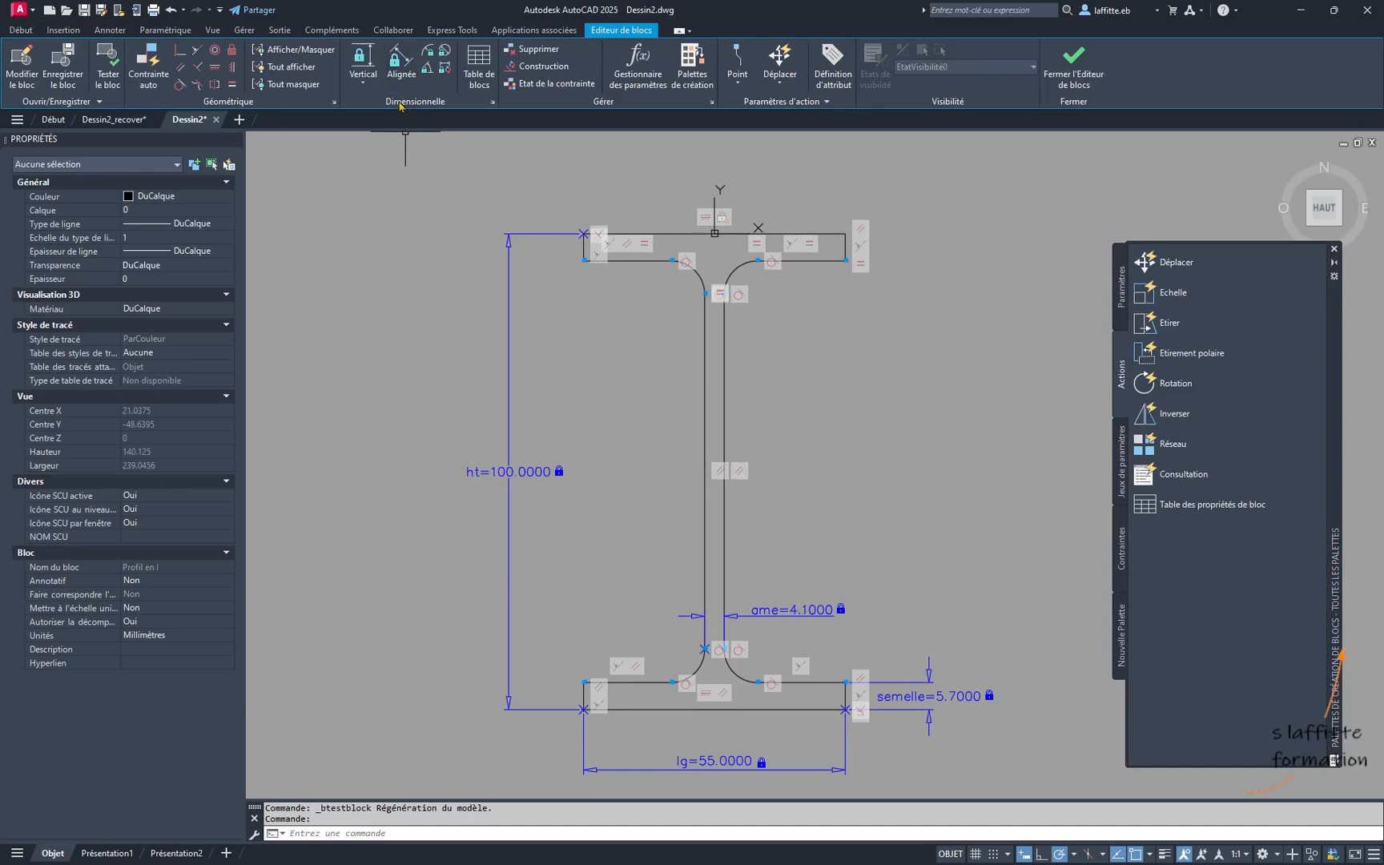
pyautogui.click(429, 51)
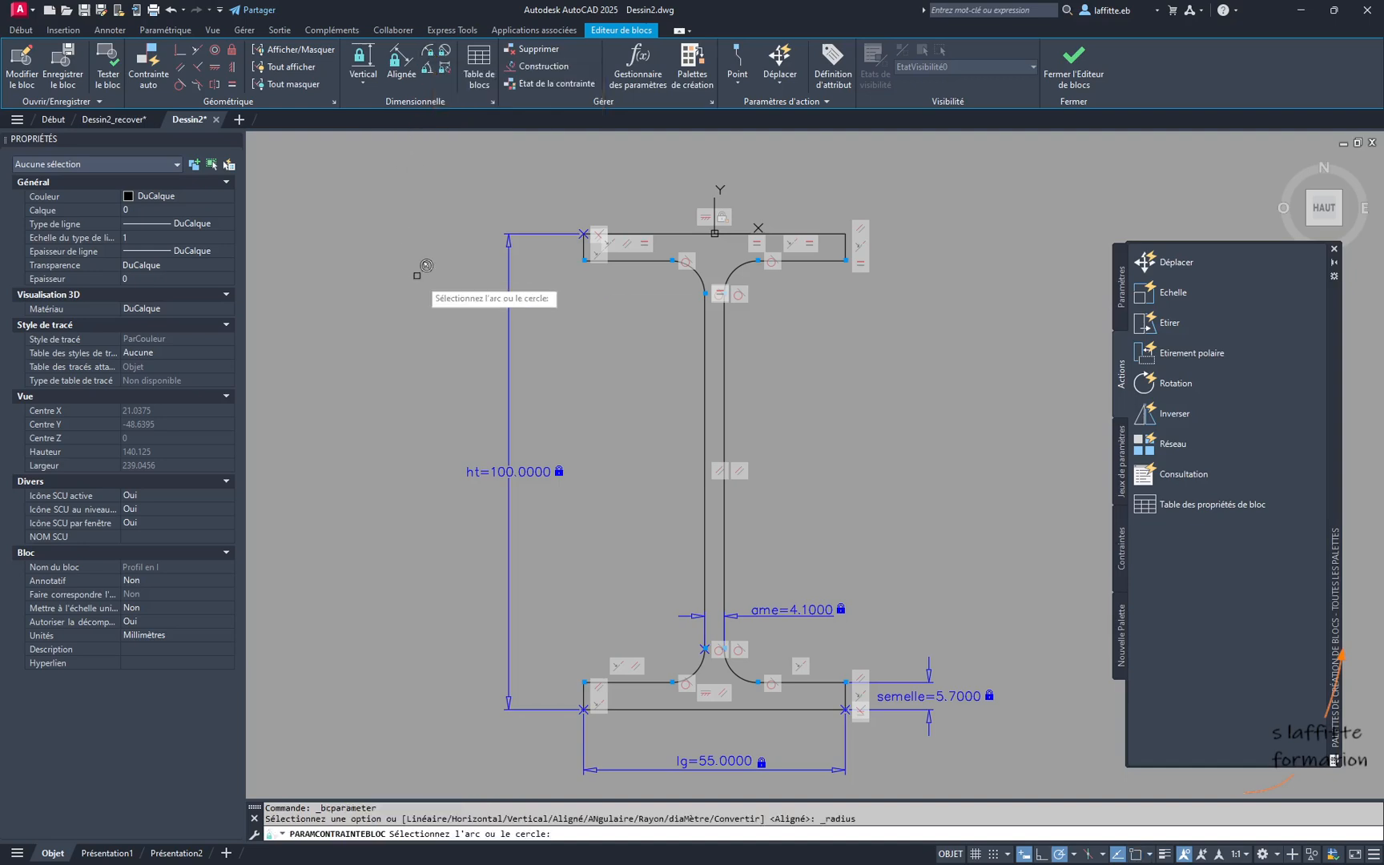
pyautogui.click(694, 271)
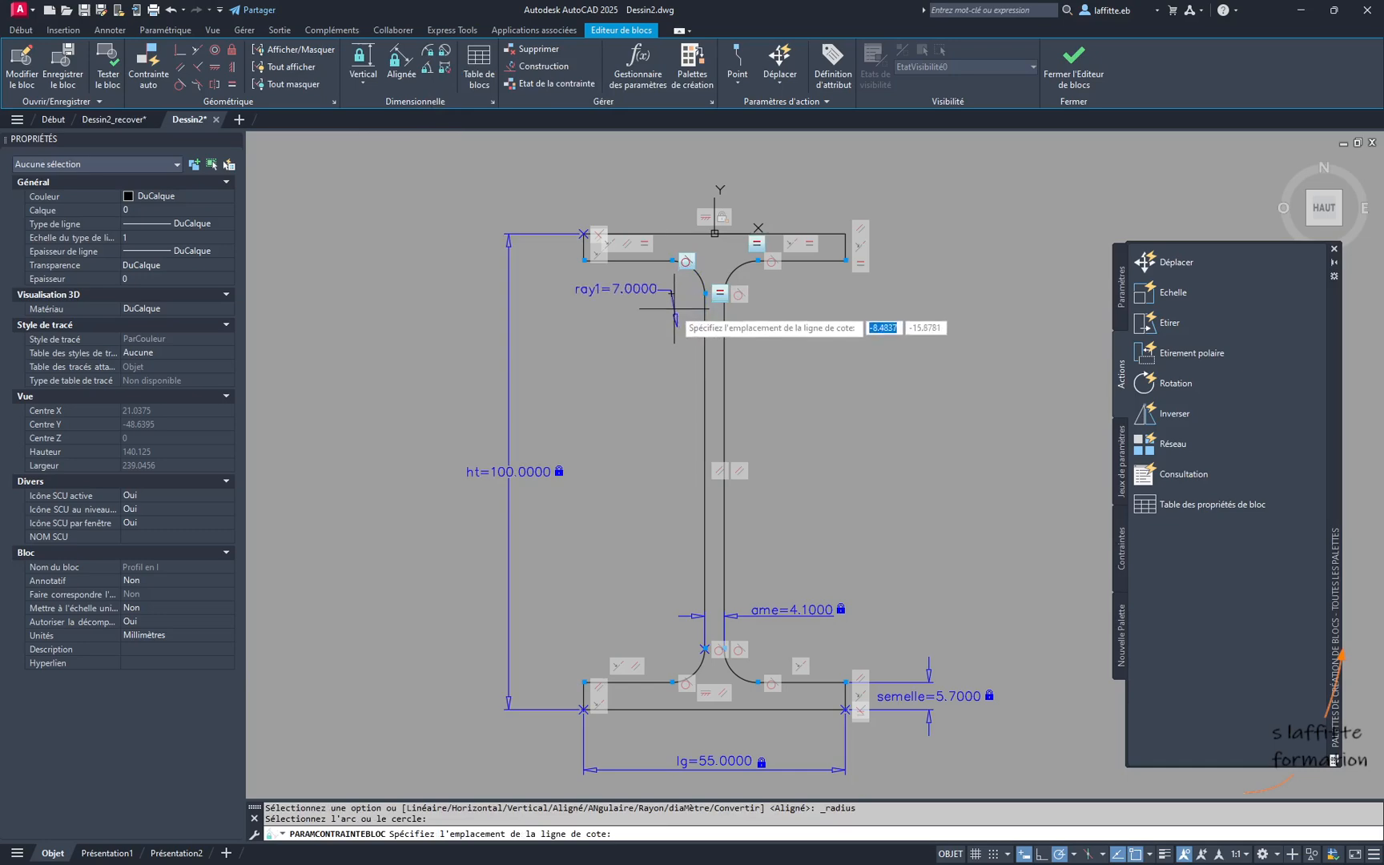
pyautogui.click(672, 291)
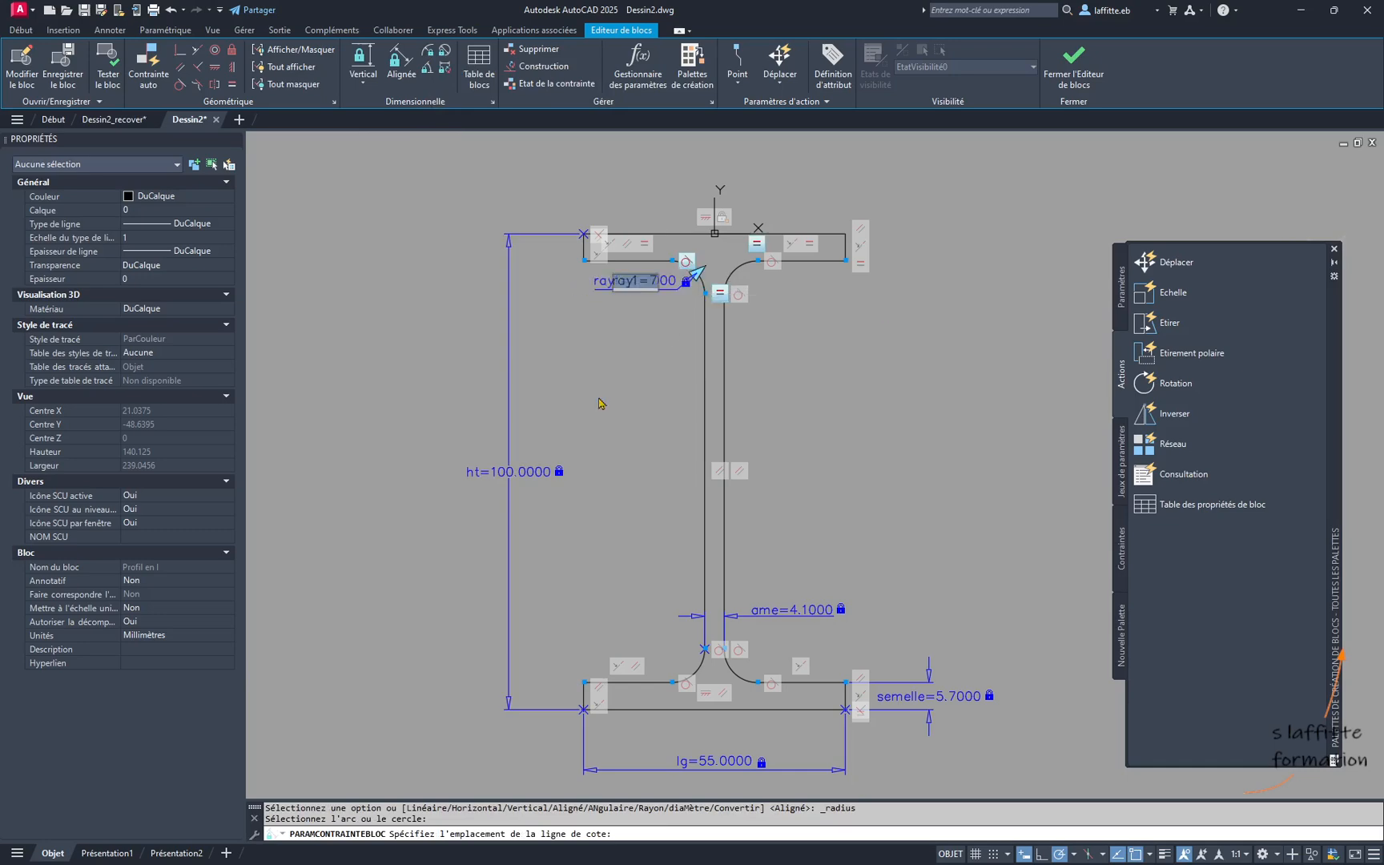
pyautogui.press('Return')
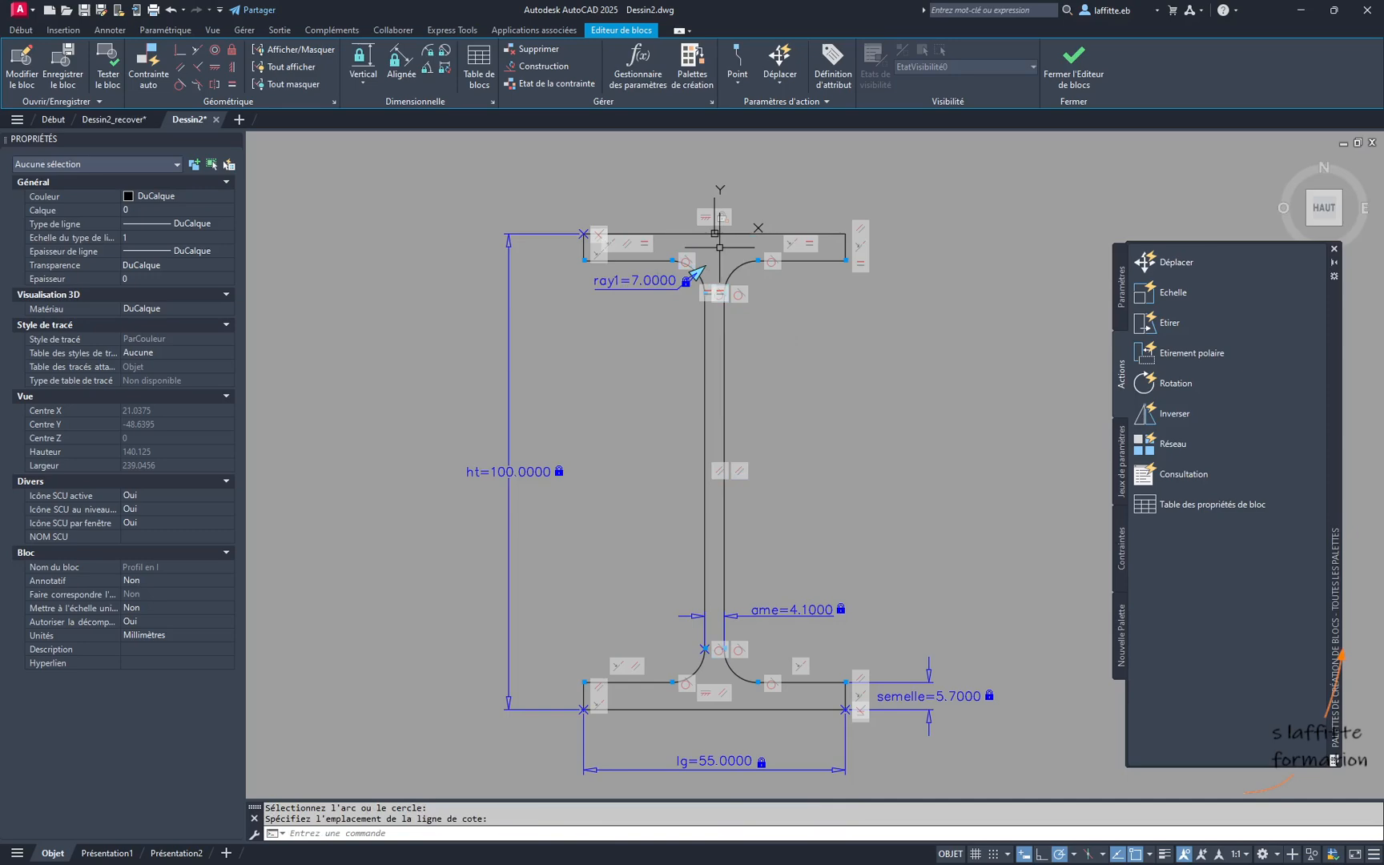
# - Apply an Equal constraint between the upper-left fillet arc and the lower-left fillet arc of the profile
pyautogui.scroll(2, 719, 248)
pyautogui.scroll(-2, 757, 306)
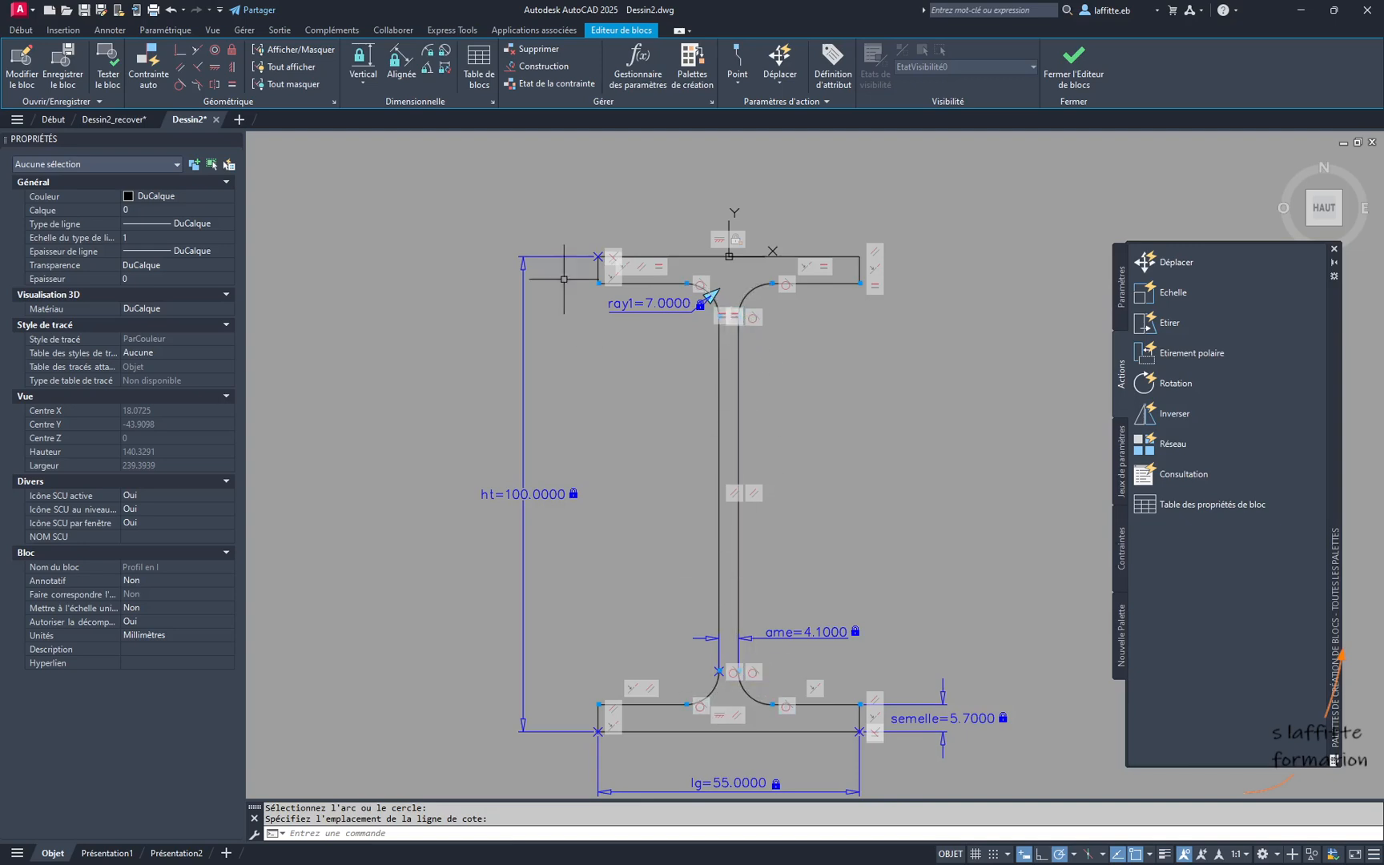
pyautogui.click(232, 85)
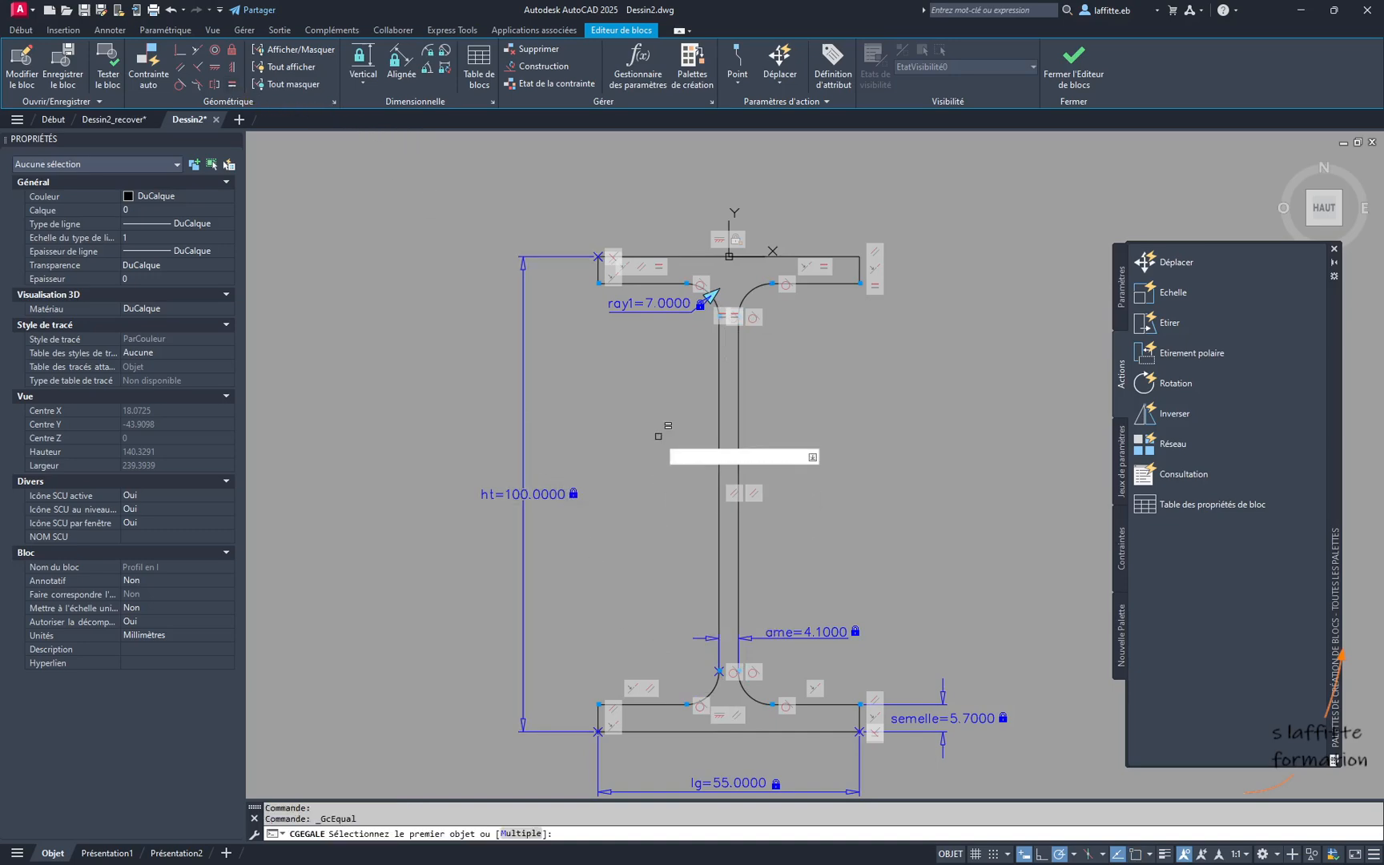
pyautogui.scroll(5, 710, 296)
pyautogui.click(736, 330)
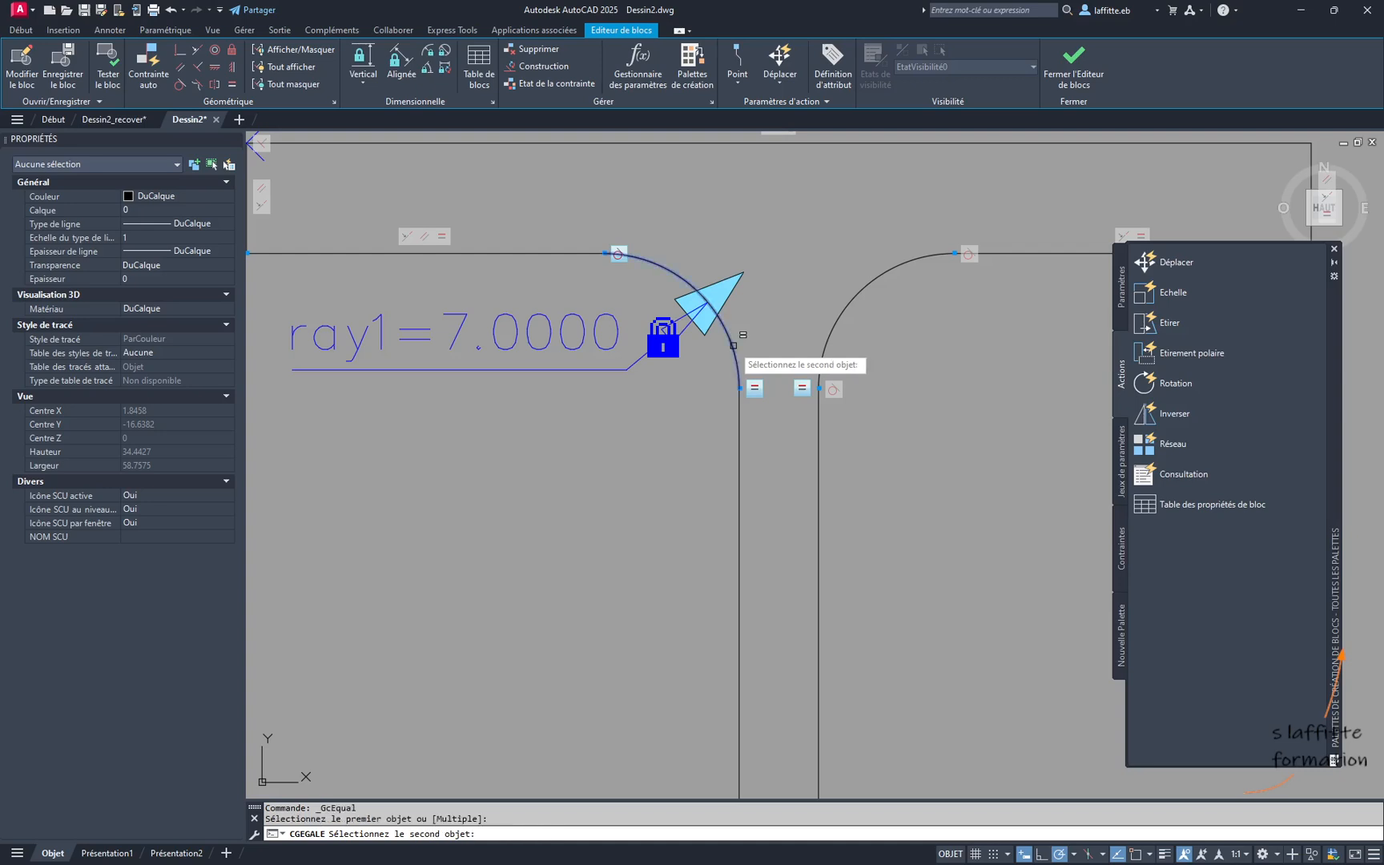
pyautogui.scroll(-4, 733, 309)
pyautogui.scroll(2, 731, 703)
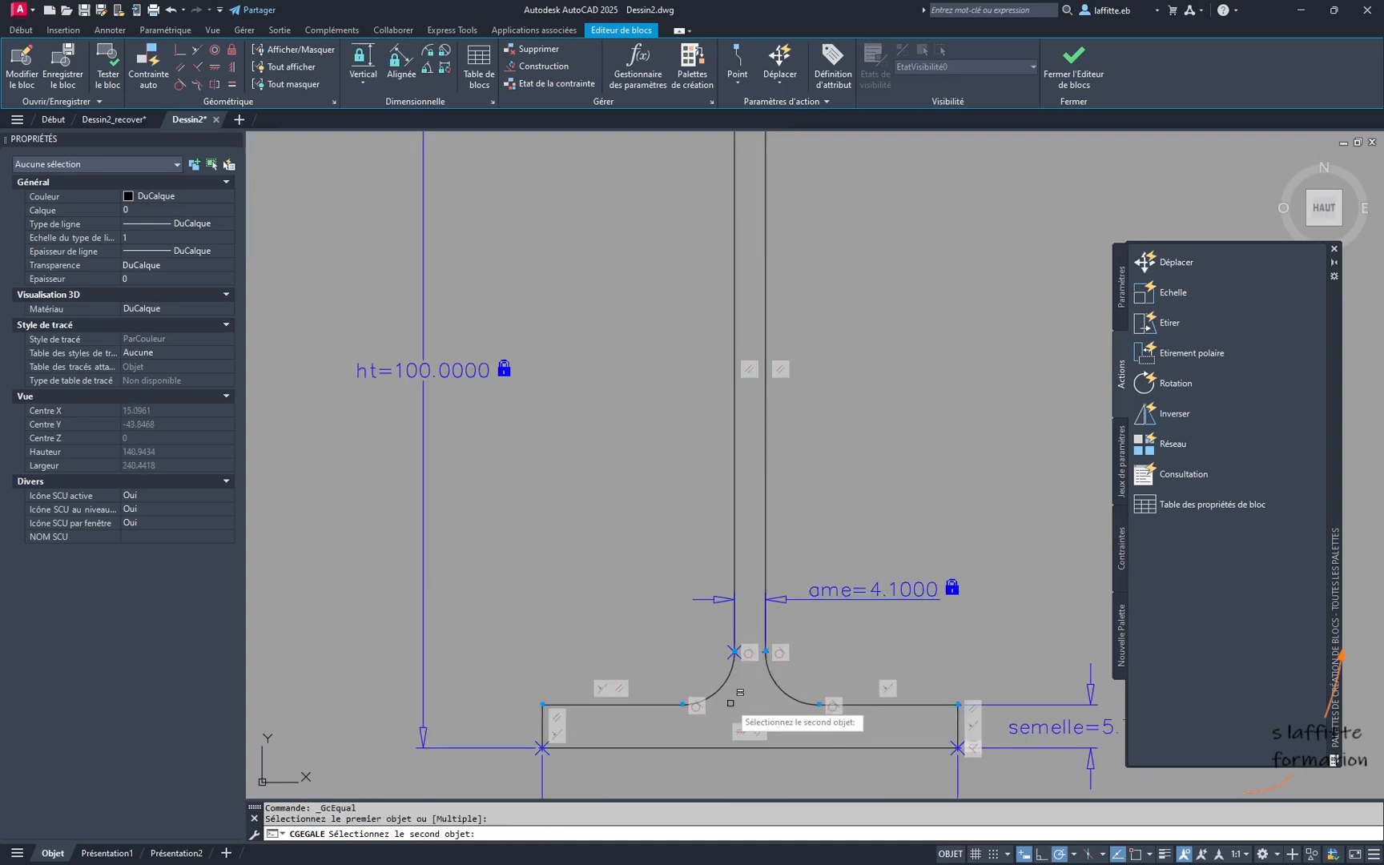
pyautogui.click(728, 676)
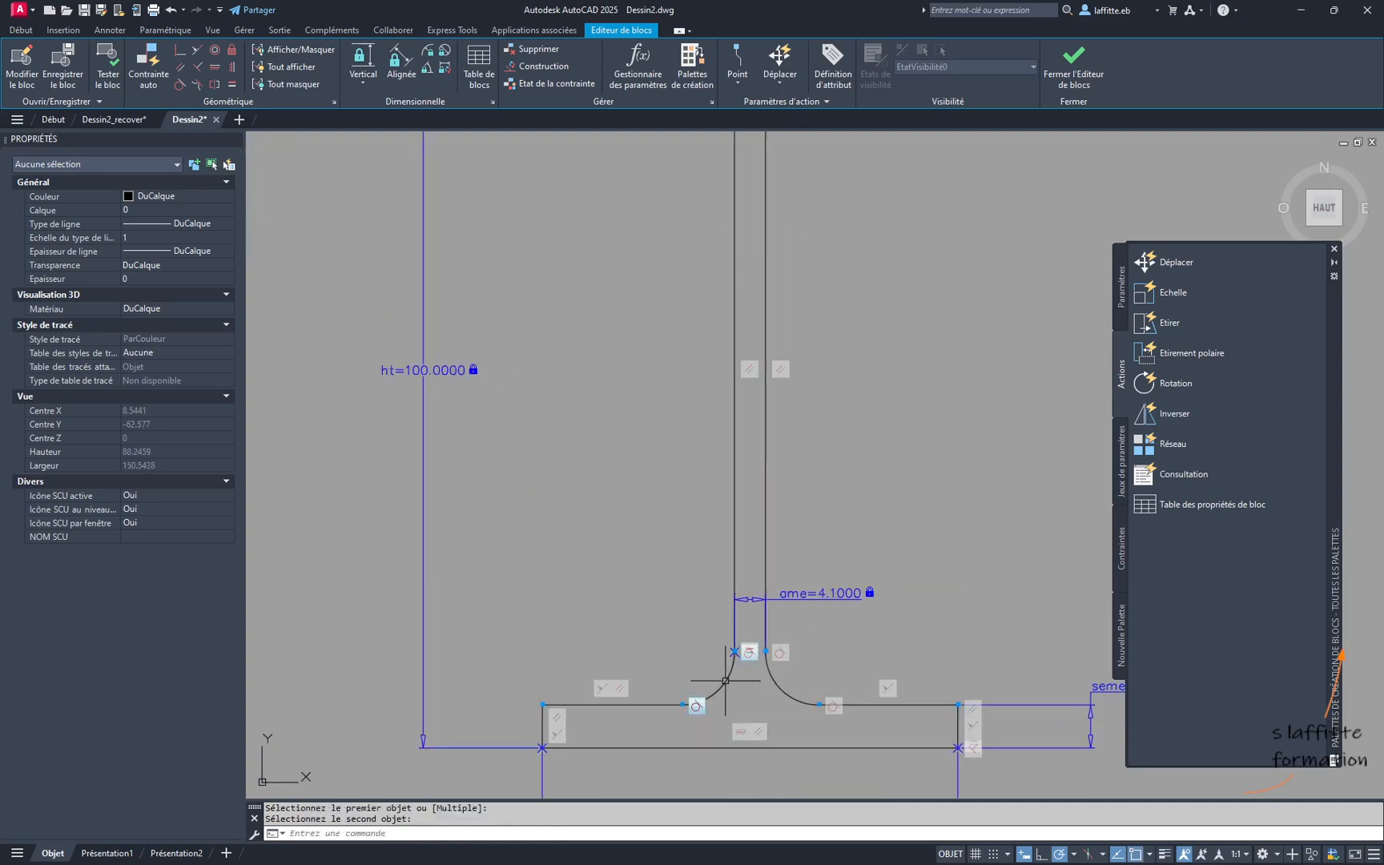
pyautogui.scroll(-2, 724, 660)
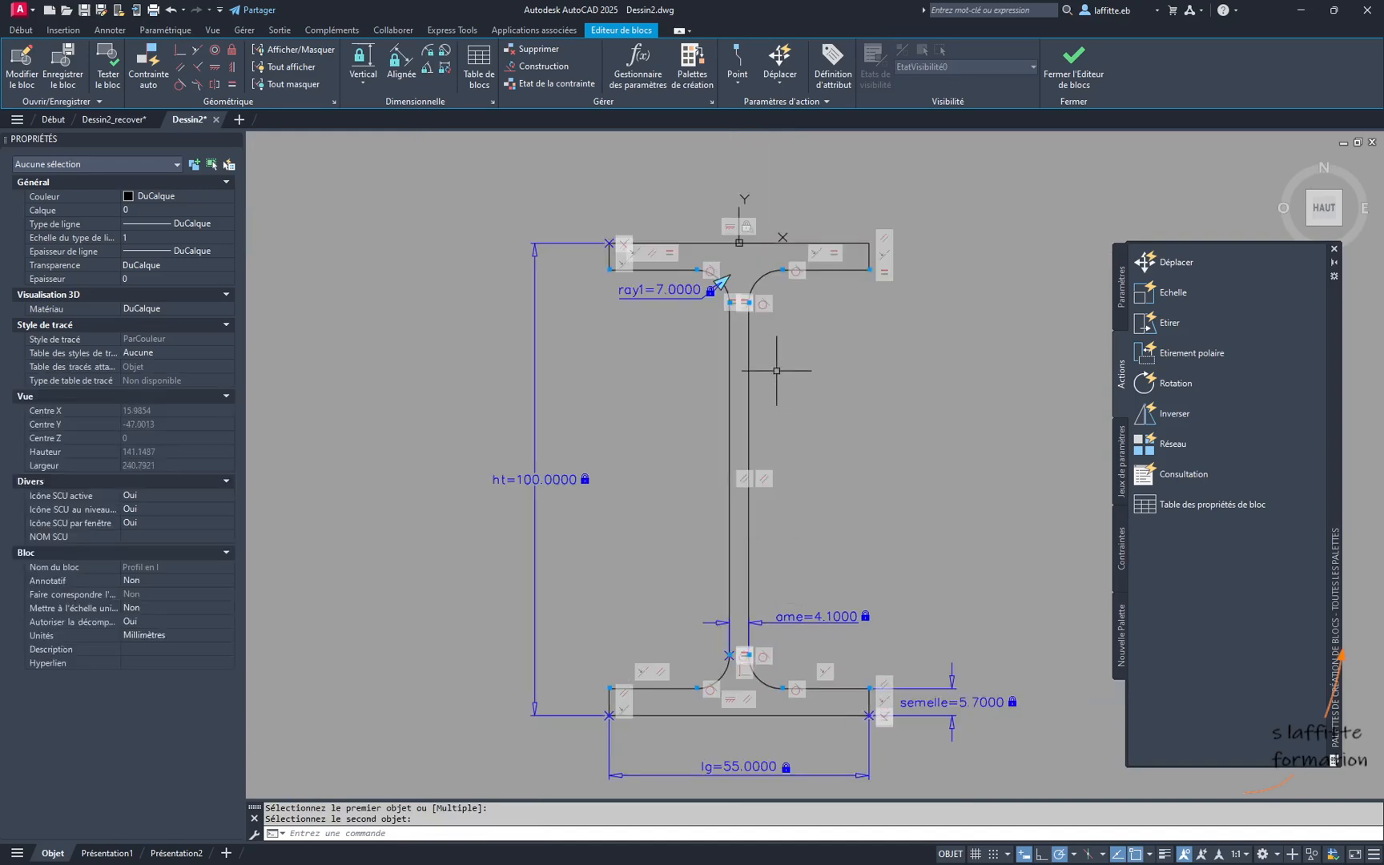
# - Open the block test, select the profile to check its custom properties and grips, and close the test
pyautogui.scroll(2, 746, 680)
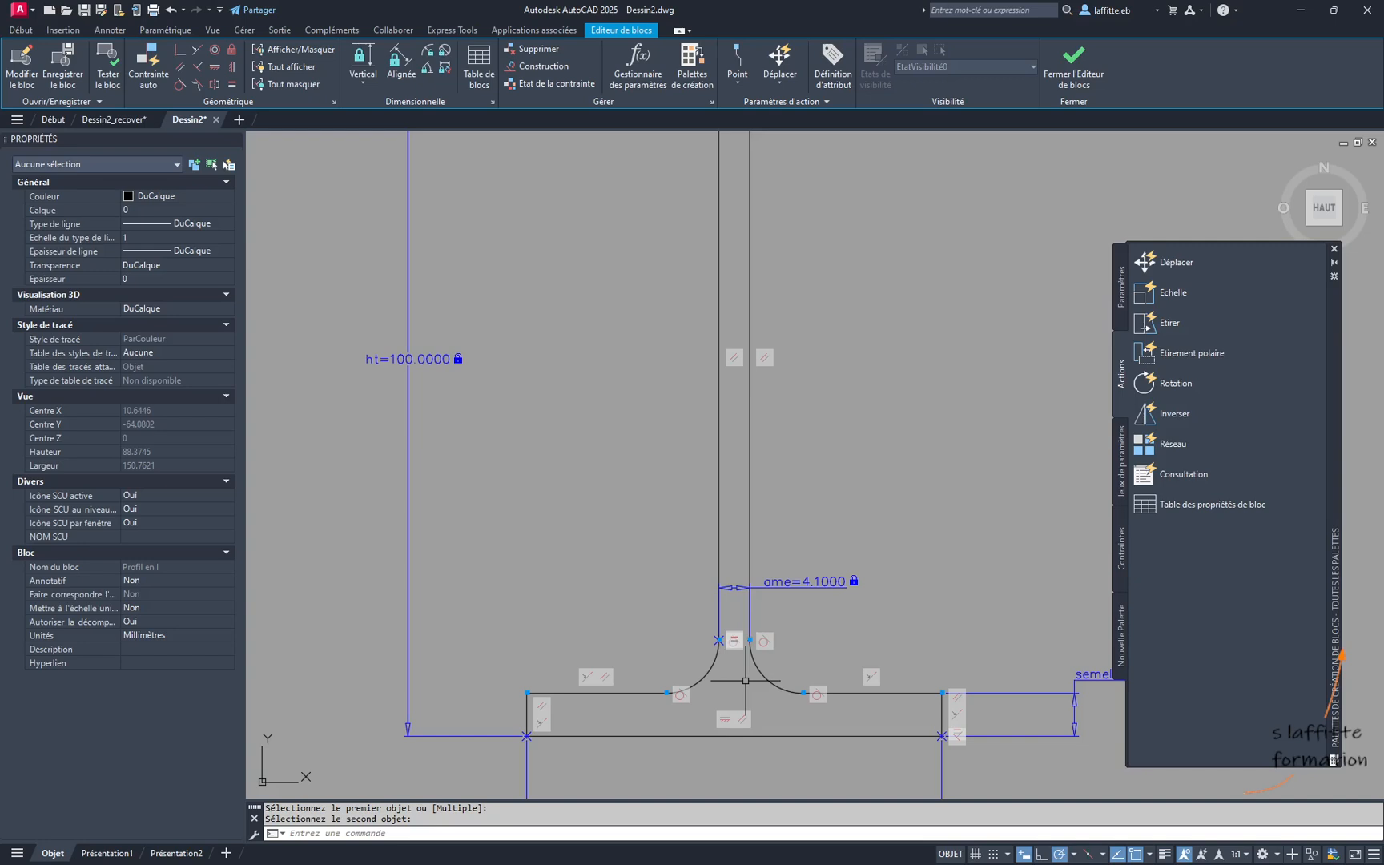
pyautogui.scroll(-4, 745, 680)
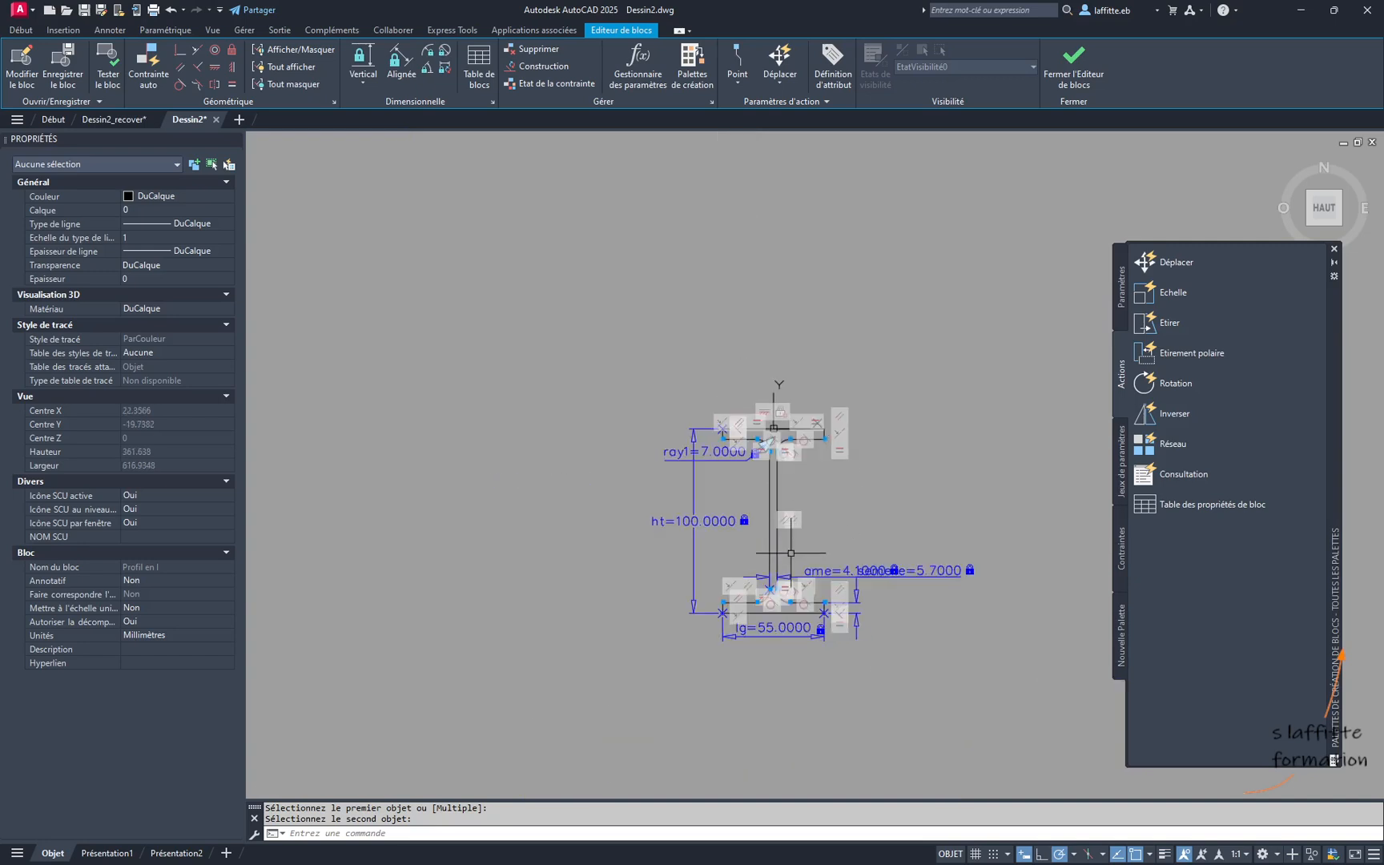
pyautogui.scroll(3, 791, 552)
pyautogui.click(107, 68)
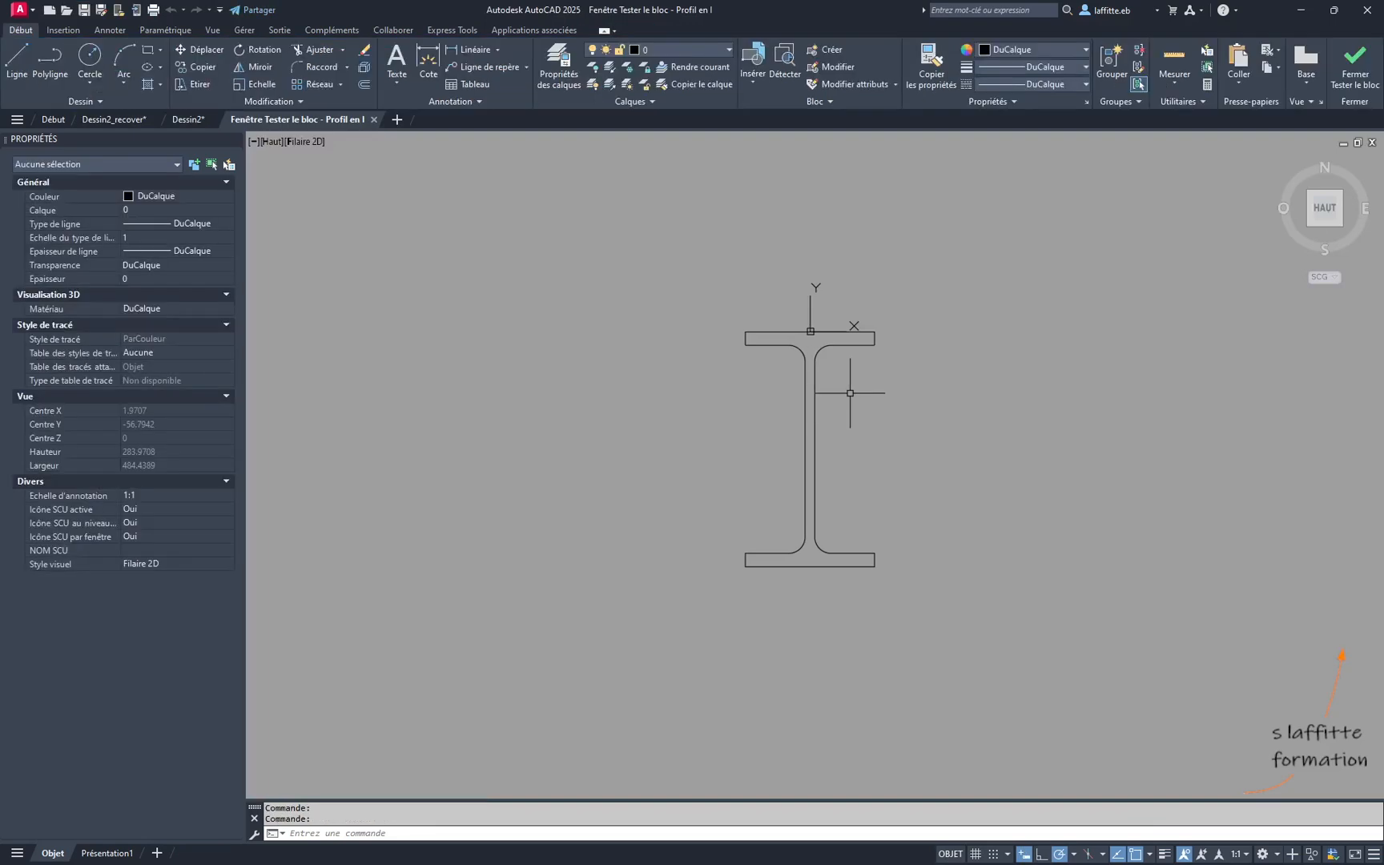
pyautogui.click(815, 417)
pyautogui.moveTo(884, 402); pyautogui.dragTo(834, 422, button='middle')
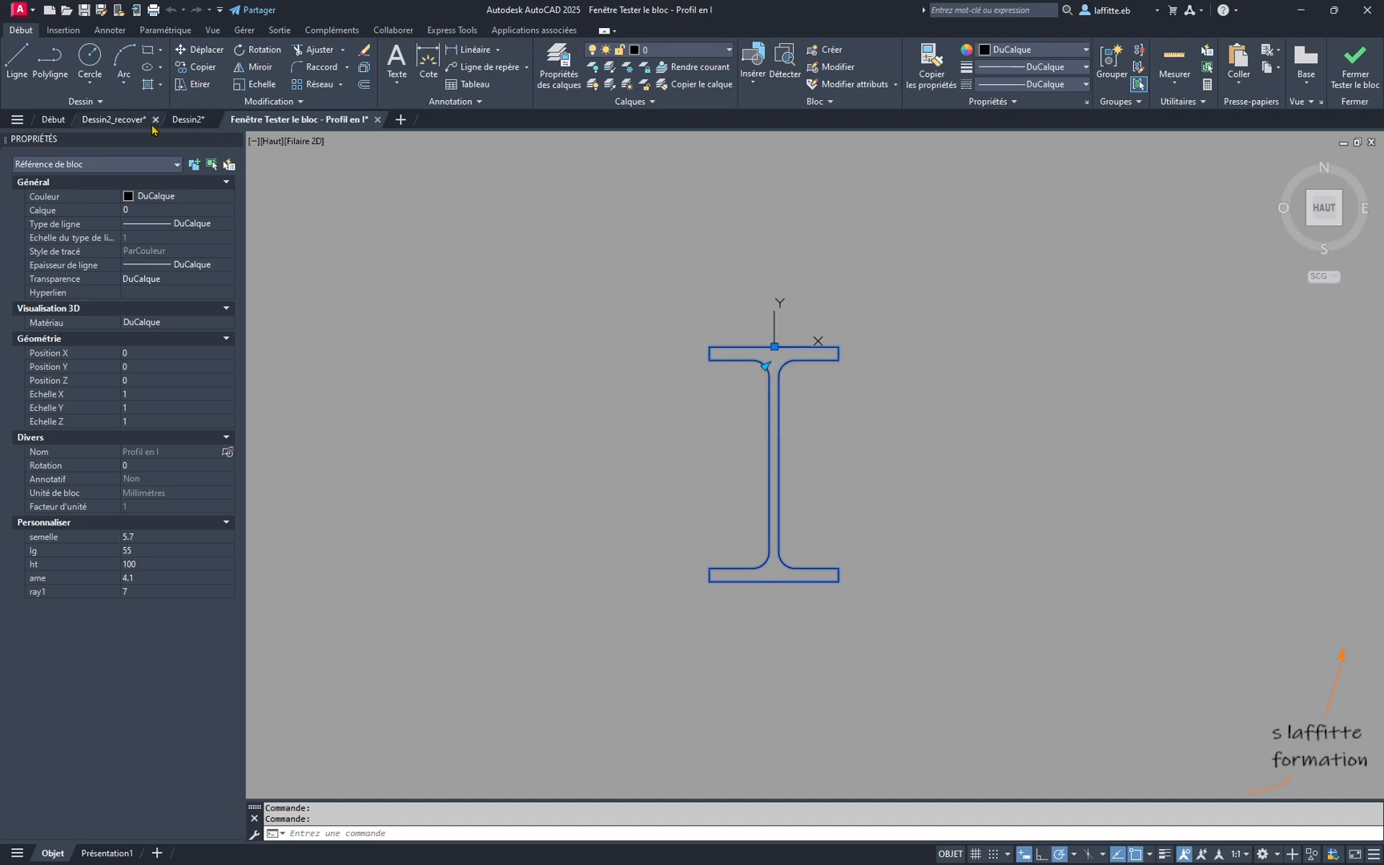
pyautogui.click(1355, 68)
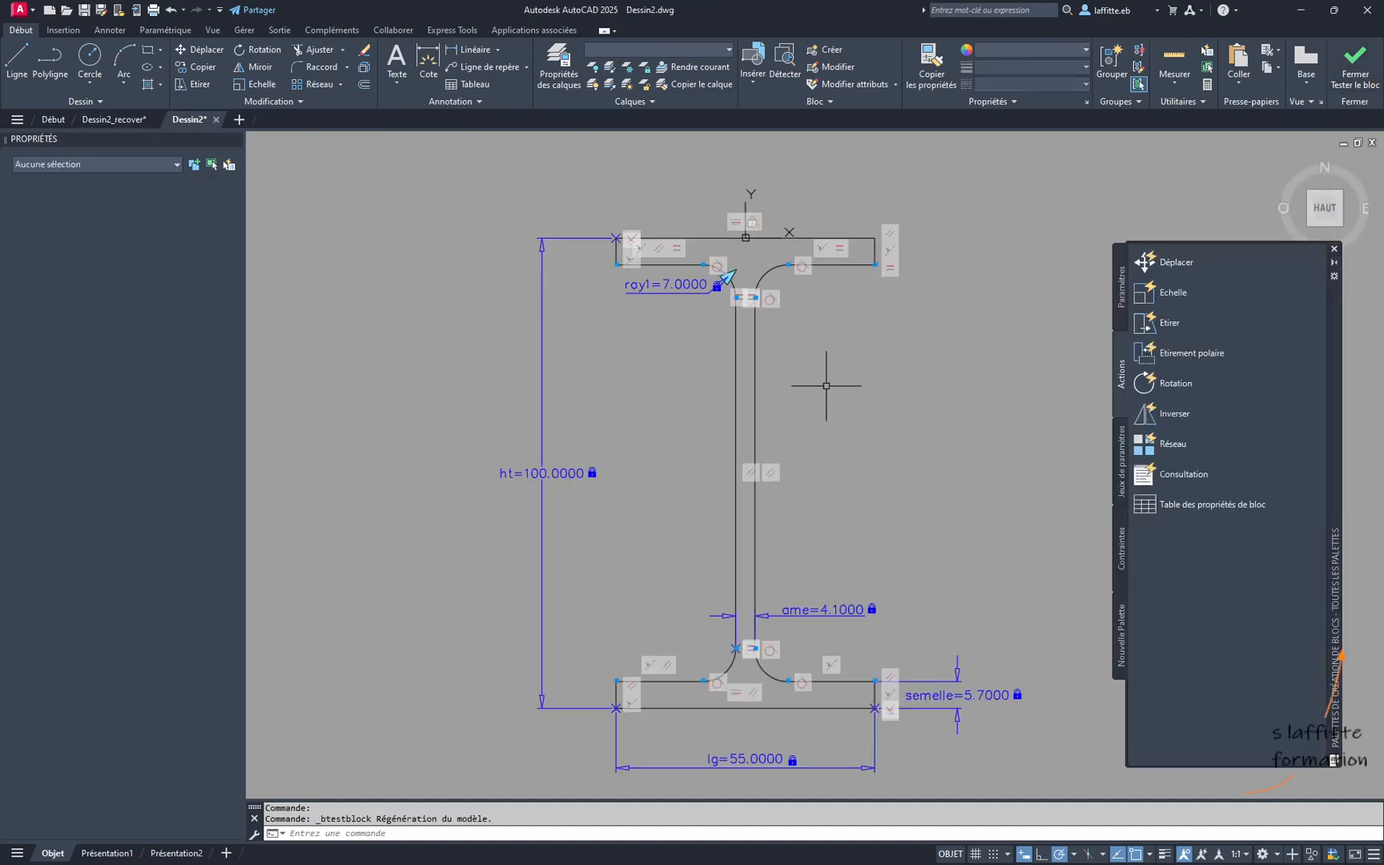
# - Set the number of grips of the ray1 radius parameter to 0
pyautogui.click(677, 284)
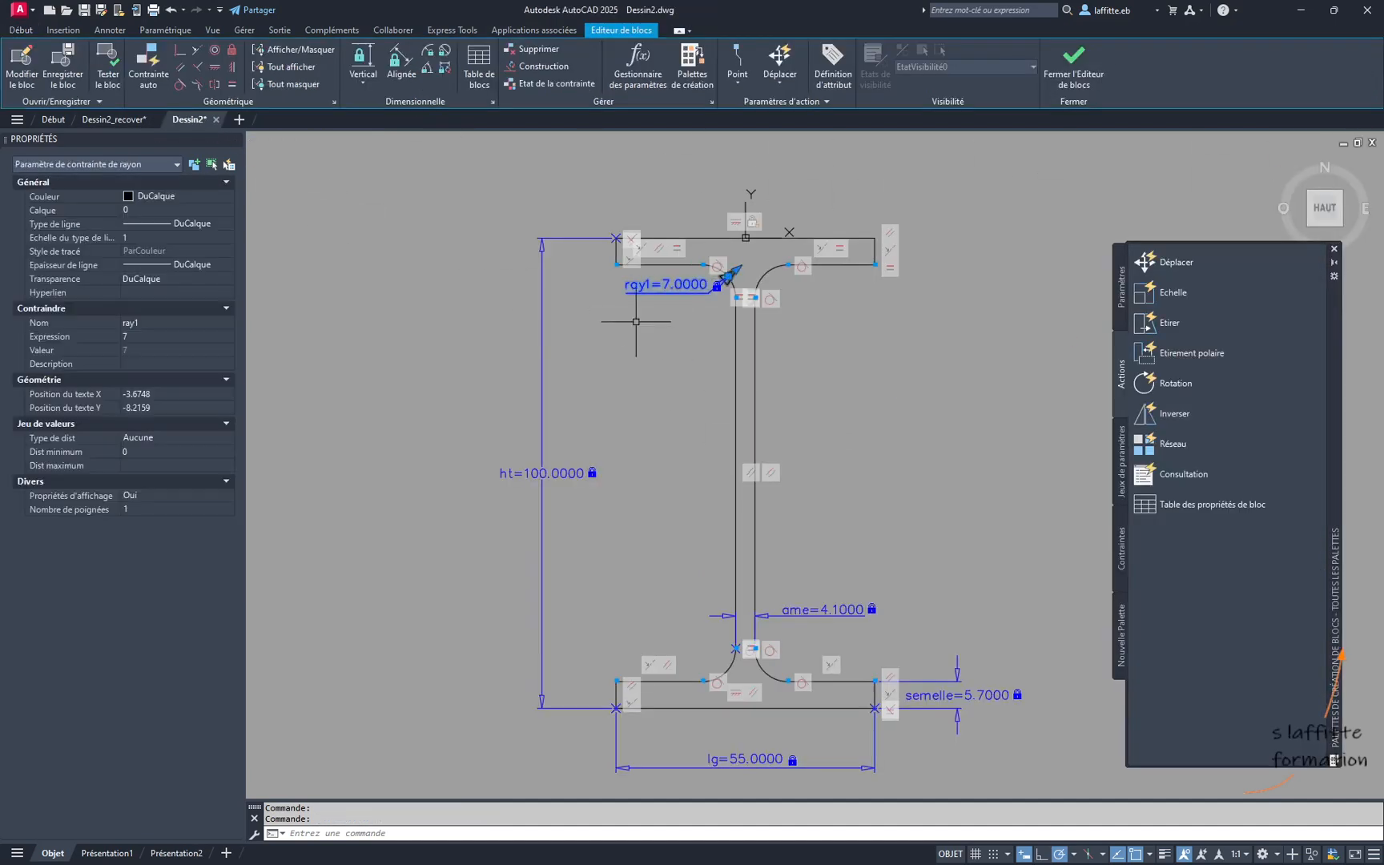
pyautogui.click(228, 509)
pyautogui.click(177, 523)
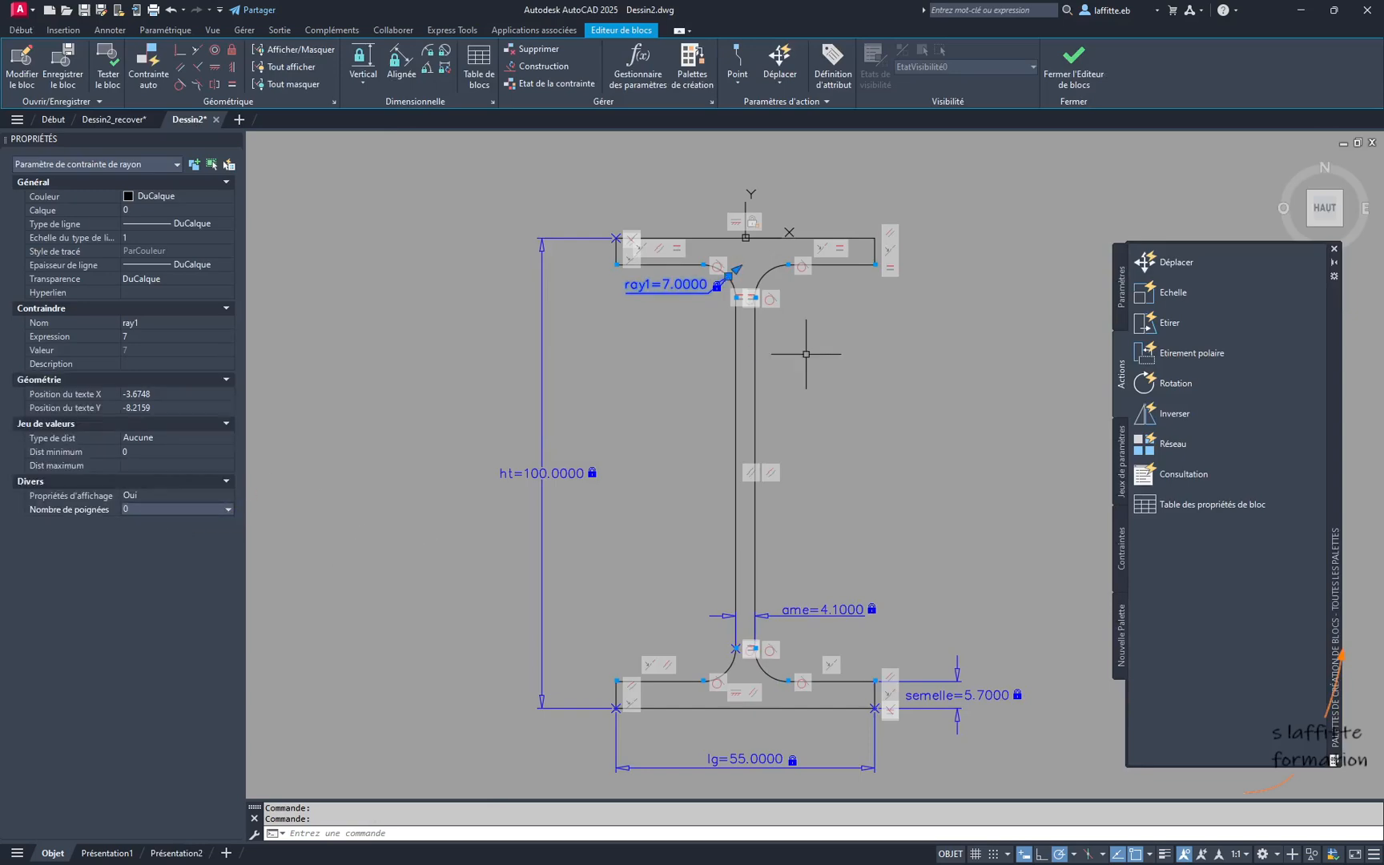
# - Test the block again and set the test profile's ht to 120 and its lg to 70
pyautogui.click(107, 66)
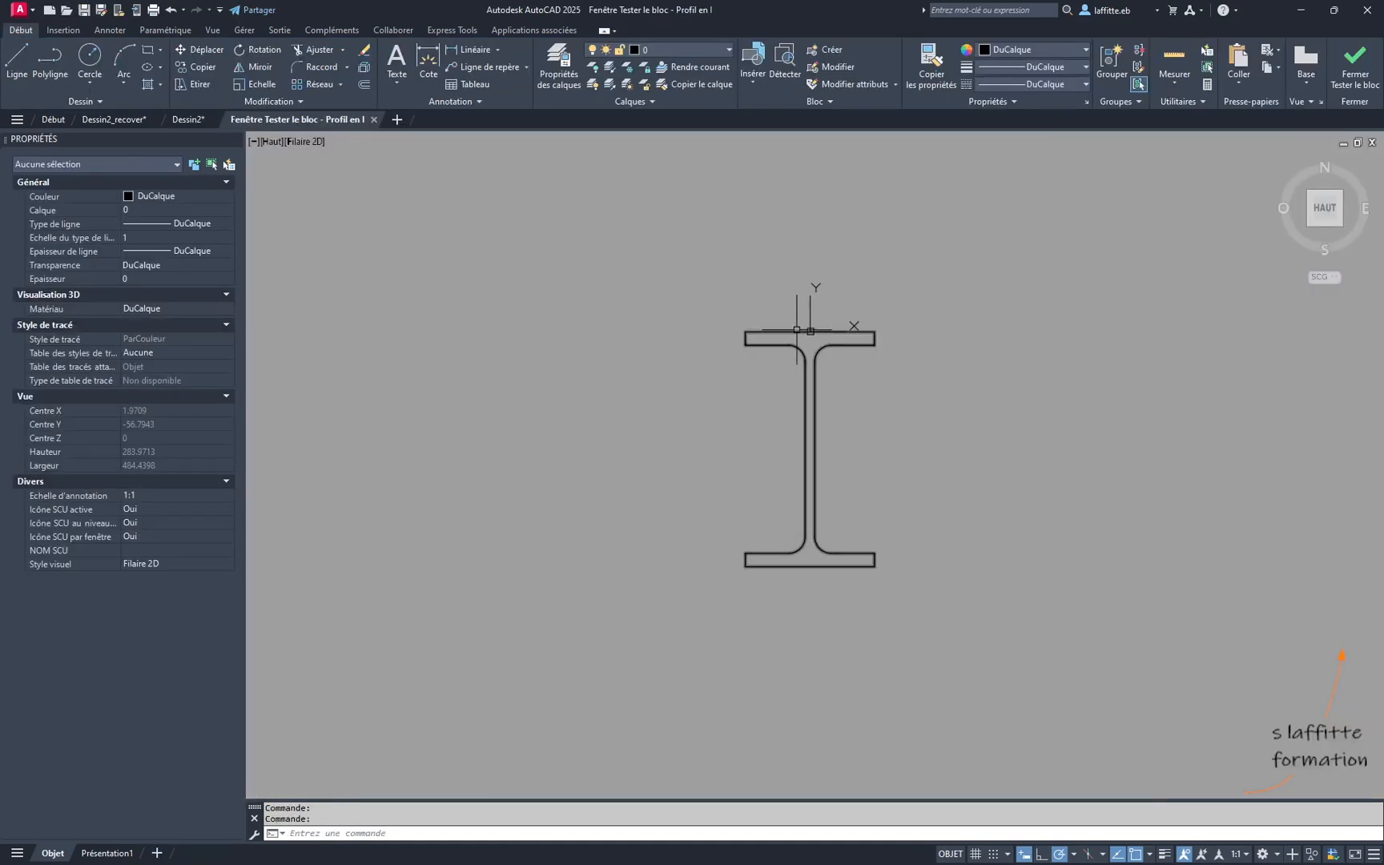
pyautogui.click(797, 348)
pyautogui.moveTo(766, 457); pyautogui.dragTo(686, 477, button='middle')
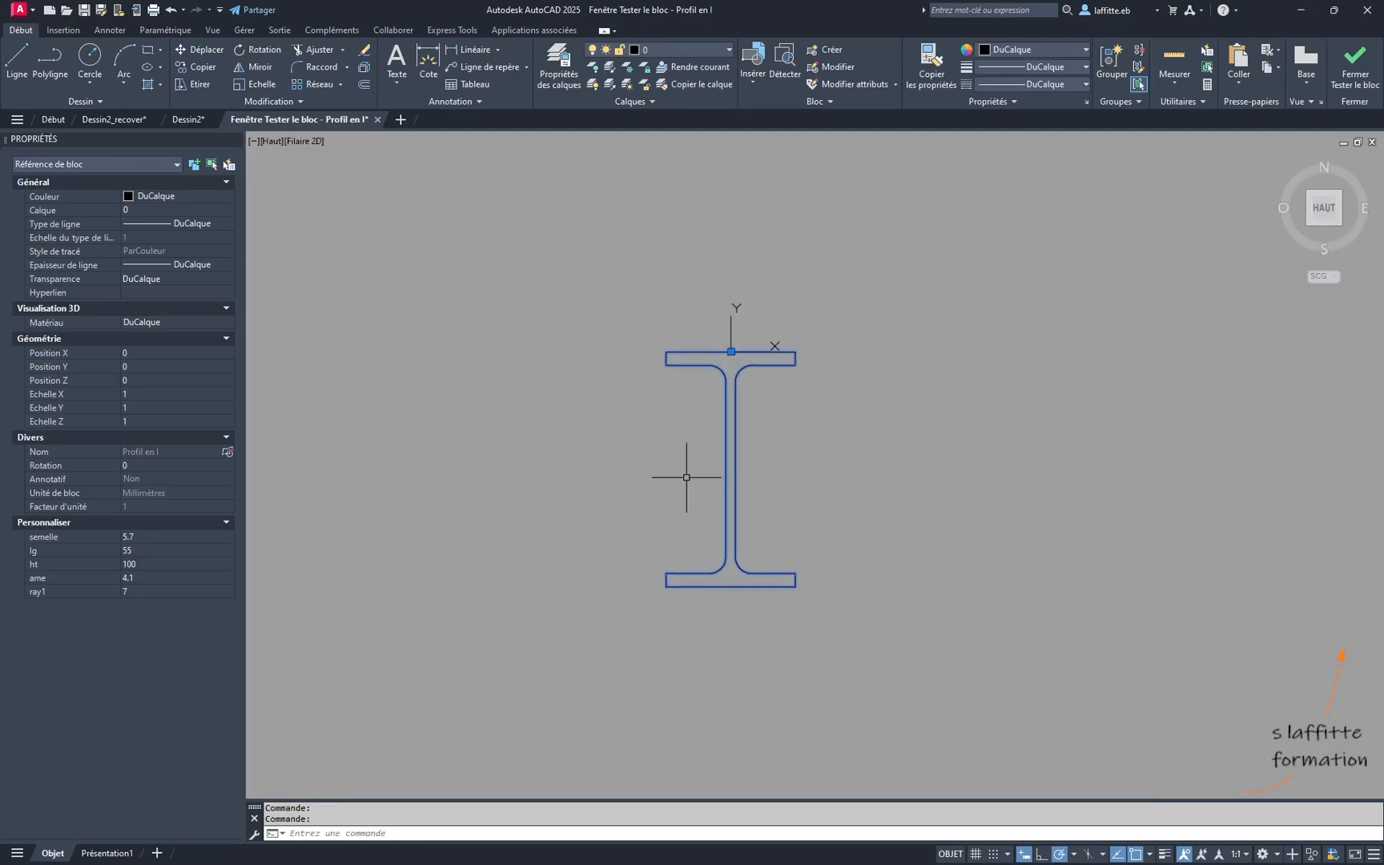
pyautogui.scroll(2, 737, 479)
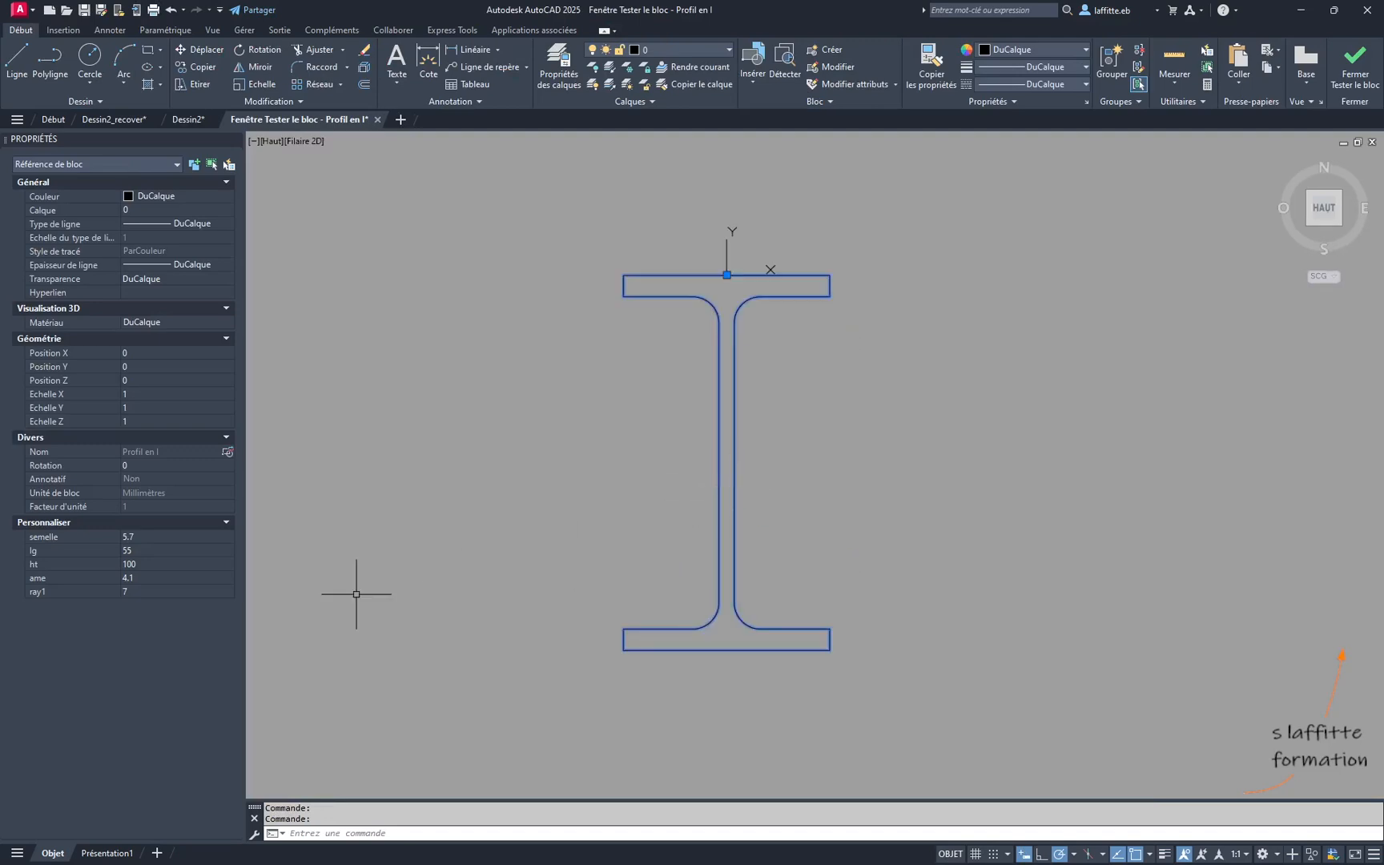
pyautogui.click(166, 562)
pyautogui.press('Tab')
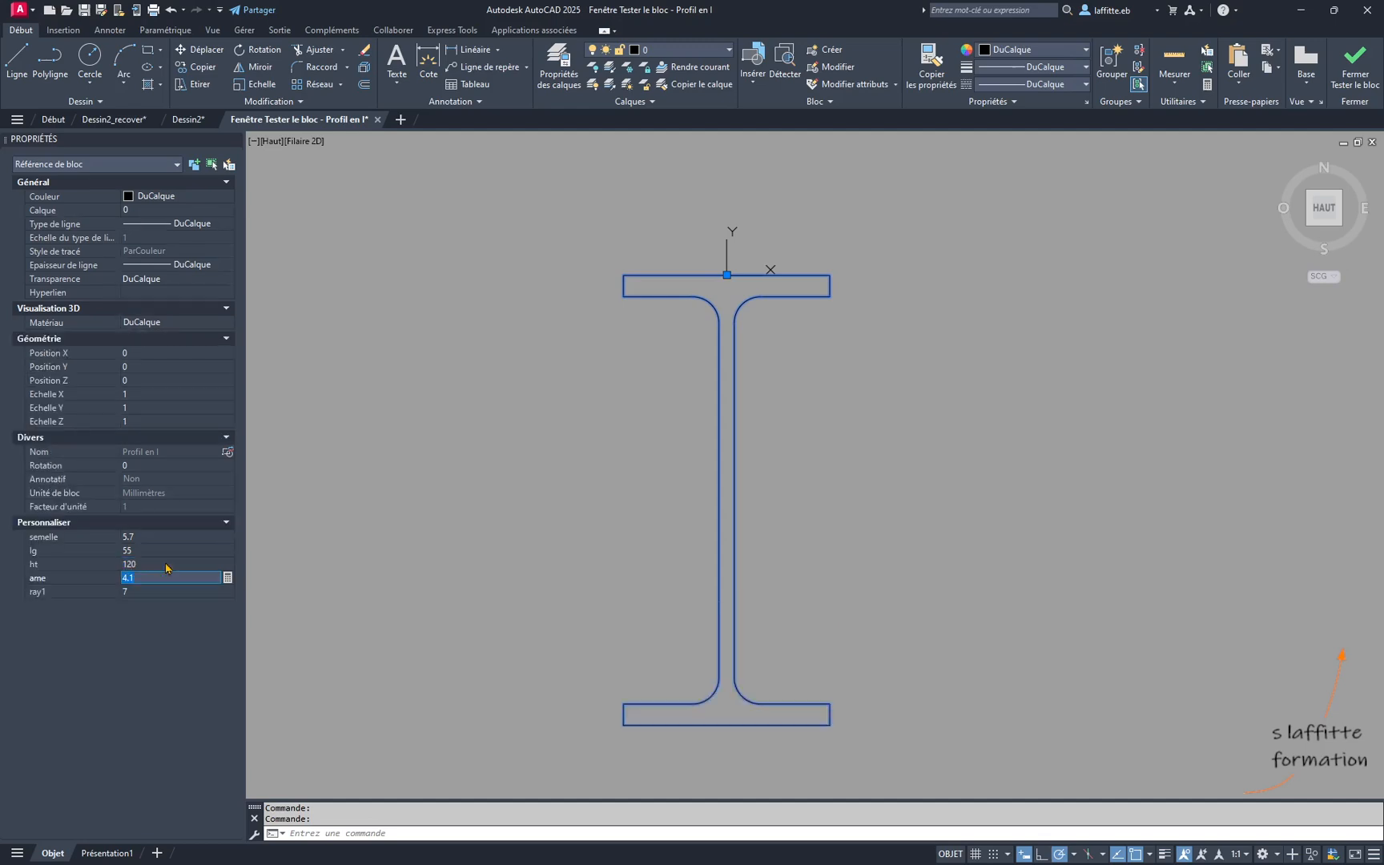
pyautogui.click(162, 549)
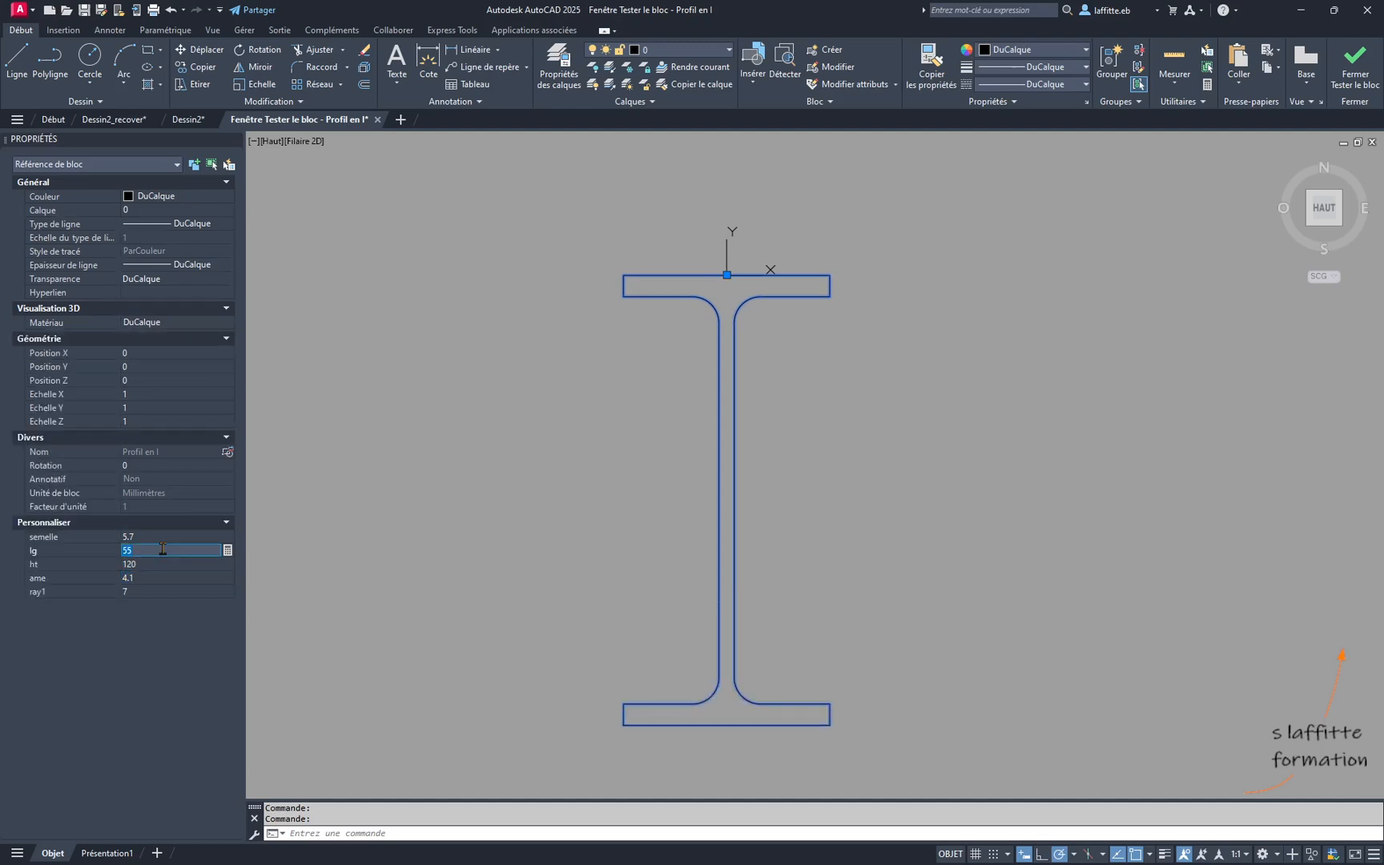
pyautogui.press('Tab')
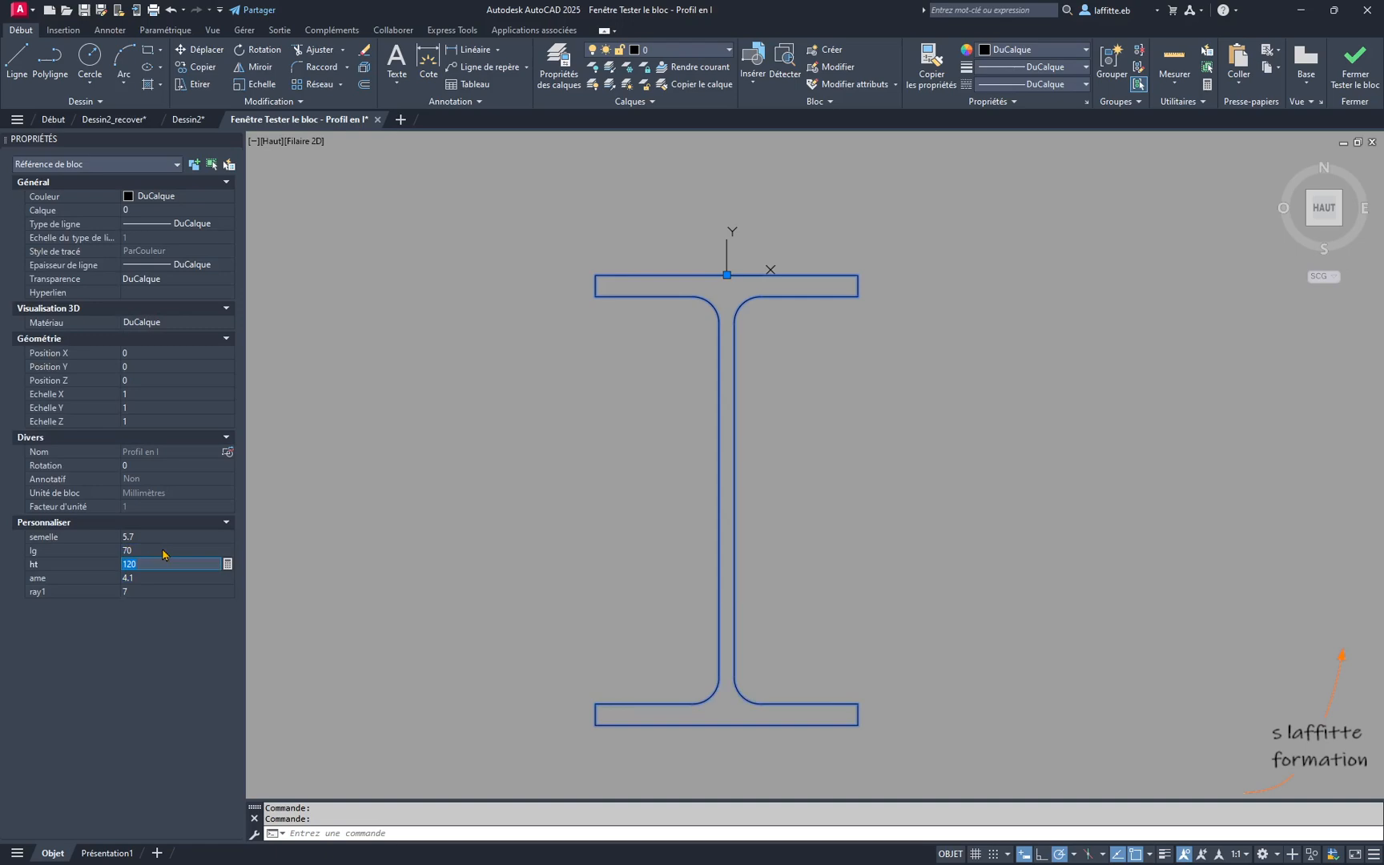
# - Set the test profile's ame to 6 and its semelle to 8
pyautogui.click(165, 579)
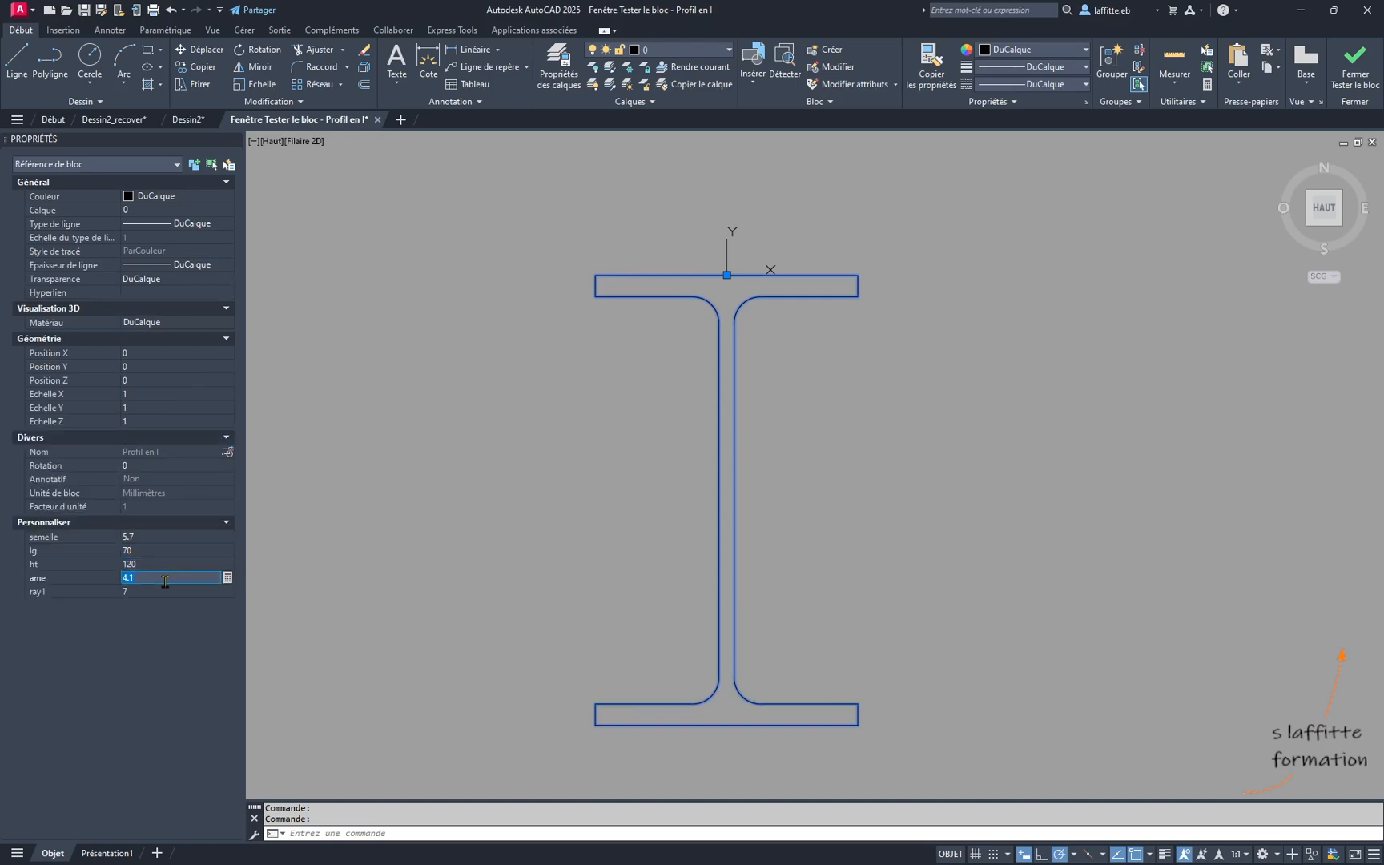
pyautogui.press('Tab')
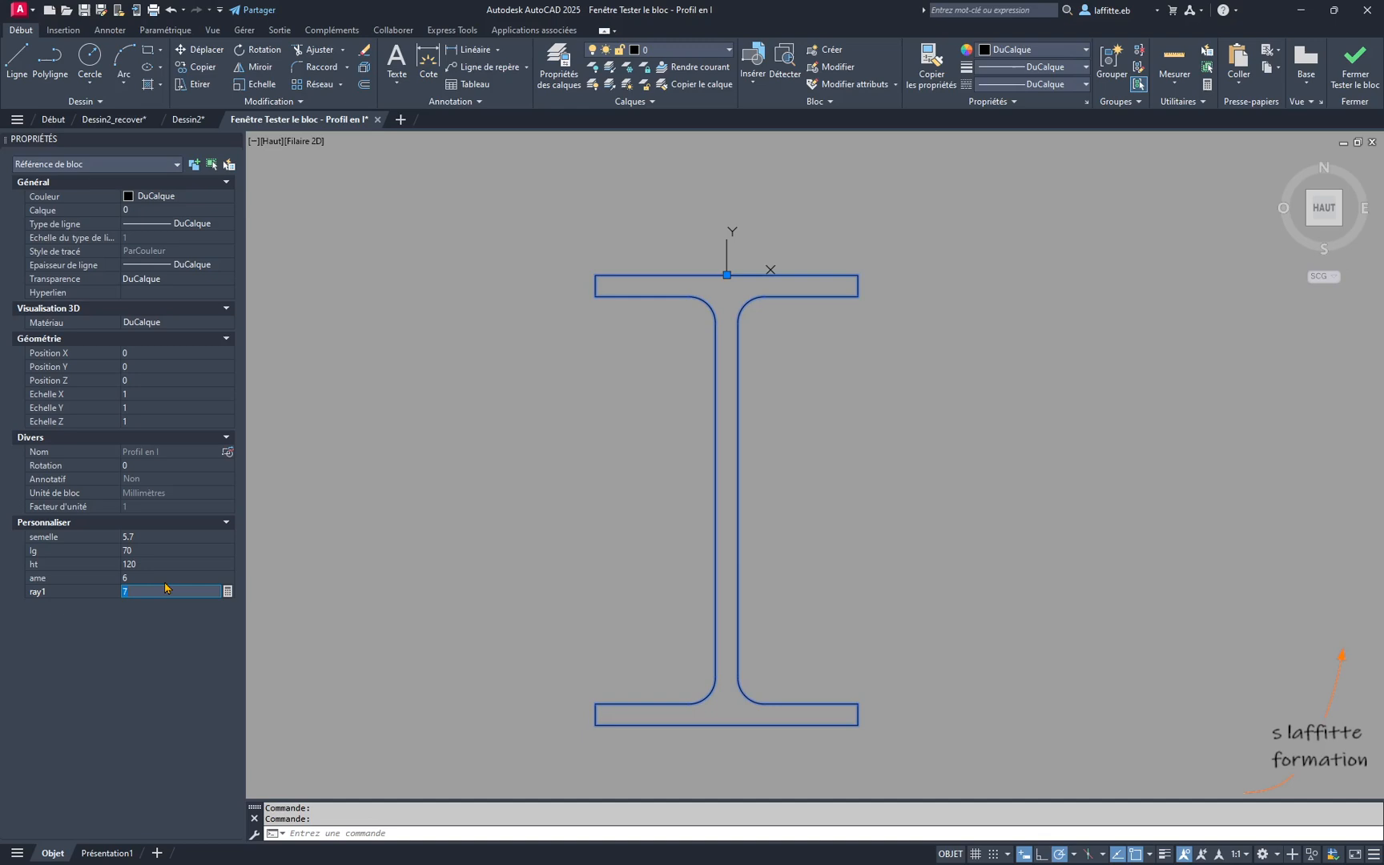
pyautogui.click(174, 536)
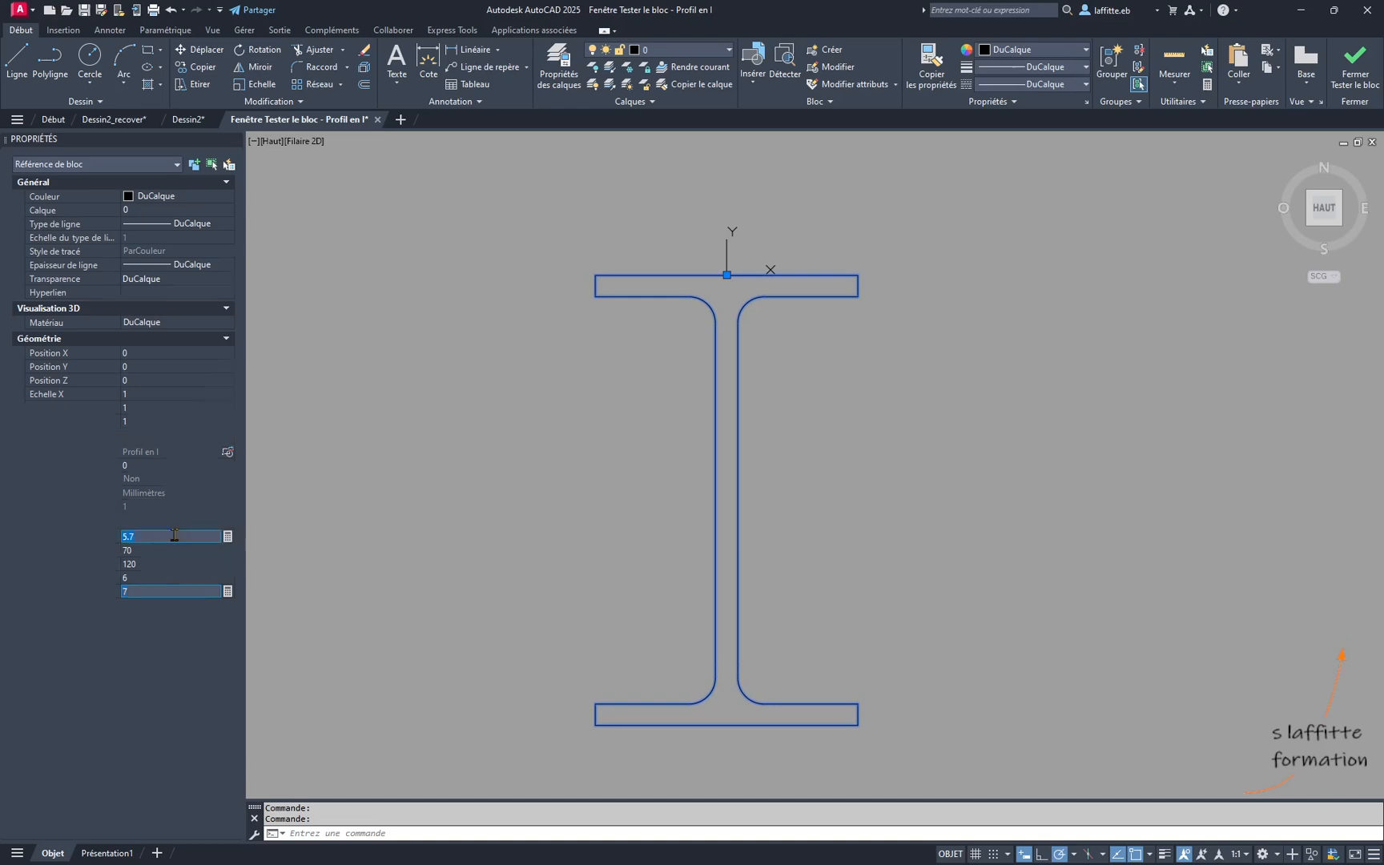
pyautogui.press('Tab')
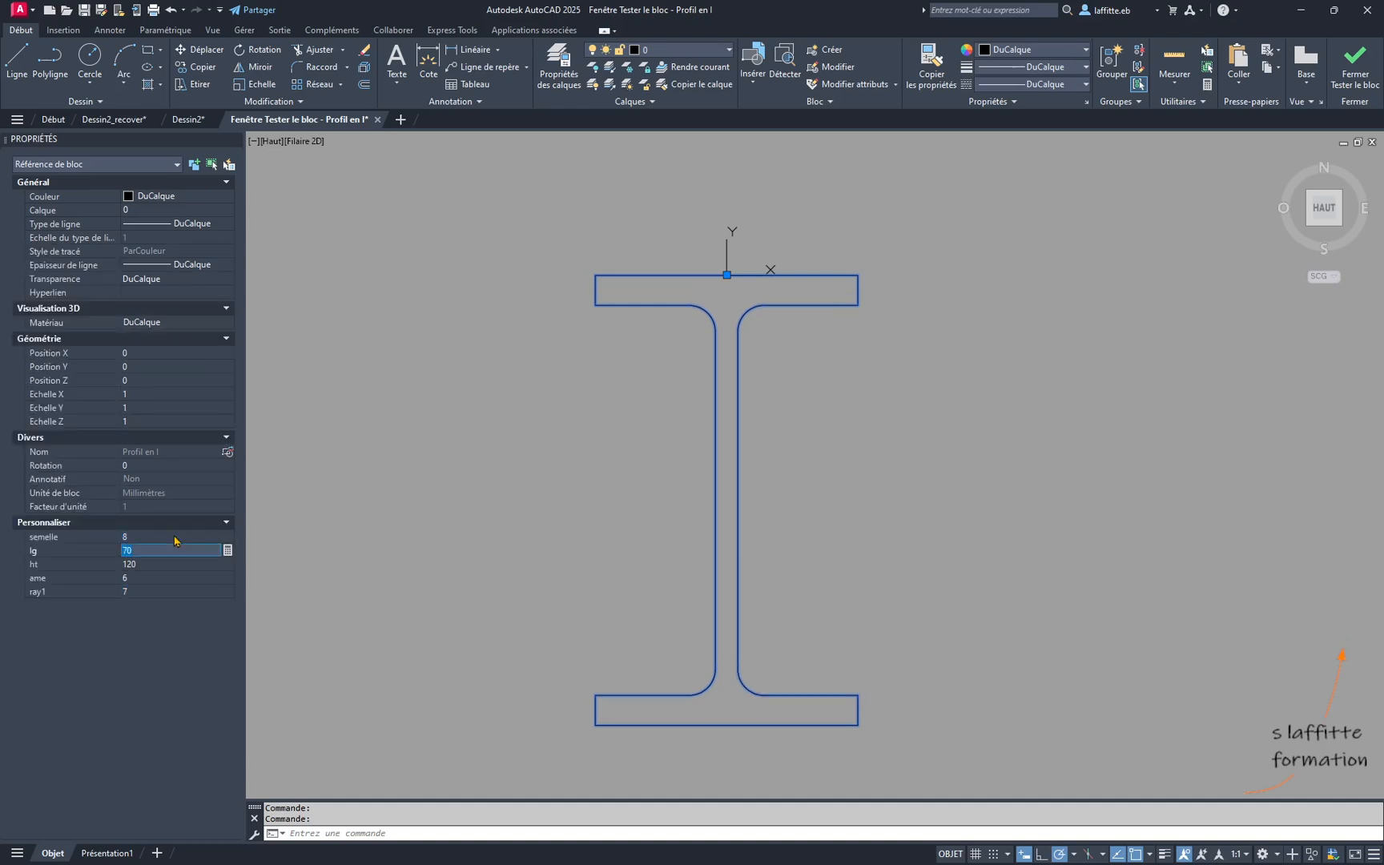
# - Try the test profile's ray1 at 5 and at 8, and close the block test
pyautogui.click(159, 590)
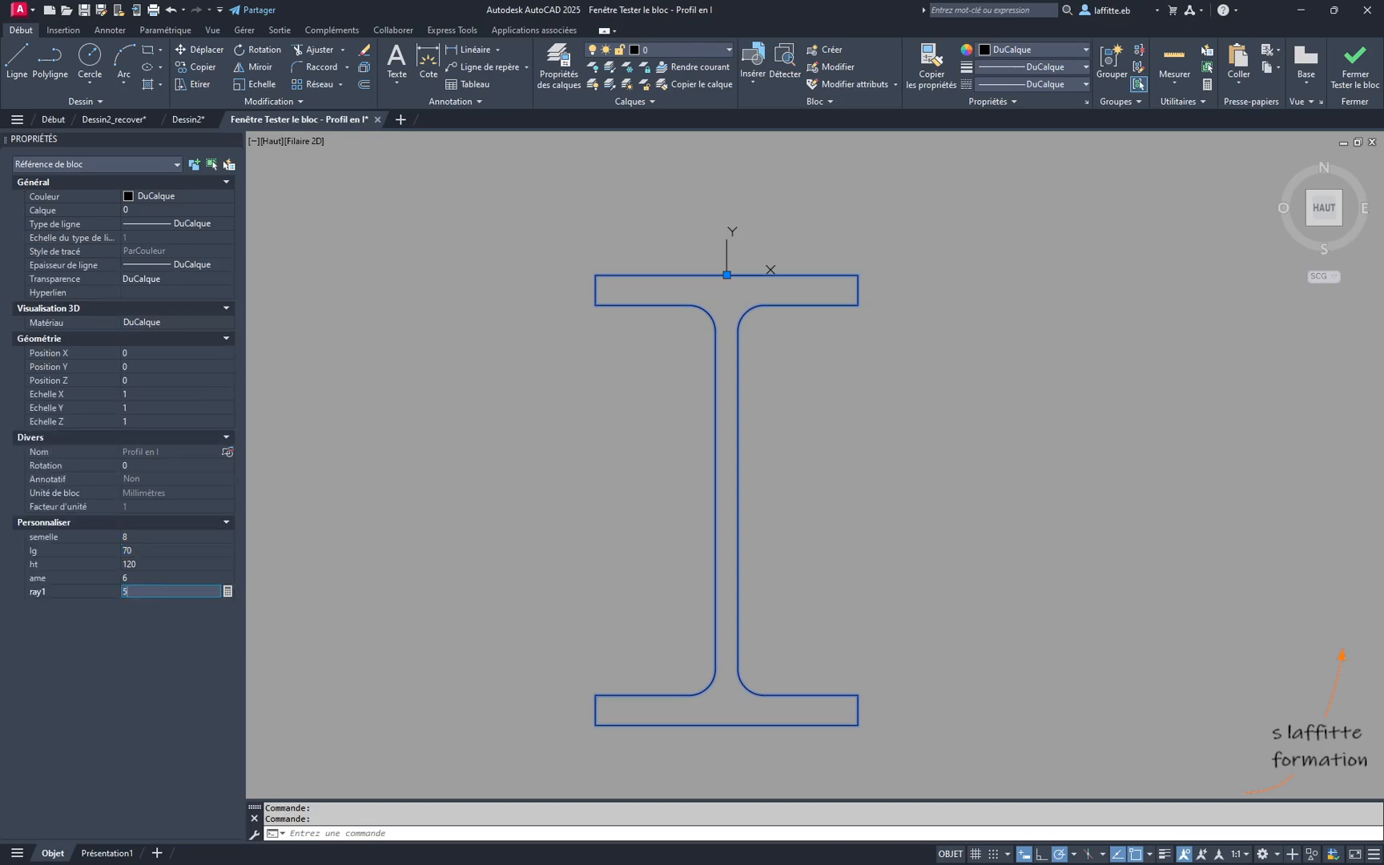
pyautogui.write('5')
pyautogui.press('Return')
pyautogui.write('8')
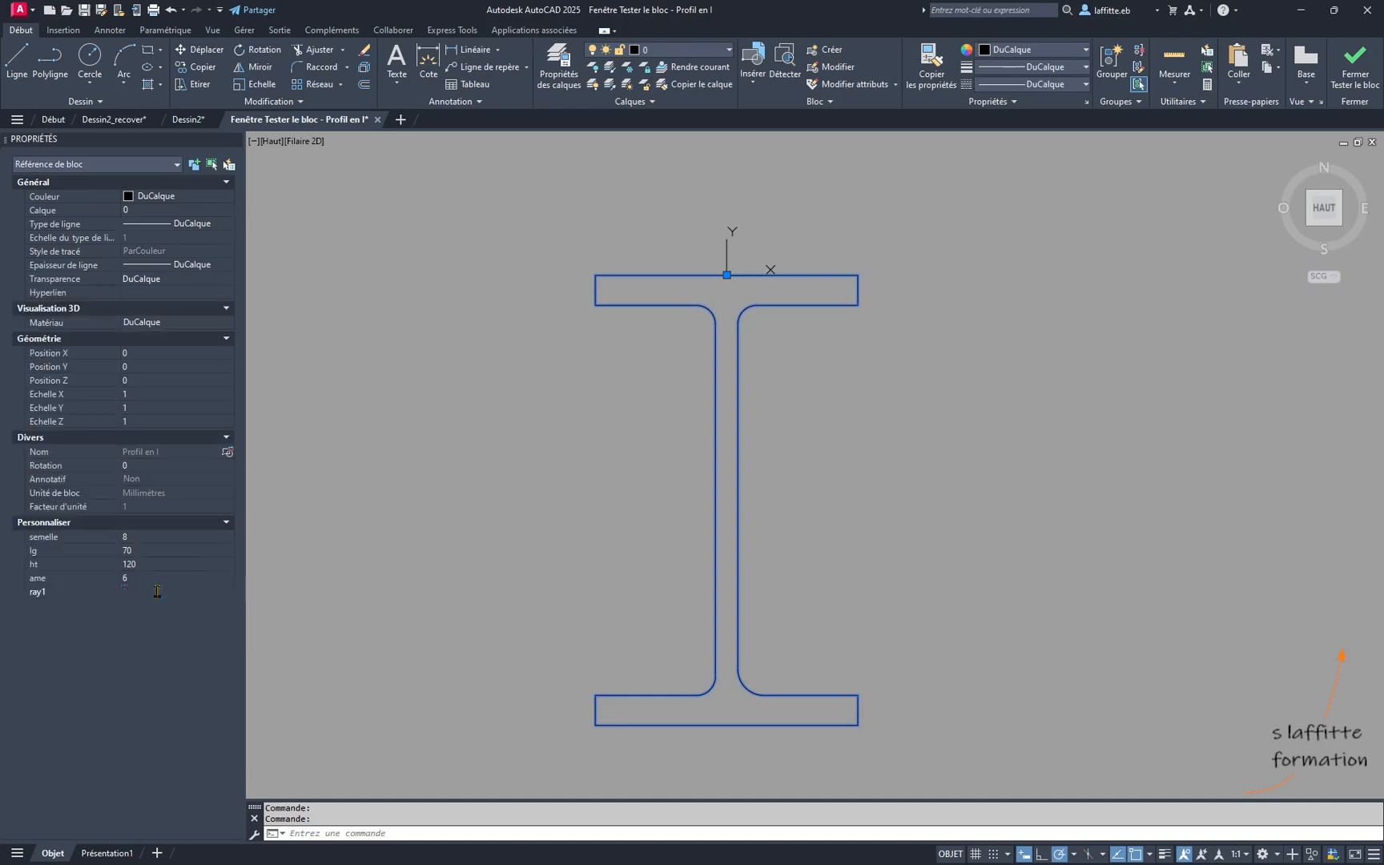
pyautogui.press('Return')
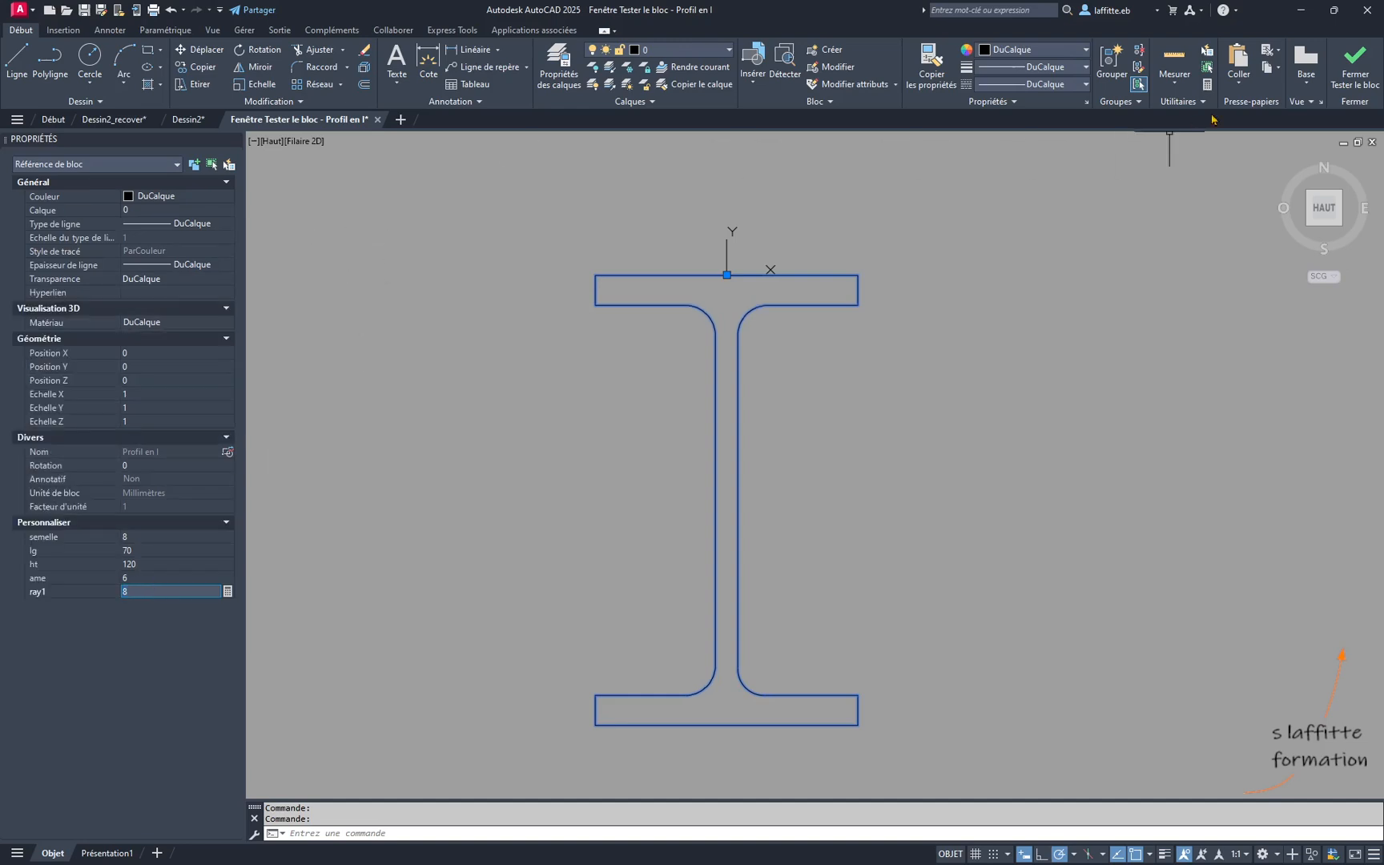
pyautogui.click(1355, 76)
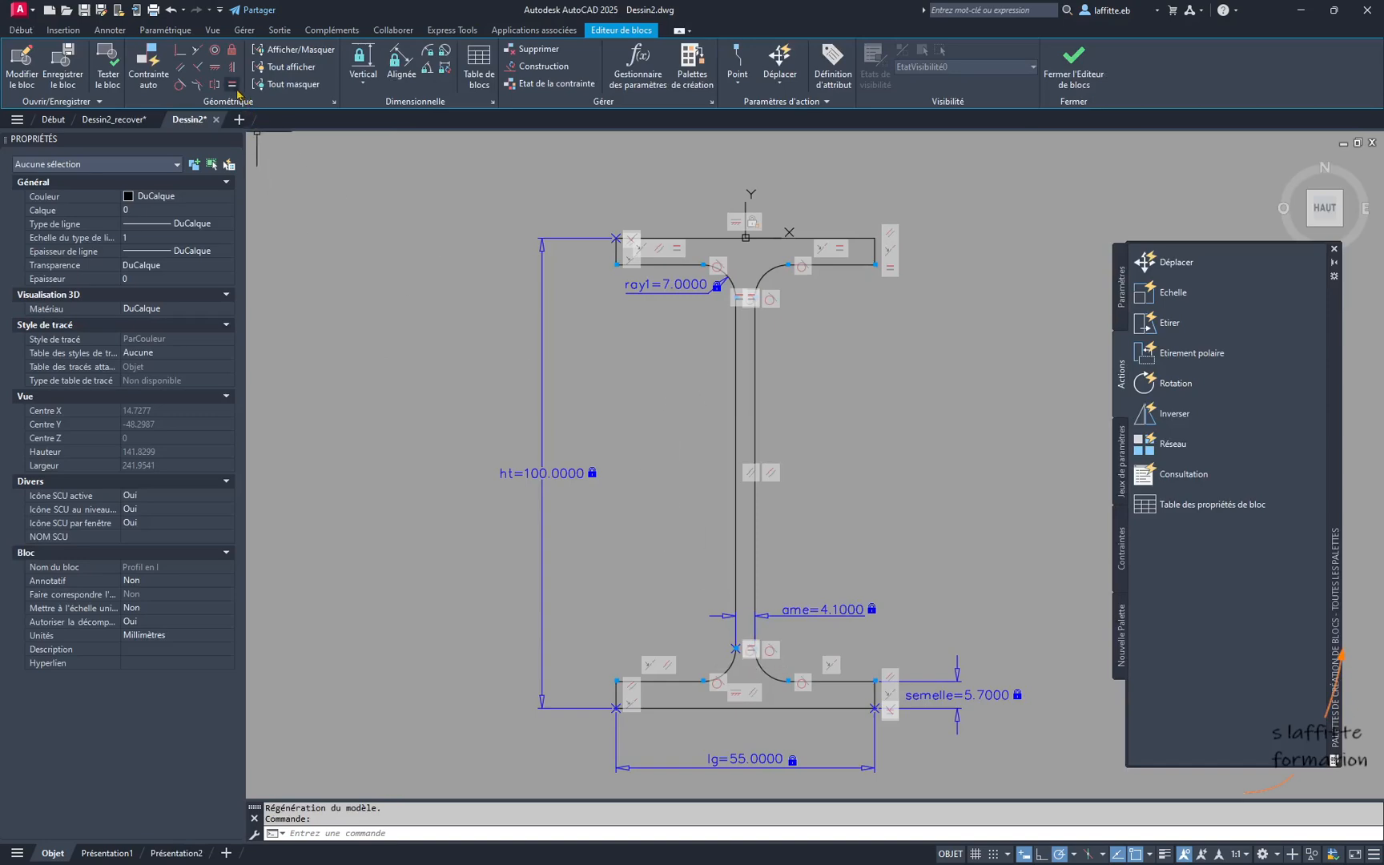
# - Apply an Equal constraint between the lower-left fillet arc and the lower-right fillet arc of the profile
pyautogui.click(233, 84)
pyautogui.scroll(4, 749, 684)
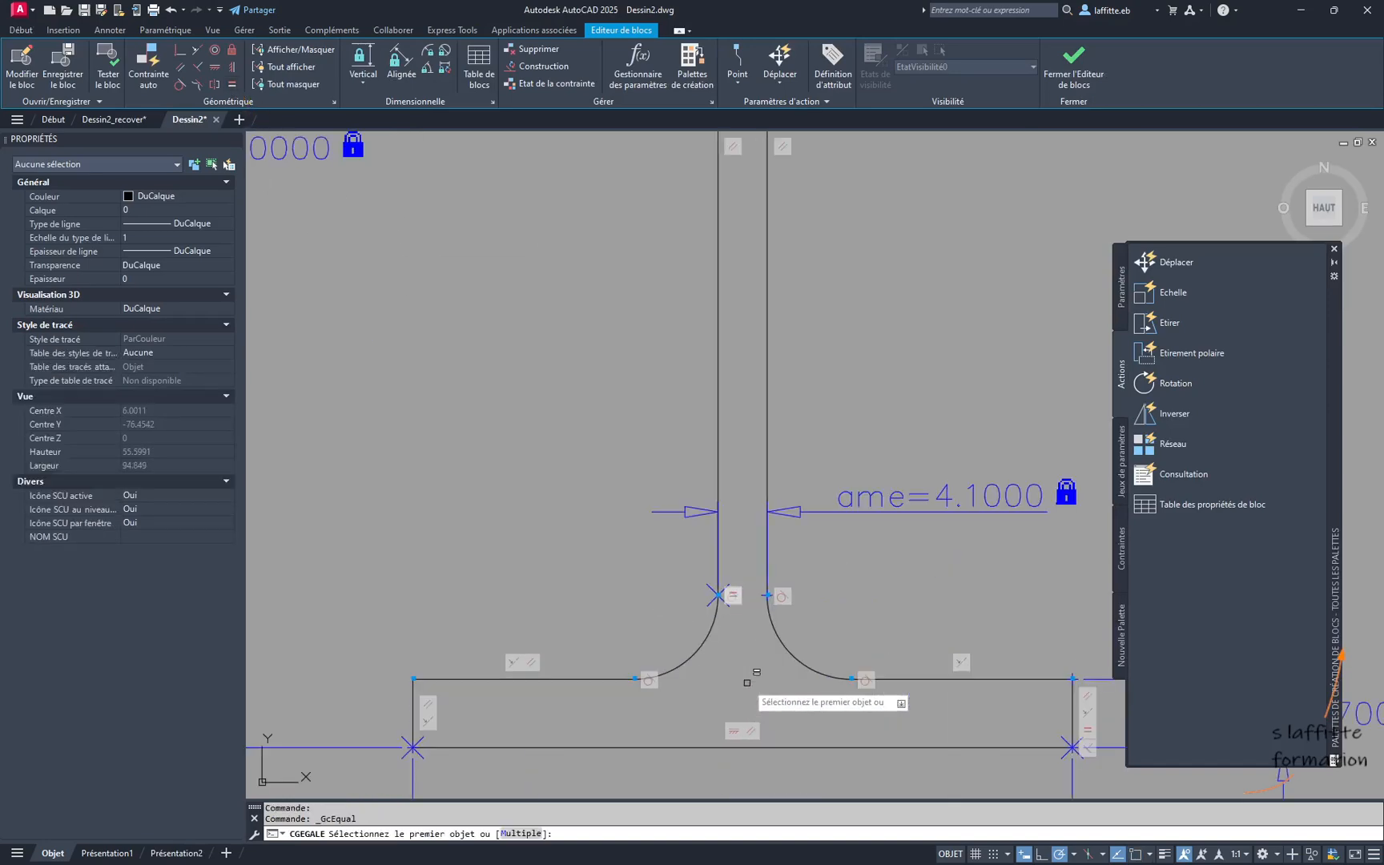
pyautogui.click(707, 647)
pyautogui.click(821, 671)
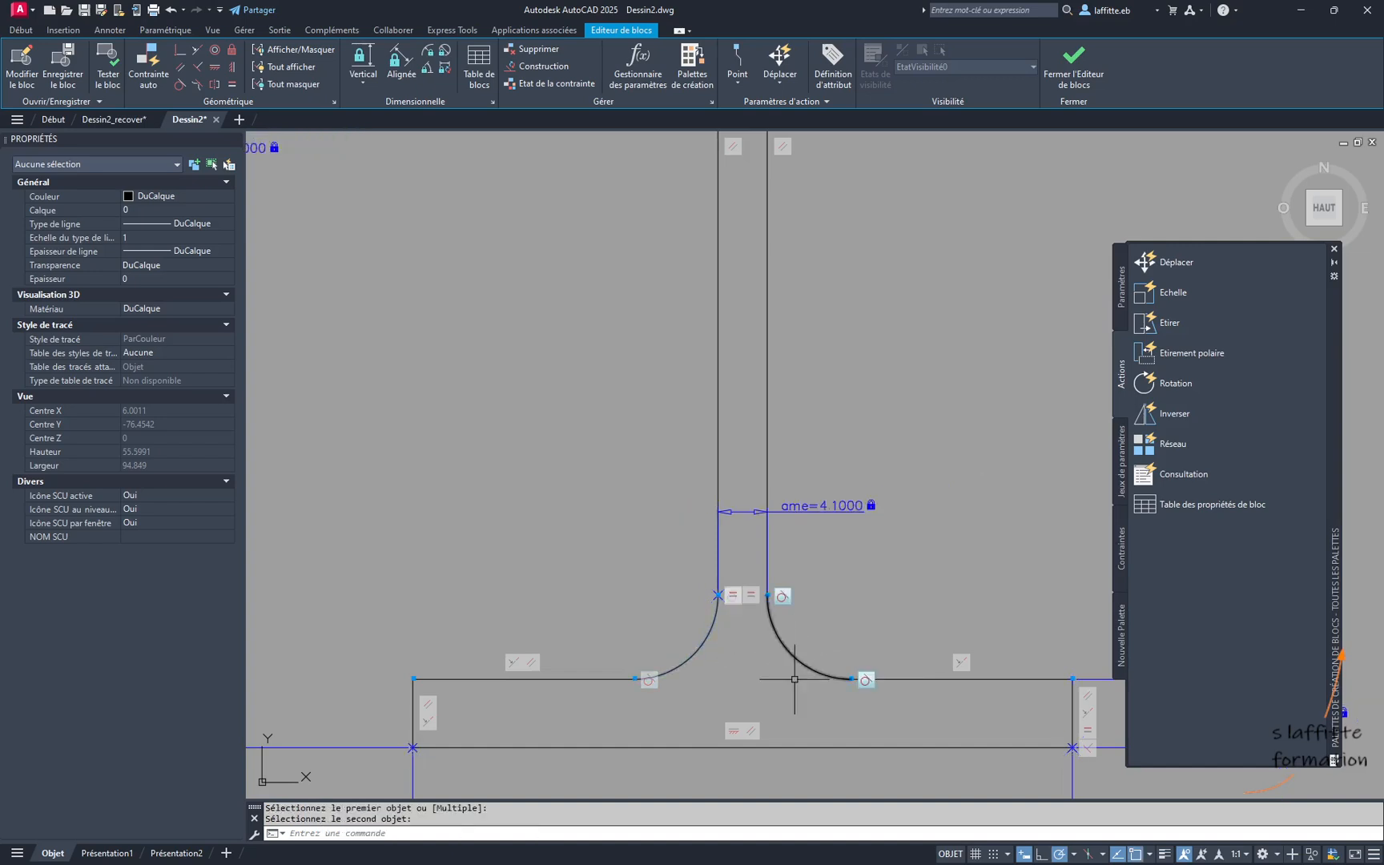
pyautogui.scroll(-4, 754, 632)
pyautogui.moveTo(849, 571); pyautogui.dragTo(783, 593, button='middle')
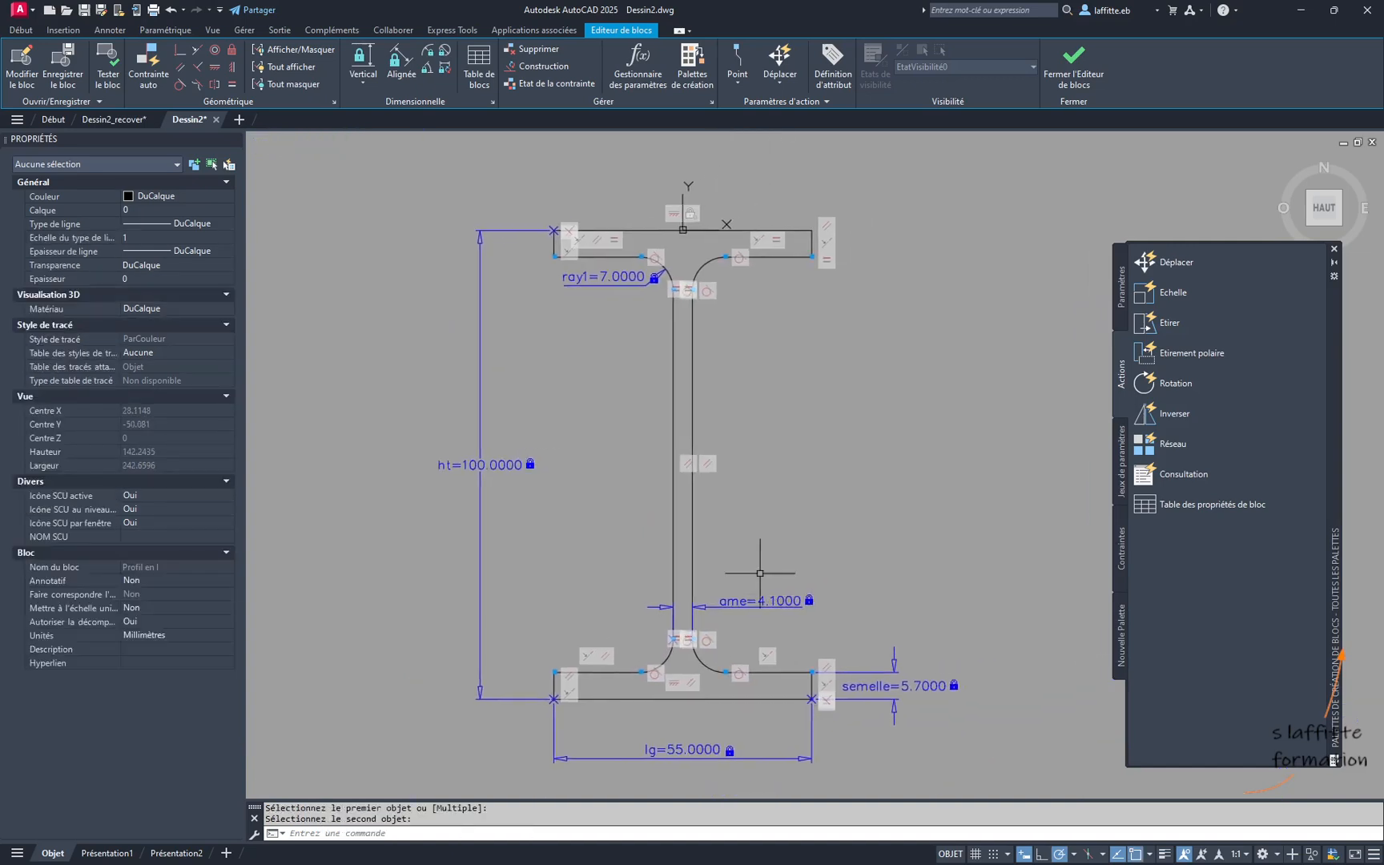
# - Reopen the block test and set the test profile's ray1 to 5 to check all four fillets
pyautogui.click(108, 70)
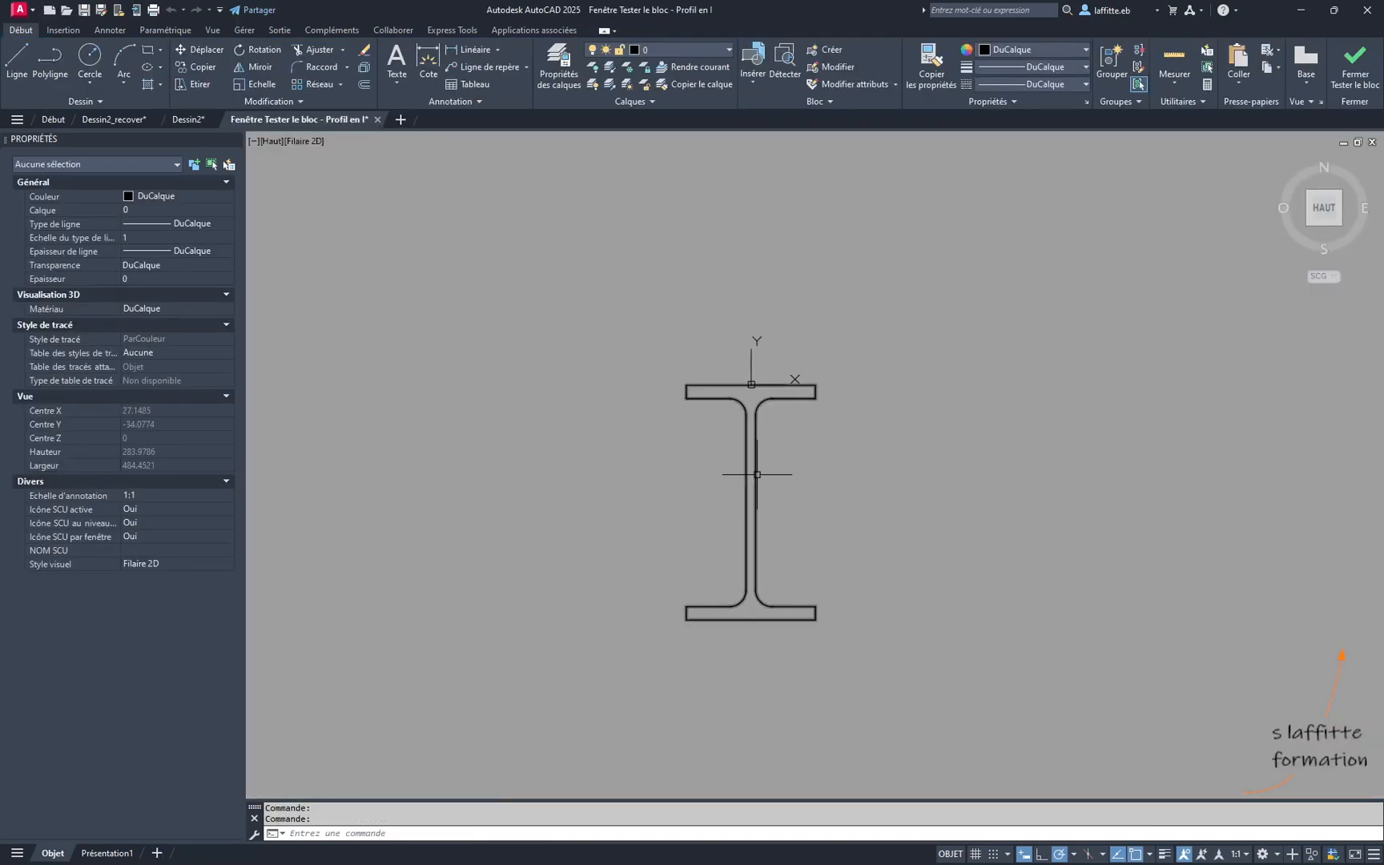
pyautogui.click(757, 474)
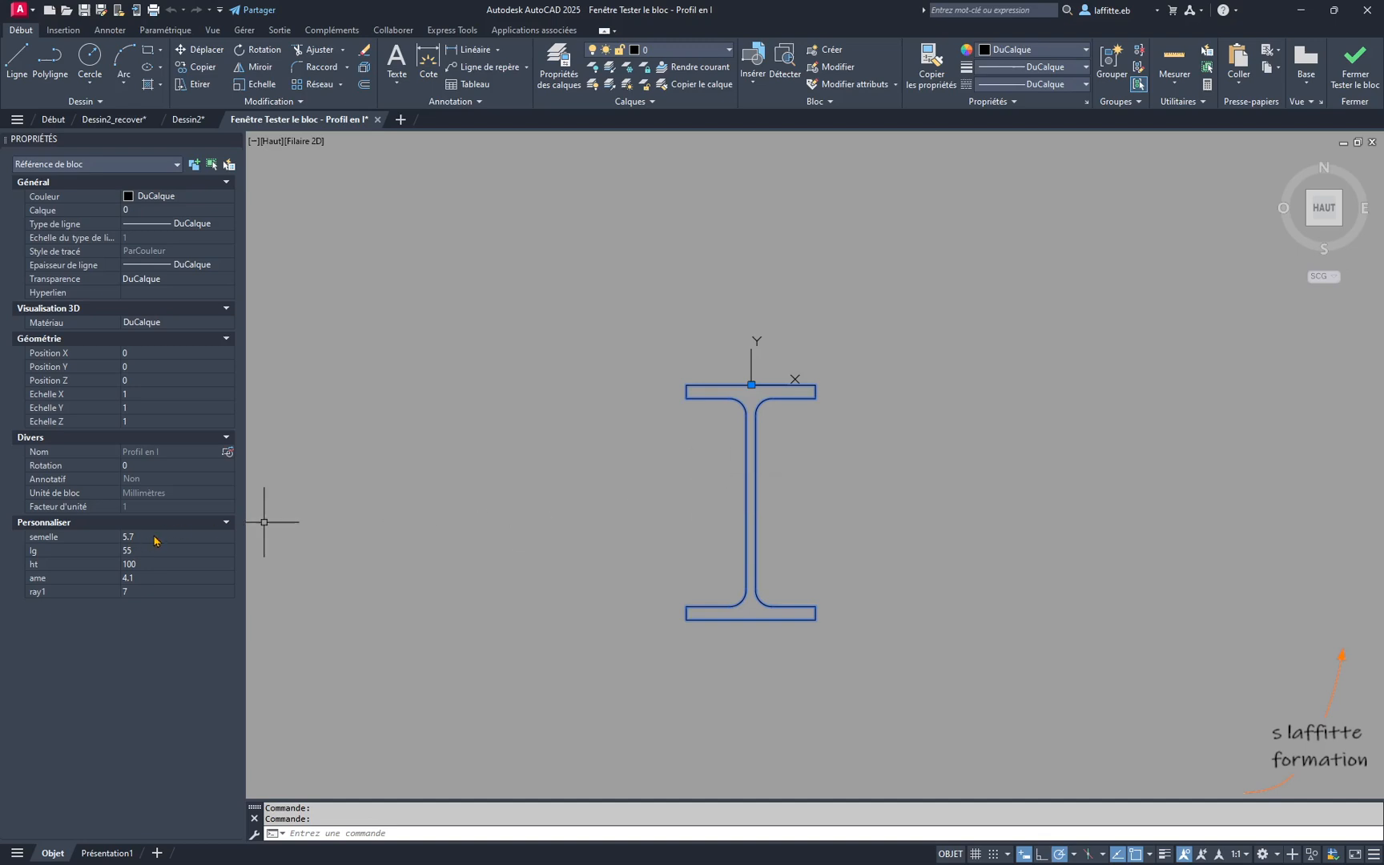
pyautogui.click(144, 591)
pyautogui.press('Return')
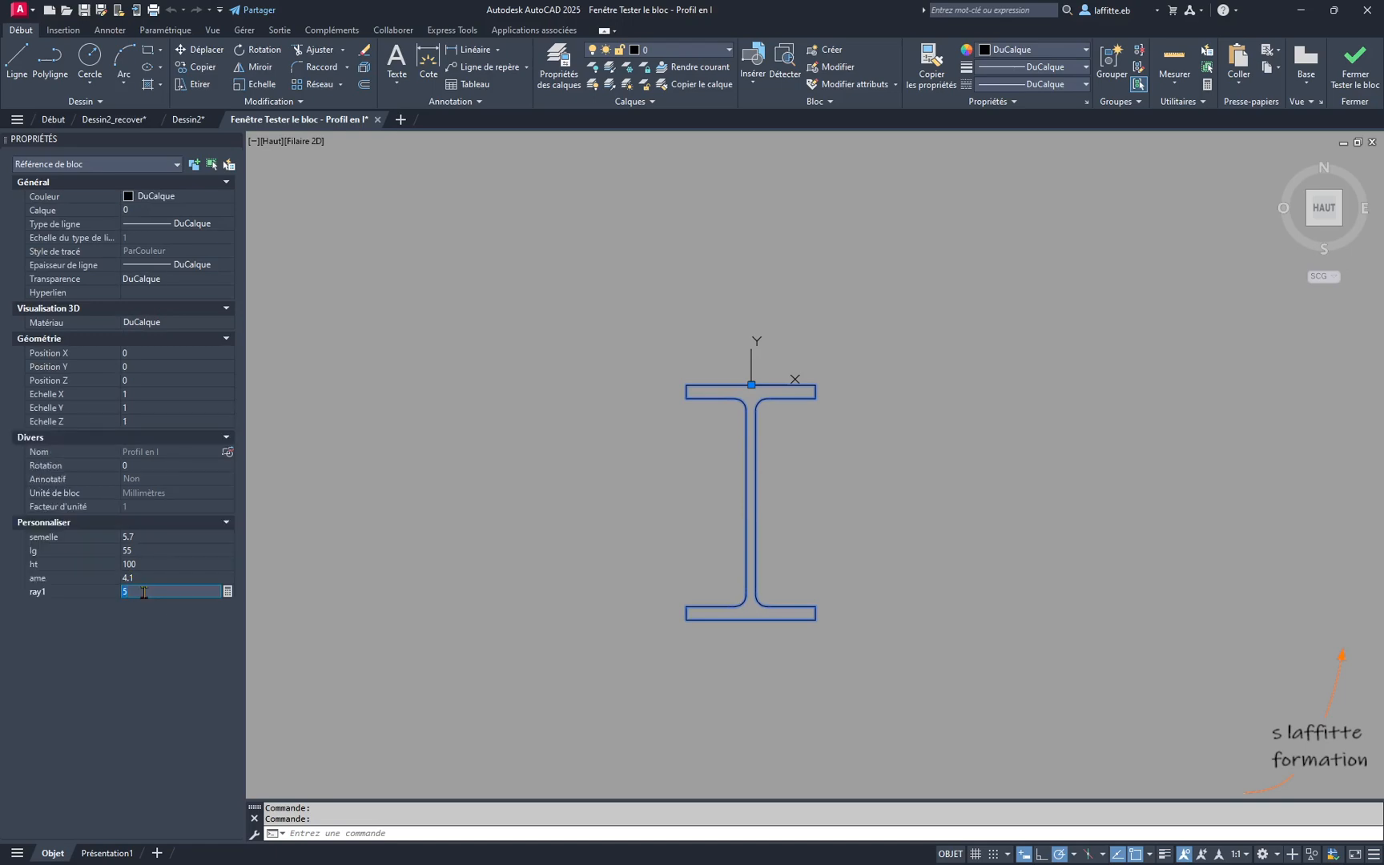
pyautogui.scroll(2, 796, 537)
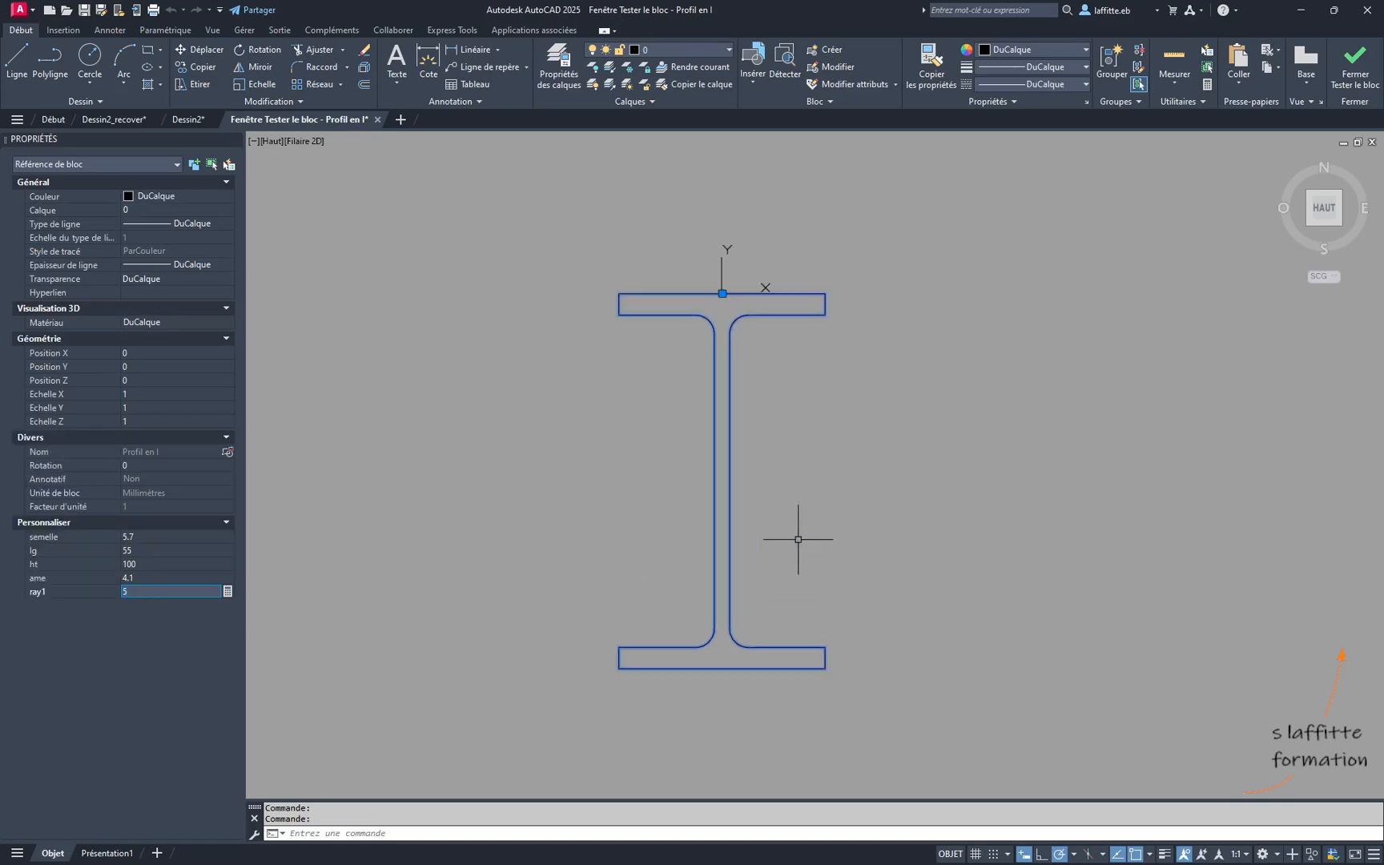